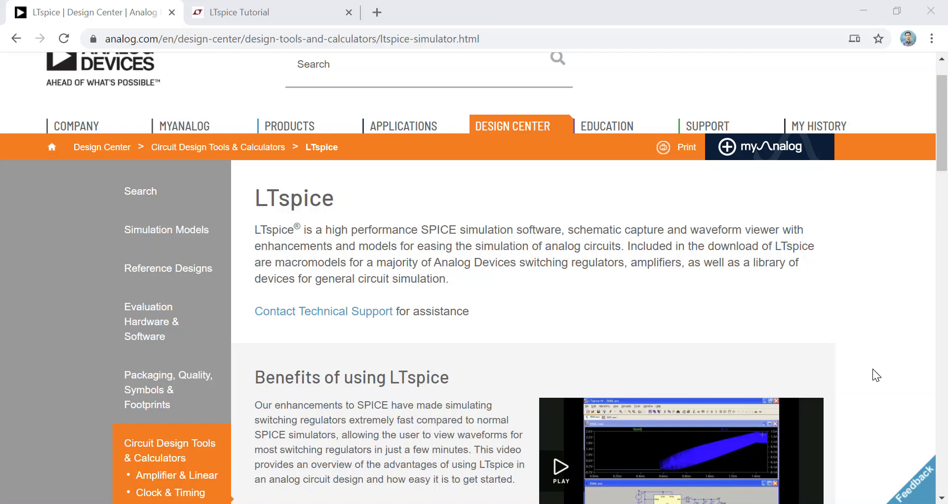
# - Review the download options and documentation on the LTspice page, and bring up the LTspice Tutorial page
pyautogui.scroll(-2, 499, 319)
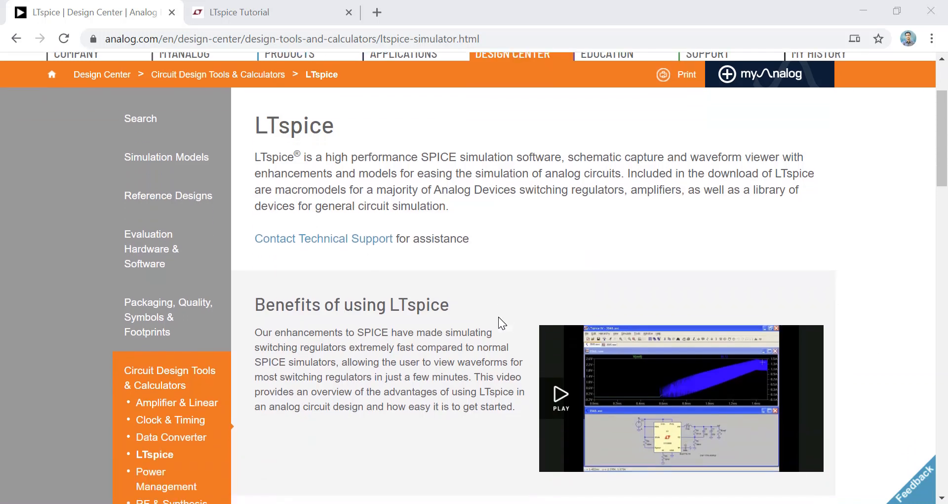
pyautogui.scroll(-5, 499, 319)
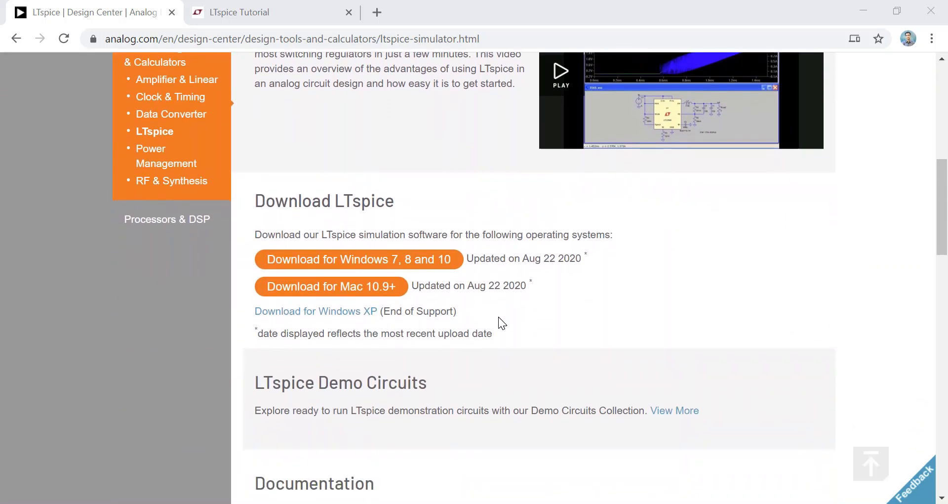
pyautogui.scroll(-3, 502, 322)
pyautogui.scroll(-1, 498, 317)
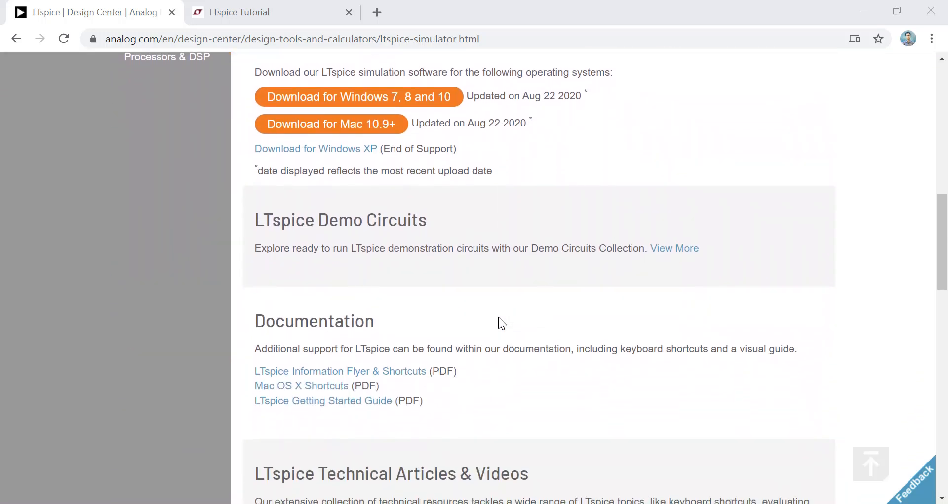
pyautogui.scroll(-1, 499, 323)
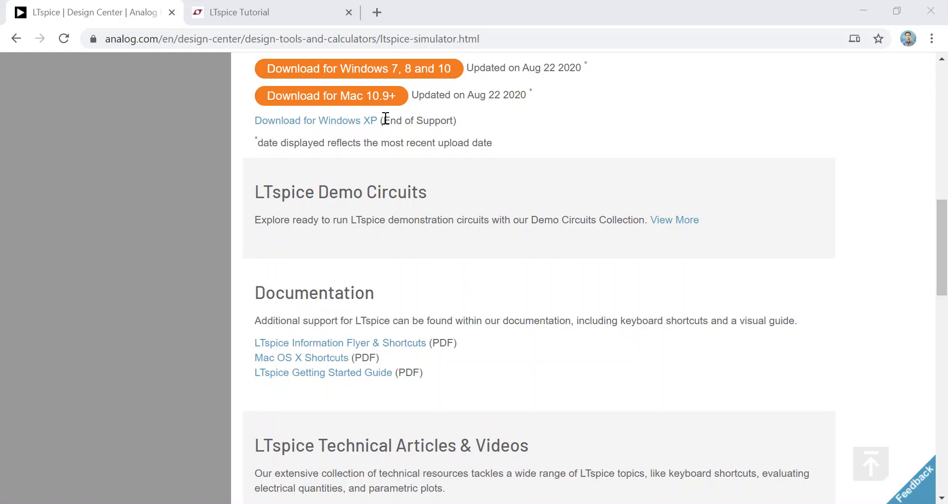
pyautogui.click(285, 14)
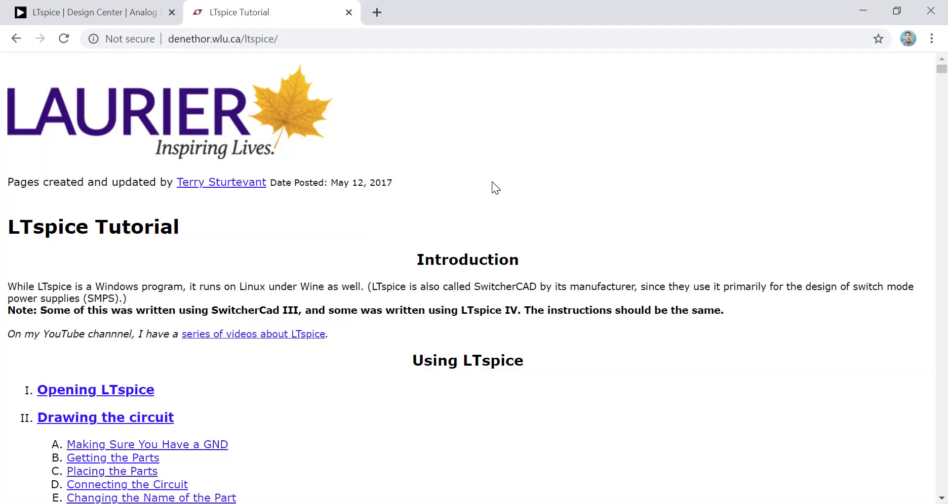
# - Switch to LTspice XVII and create a new blank schematic
pyautogui.hotkey('alt', 'Tab')
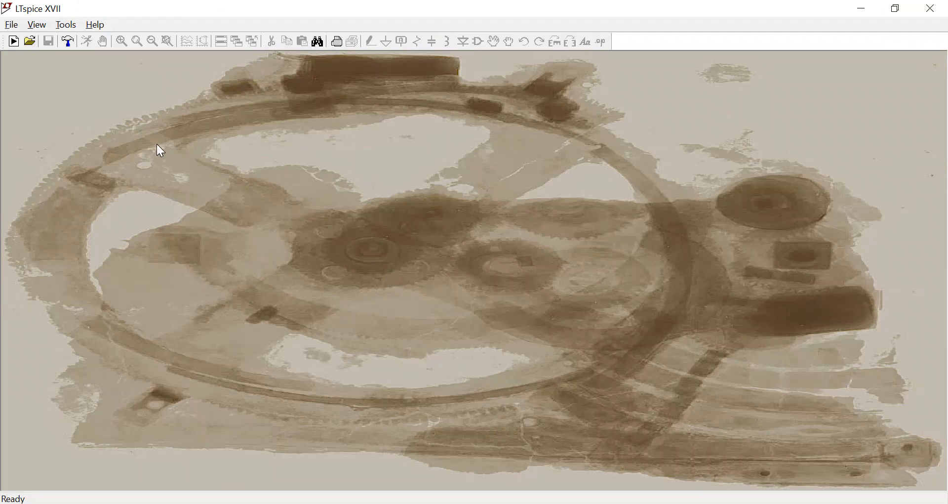
pyautogui.click(14, 27)
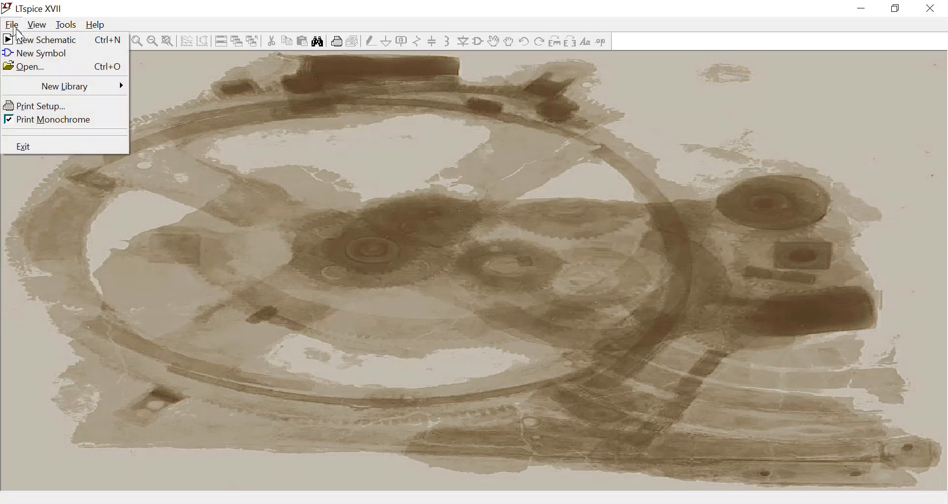
pyautogui.click(27, 42)
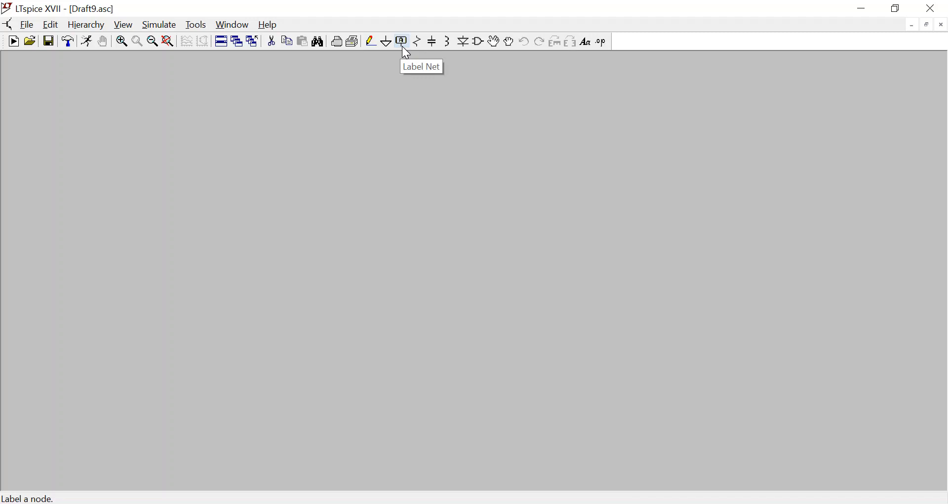
# - Browse the available component symbols in the library and close it without choosing a part
pyautogui.click(476, 46)
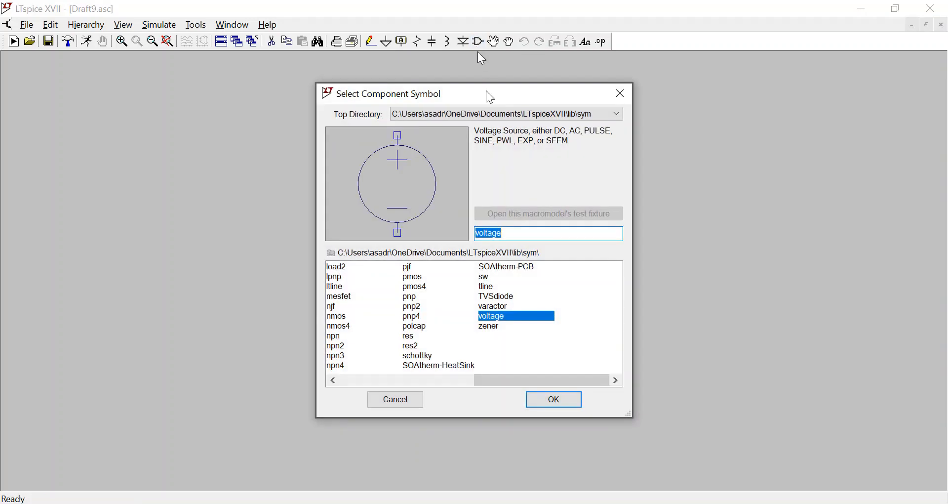
pyautogui.hscroll(-3, 455, 298)
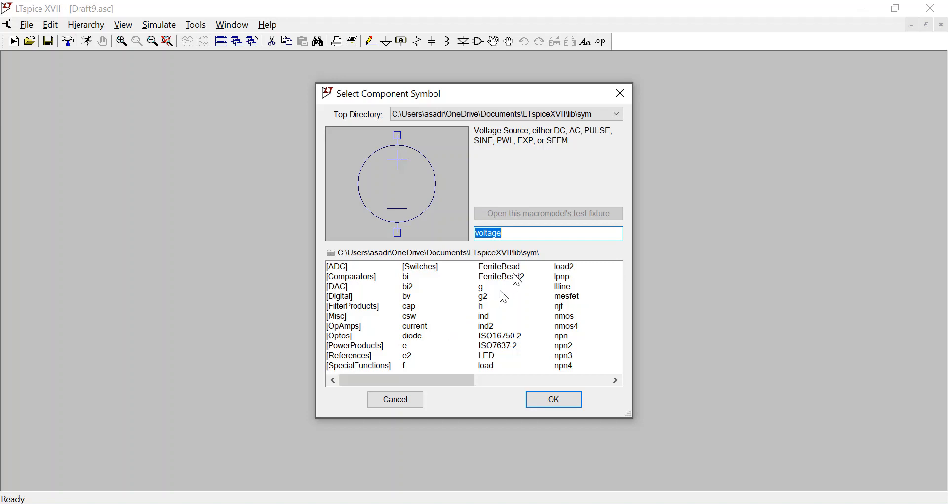
pyautogui.click(622, 95)
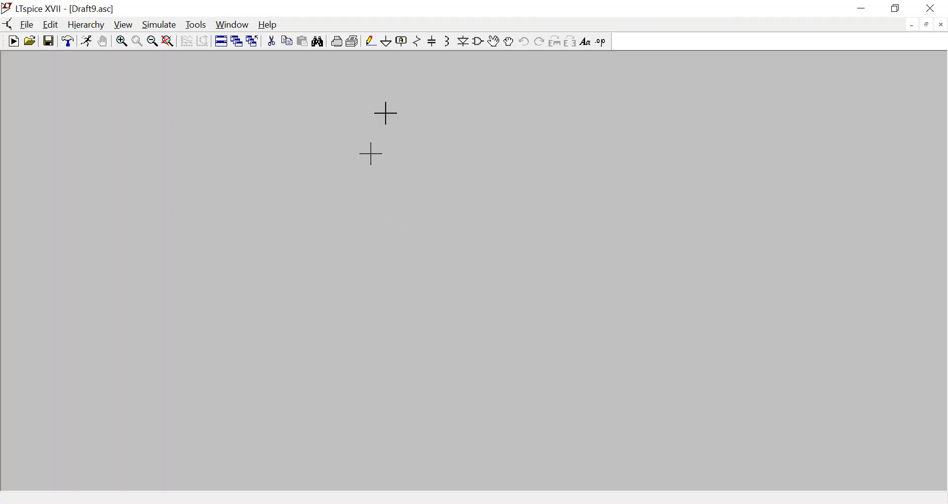
# - Place one resistor, rotated to lie horizontally, in the upper middle of the schematic
pyautogui.click(418, 43)
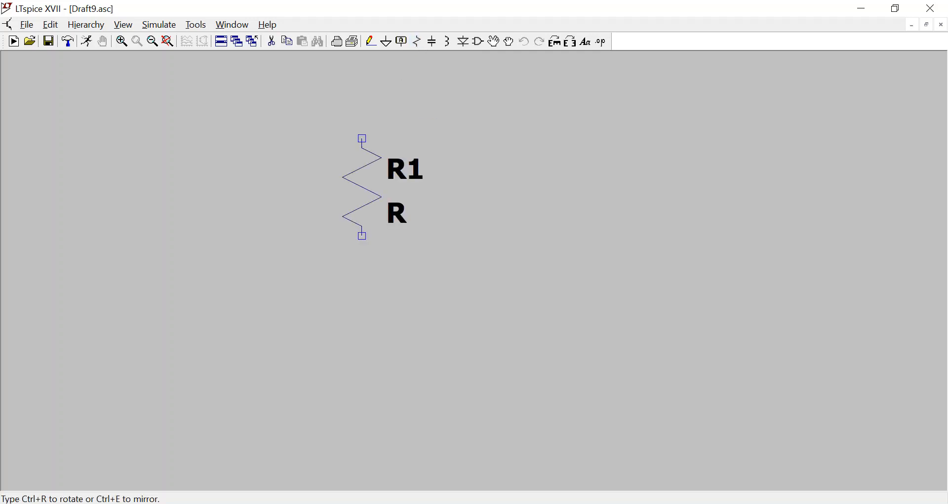
pyautogui.hotkey('ctrl', 'r')
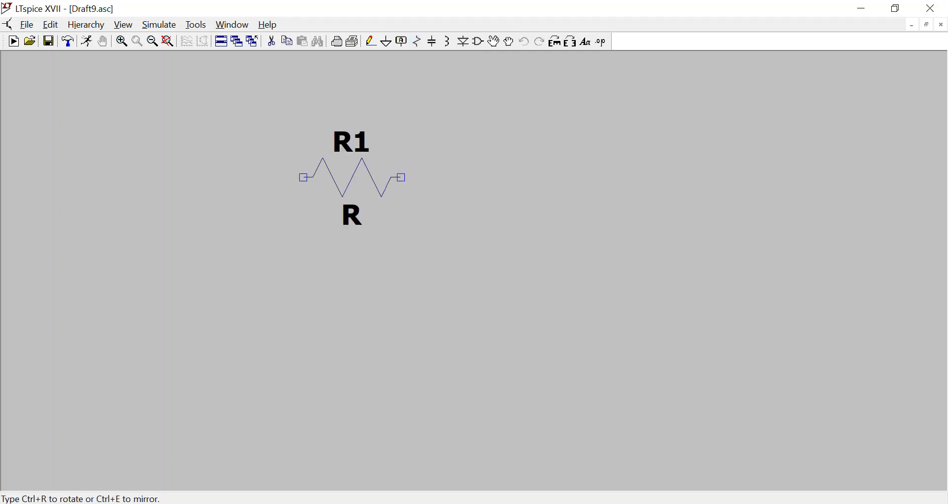
pyautogui.click(353, 178)
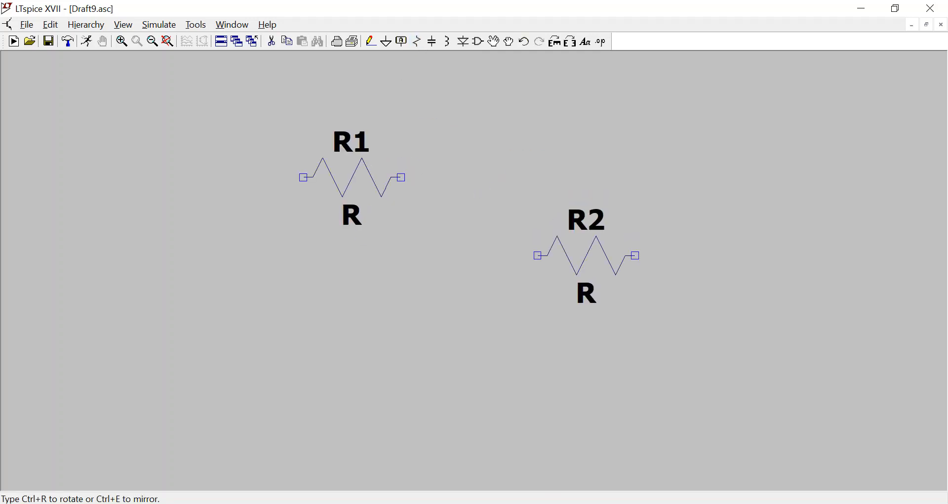
pyautogui.press('Escape')
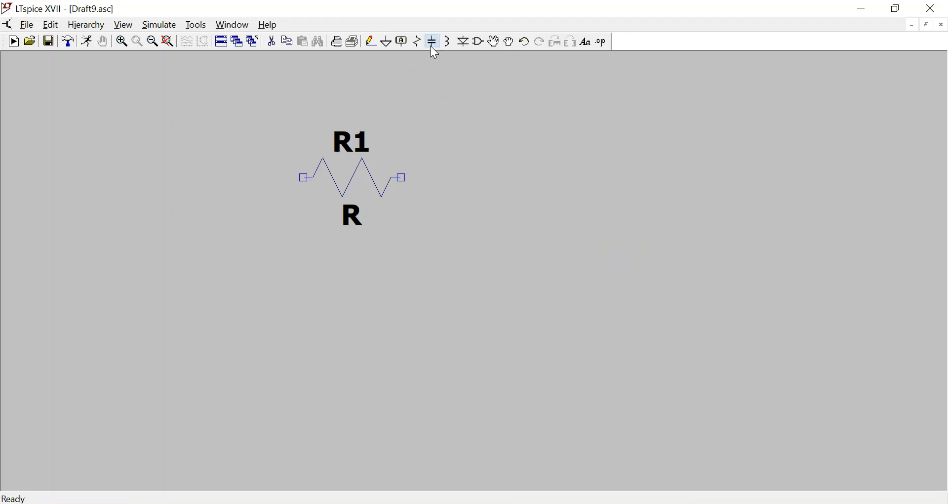
# - Place one vertical capacitor below and to the right of the resistor
pyautogui.click(433, 42)
pyautogui.click(499, 274)
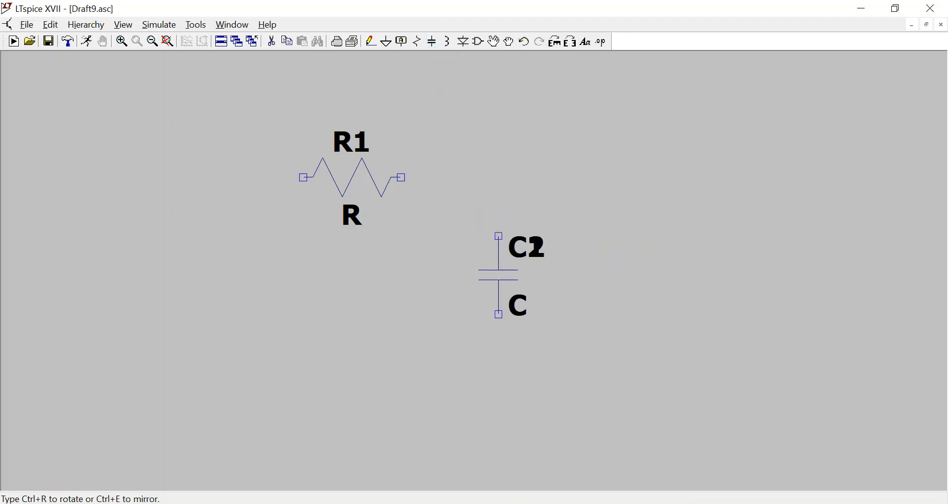
pyautogui.press('Escape')
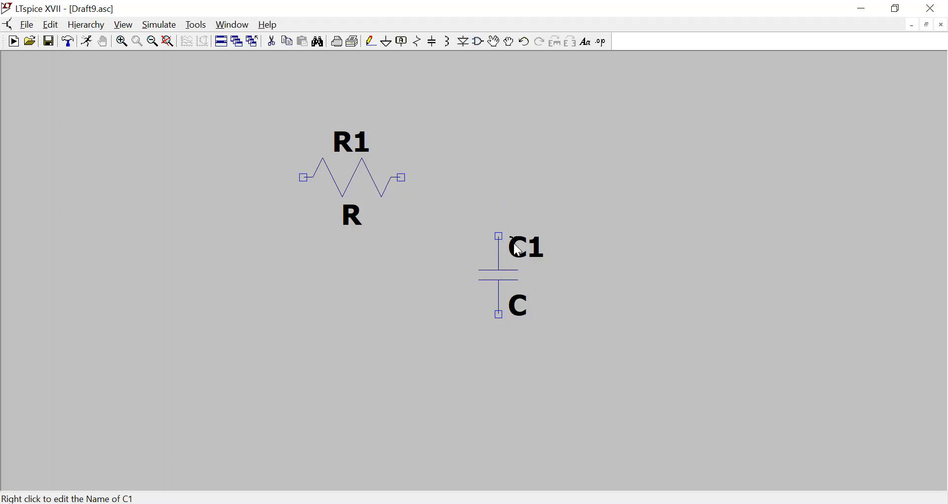
# - Place one voltage source below and to the left of the resistor, level with the capacitor
pyautogui.click(478, 42)
pyautogui.click(538, 395)
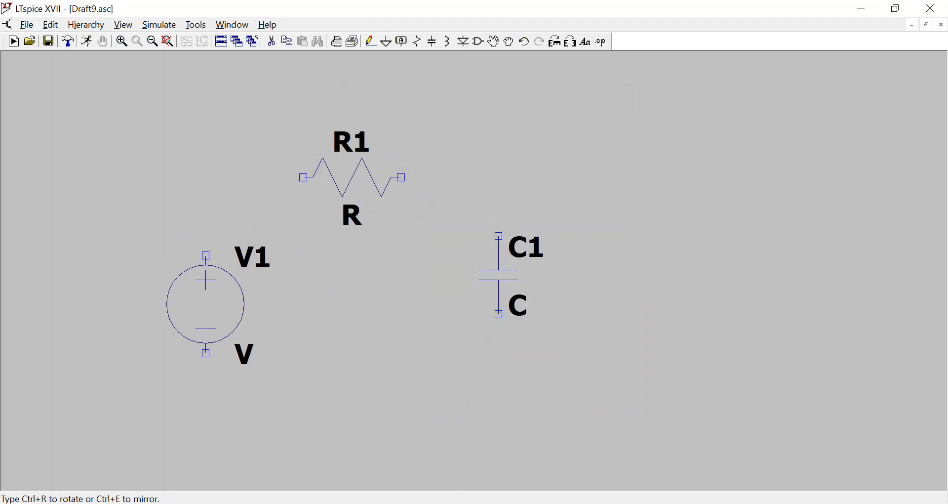
pyautogui.click(199, 282)
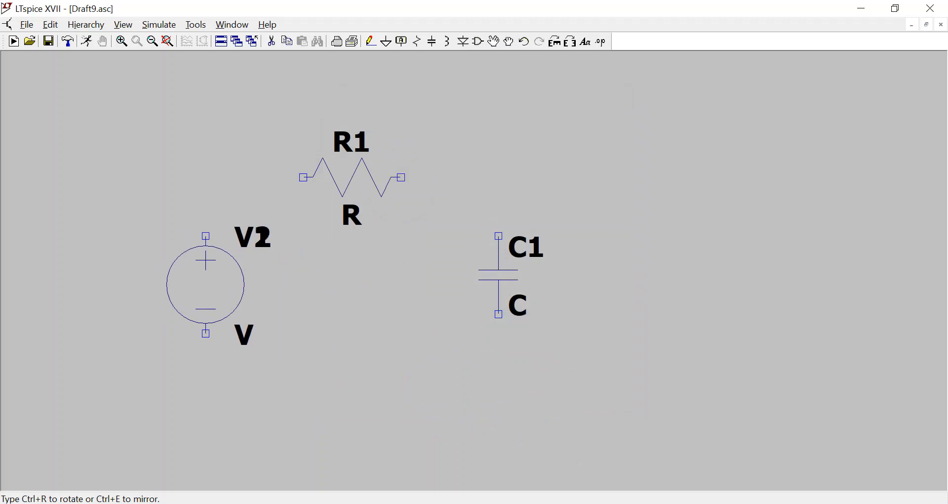
pyautogui.press('Escape')
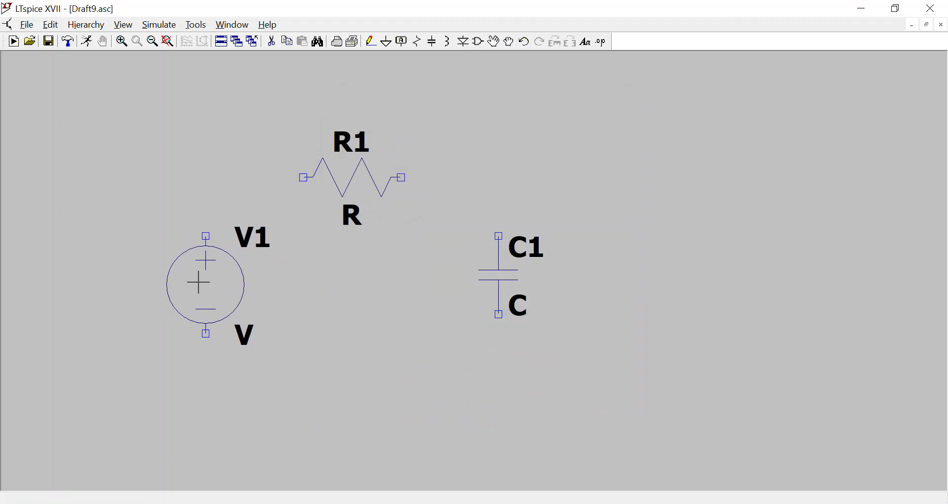
# - Wire the voltage source's positive terminal to the resistor's left end, and the resistor's right end to the capacitor's upper terminal
pyautogui.click(370, 41)
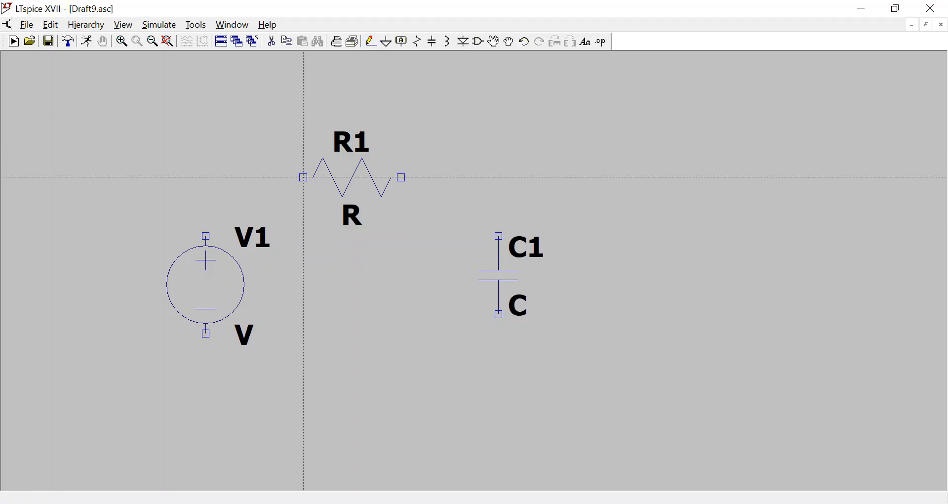
pyautogui.click(304, 177)
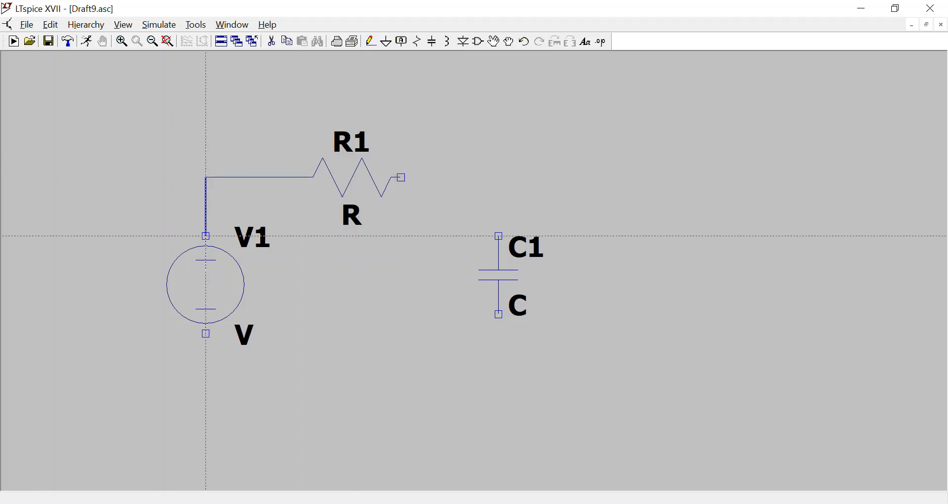
pyautogui.click(205, 236)
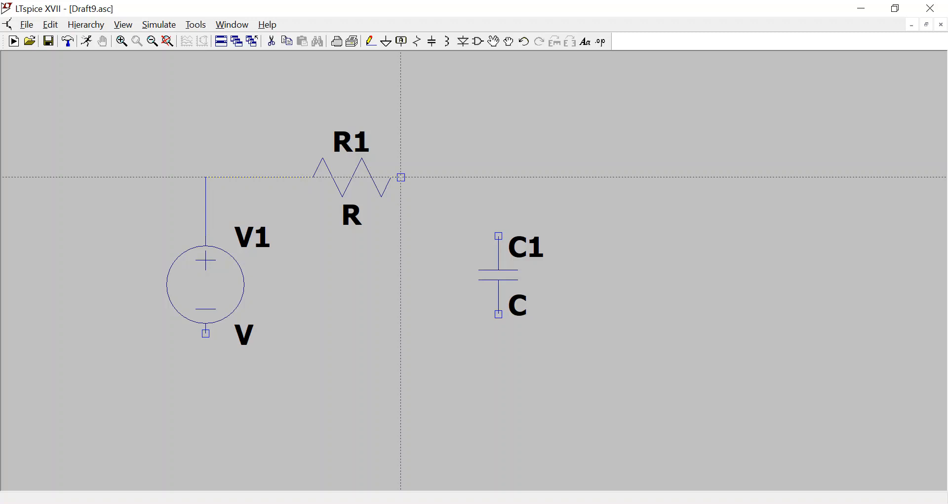
pyautogui.click(401, 177)
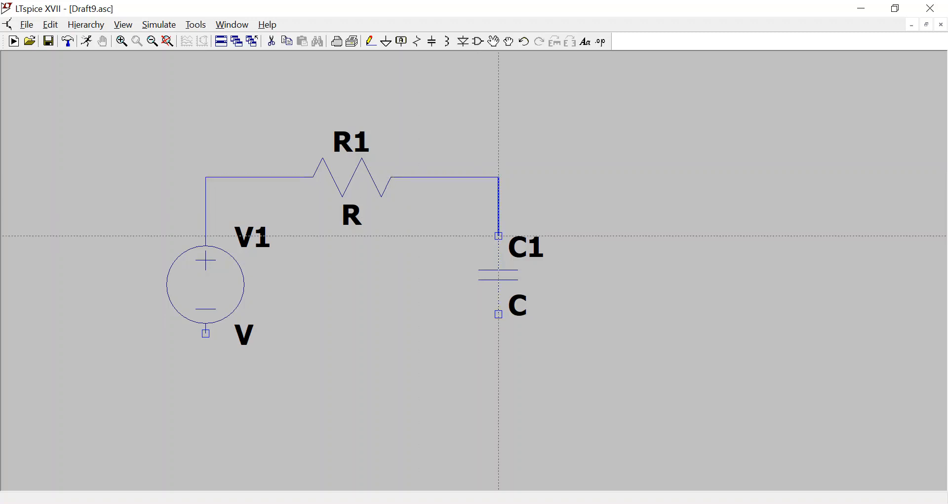
pyautogui.click(499, 236)
# - Close the loop with a wire from the capacitor's lower terminal along the bottom to the voltage source's negative terminal
pyautogui.click(498, 314)
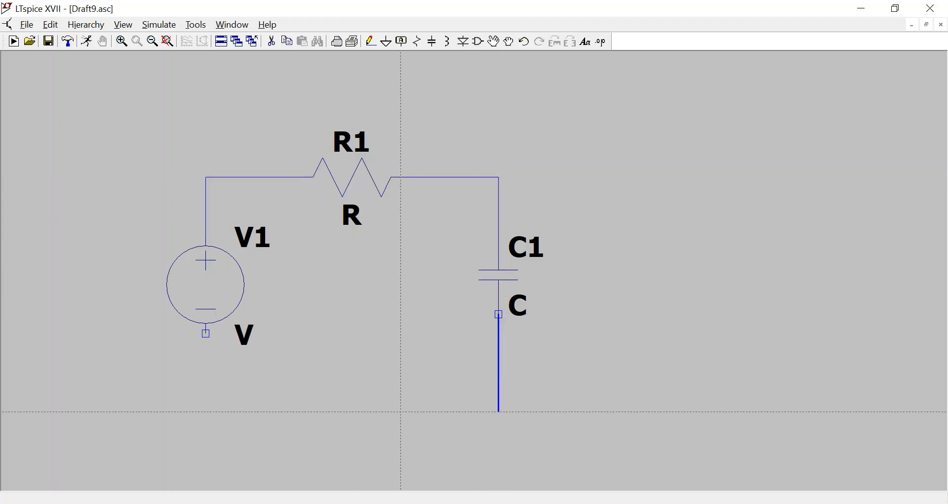
pyautogui.click(459, 393)
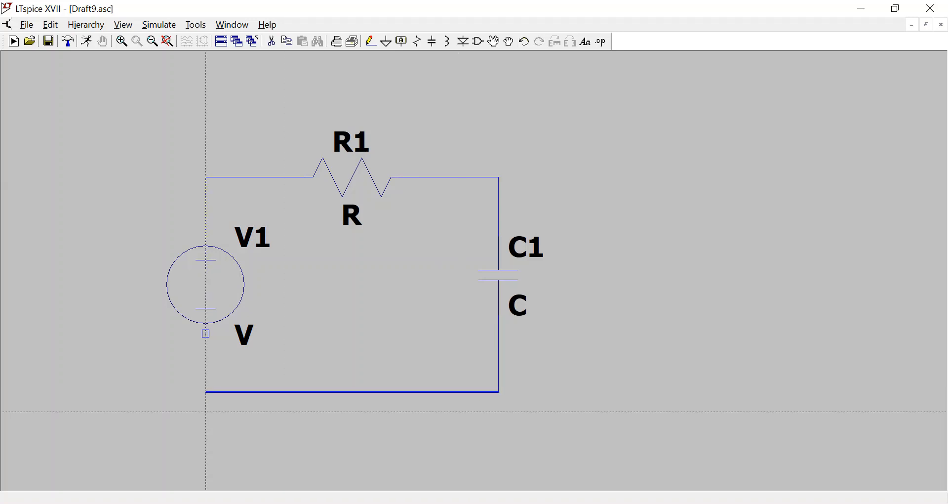
pyautogui.click(206, 392)
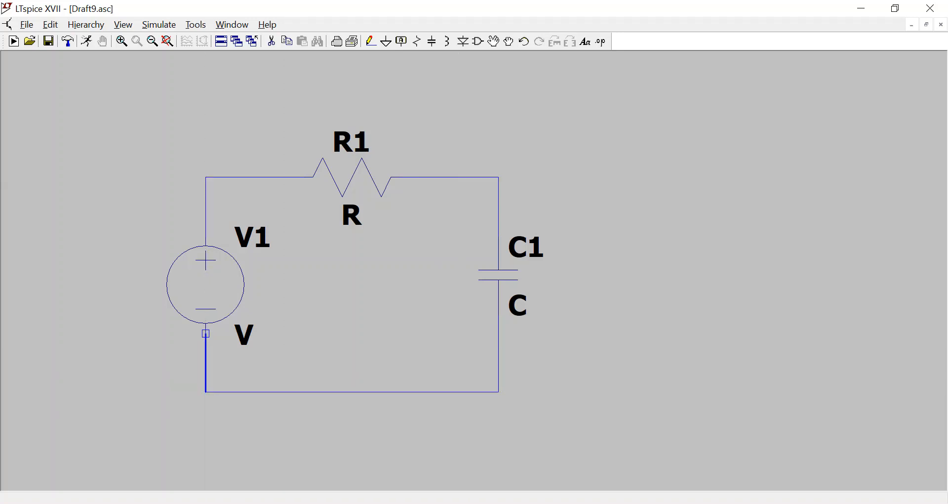
pyautogui.click(206, 333)
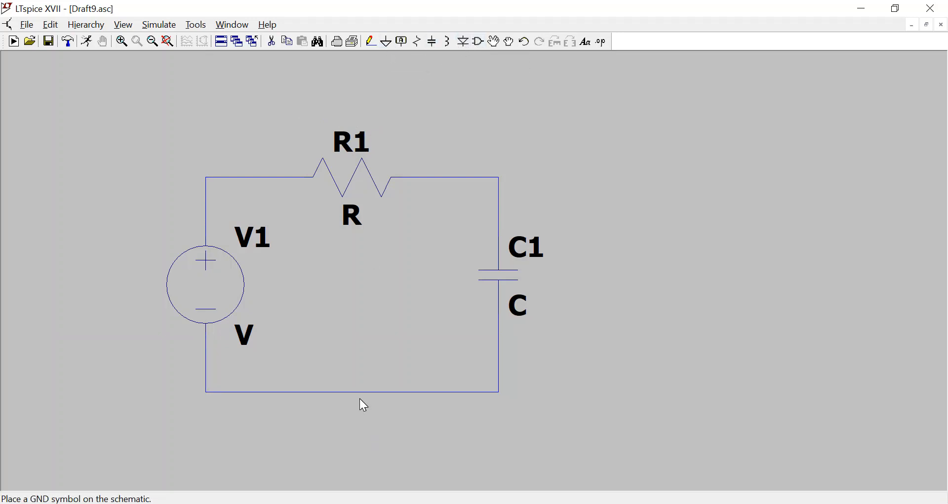
# - Place a ground symbol near the middle of the circuit's bottom wire
pyautogui.click(386, 42)
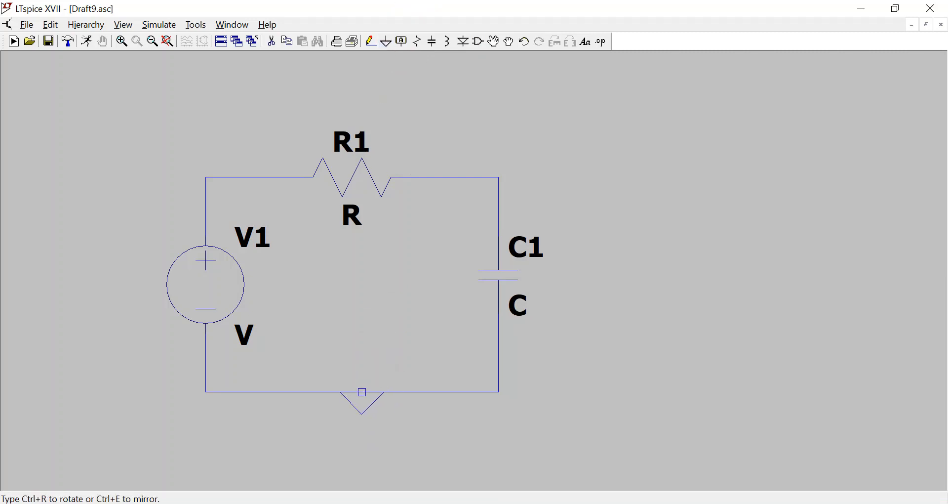
pyautogui.click(343, 393)
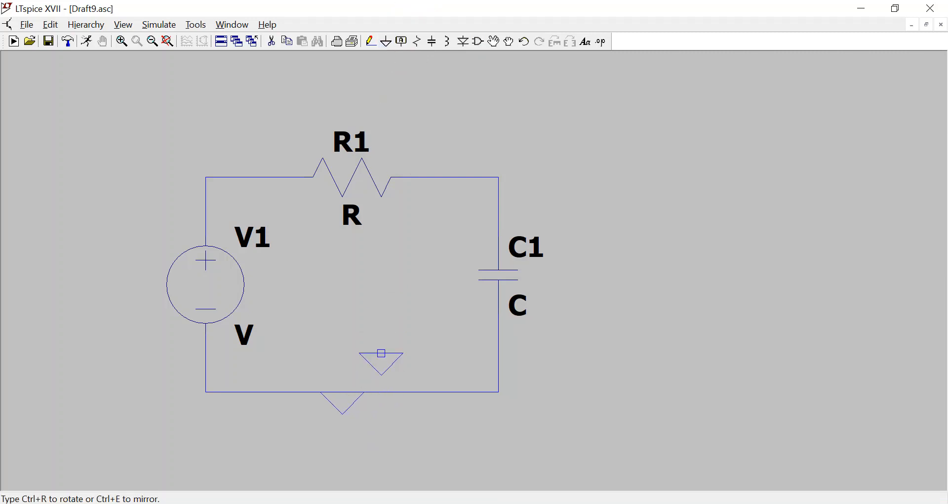
pyautogui.press('Escape')
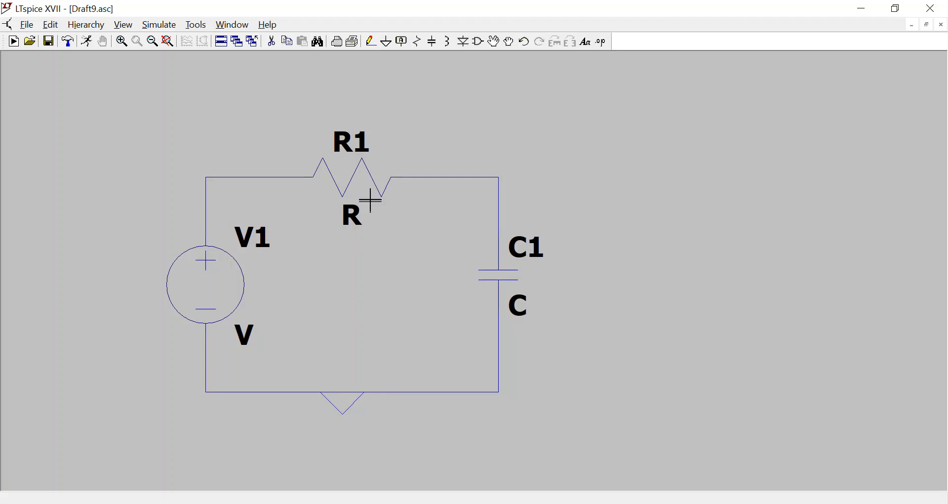
# - Set the resistor R1 to 100k and the capacitor C1 to 100n
pyautogui.rightClick(374, 184)
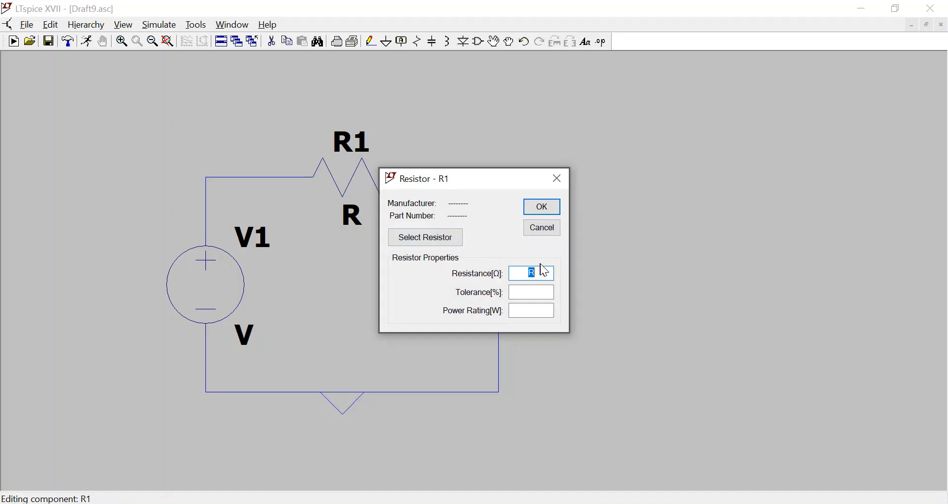
pyautogui.write('100k')
pyautogui.press('Return')
pyautogui.rightClick(508, 273)
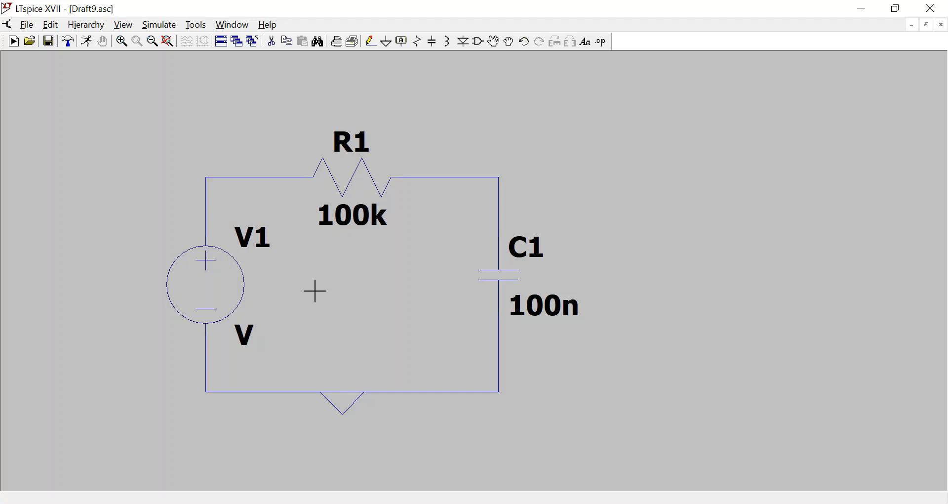
# - Set the DC value of the voltage source V1 to 1 V
pyautogui.rightClick(226, 293)
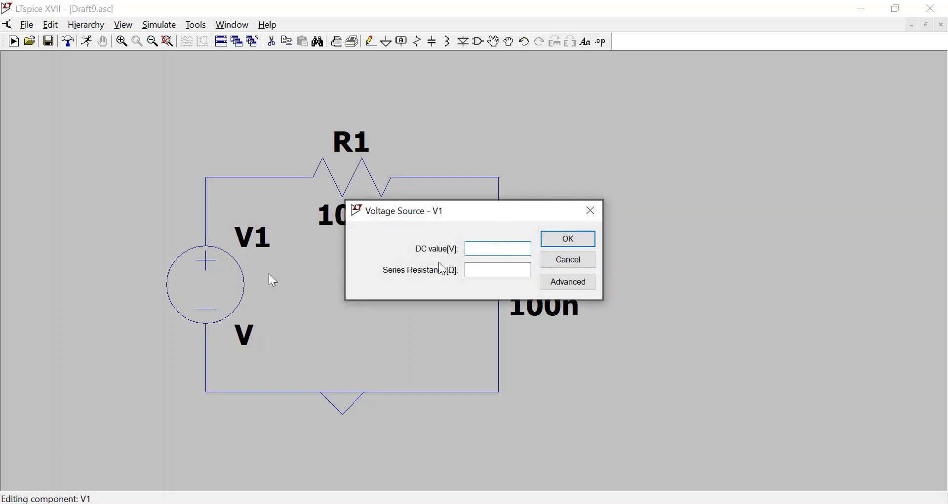
pyautogui.write('1')
pyautogui.press('Return')
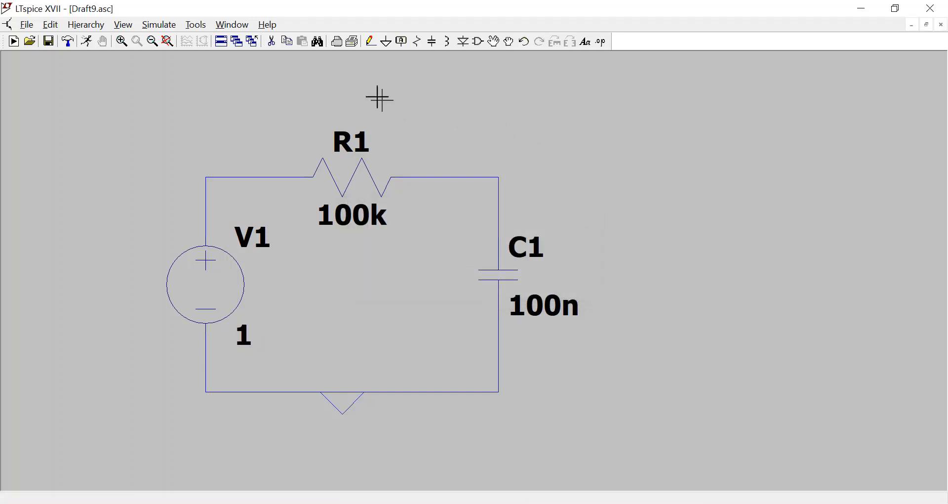
# - Label the wire between the voltage source V1 and the resistor R1 as net Vin
pyautogui.click(405, 48)
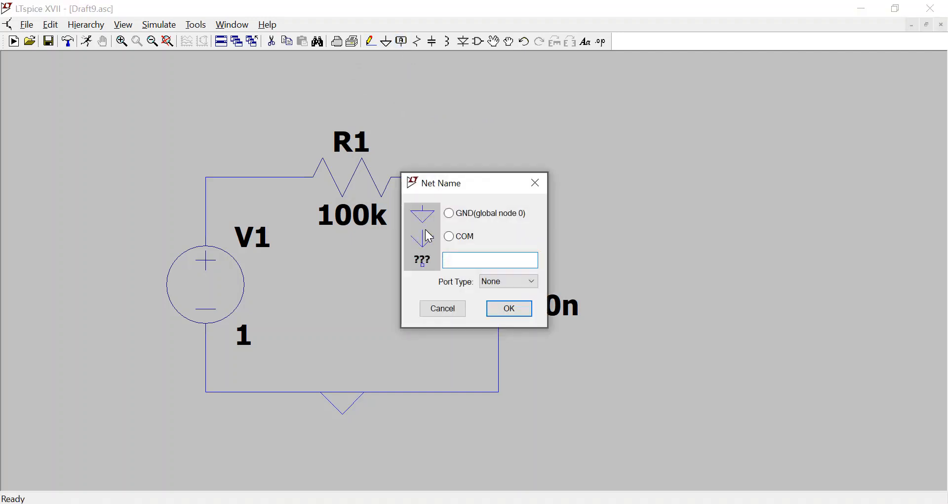
pyautogui.write('Vin')
pyautogui.click(504, 307)
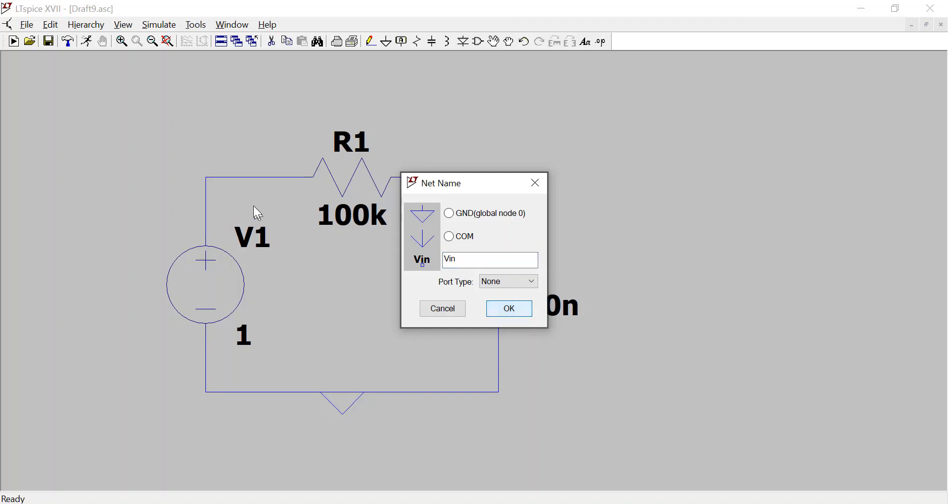
pyautogui.click(505, 316)
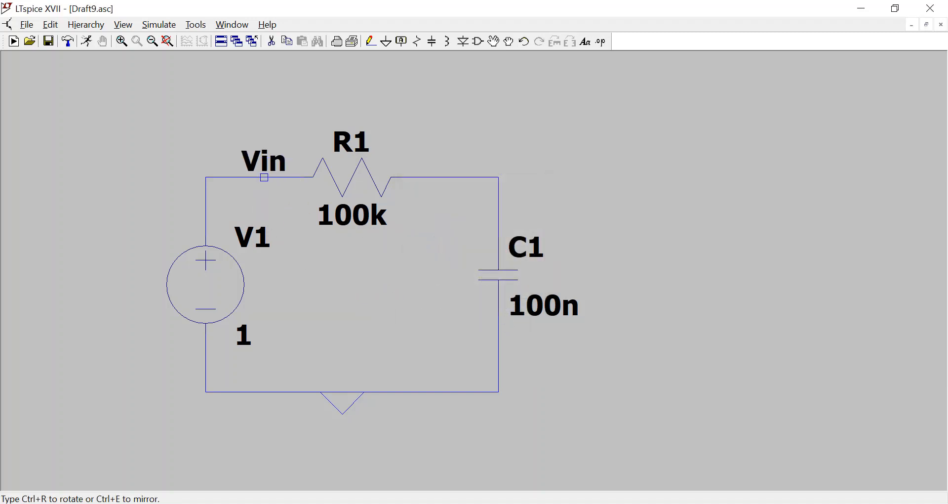
pyautogui.click(264, 178)
pyautogui.press('Escape')
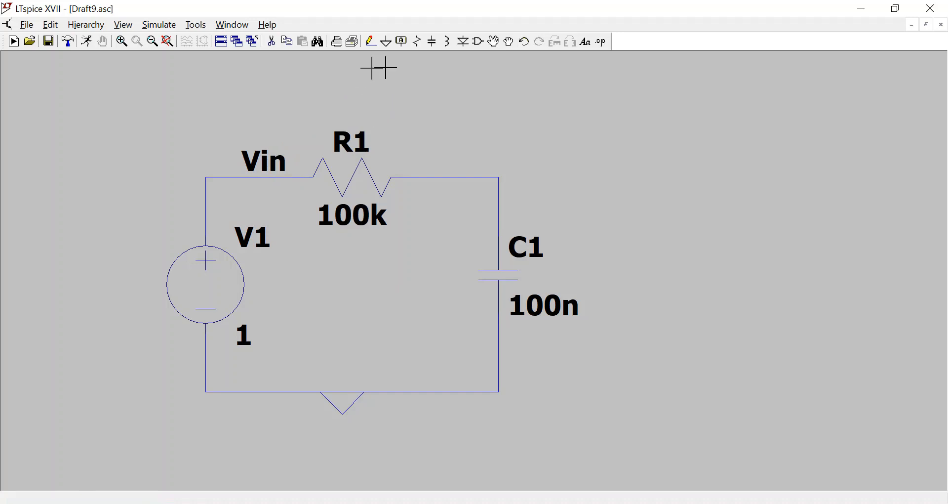
# - Label the wire between the resistor R1 and the capacitor C1 as net Vout
pyautogui.click(401, 41)
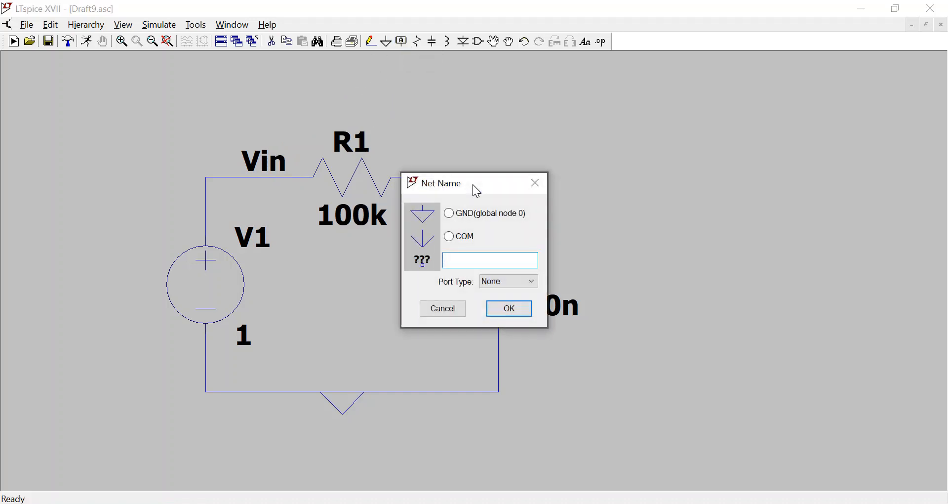
pyautogui.write('Vout')
pyautogui.moveTo(444, 195); pyautogui.dragTo(621, 162)
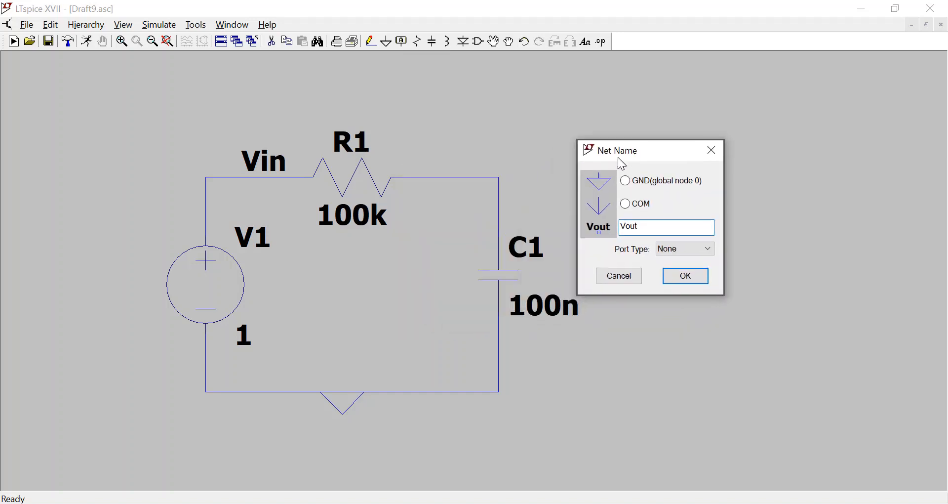
pyautogui.click(679, 291)
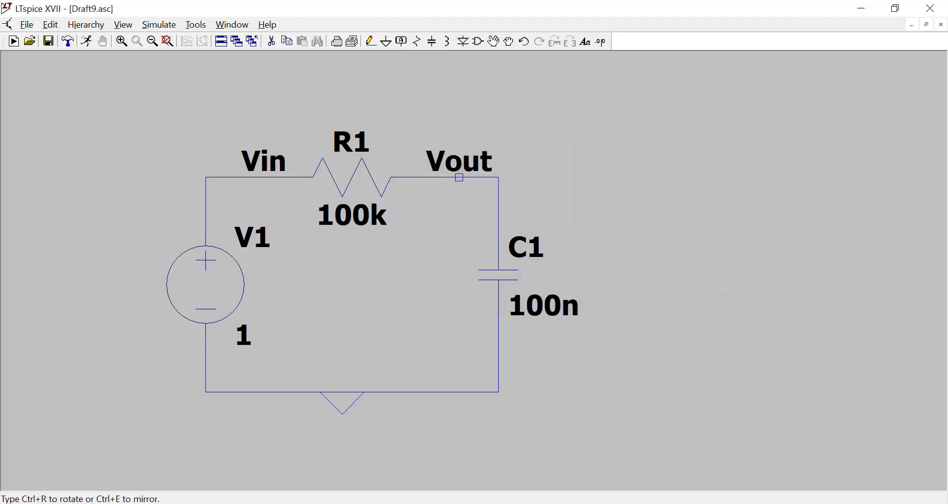
pyautogui.click(453, 177)
pyautogui.press('Escape')
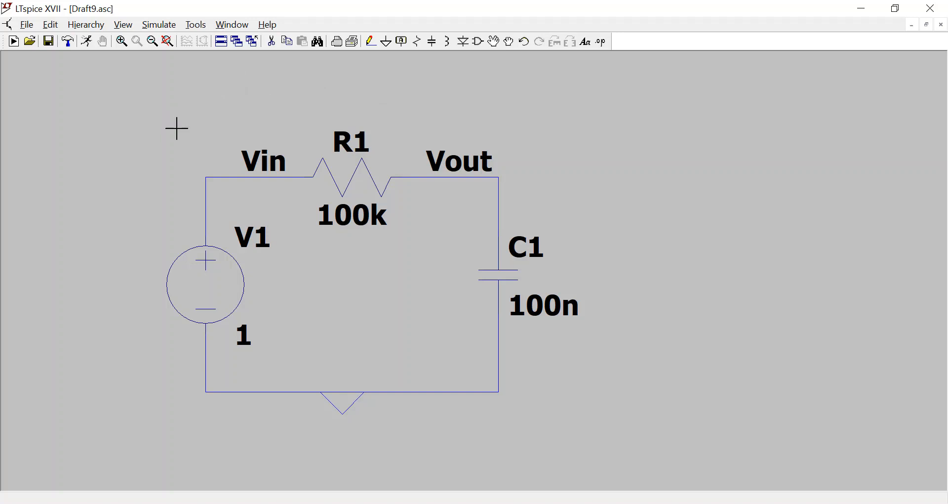
# - Create a DC operating point simulation command (.op) and place it above the resistor R1
pyautogui.click(153, 28)
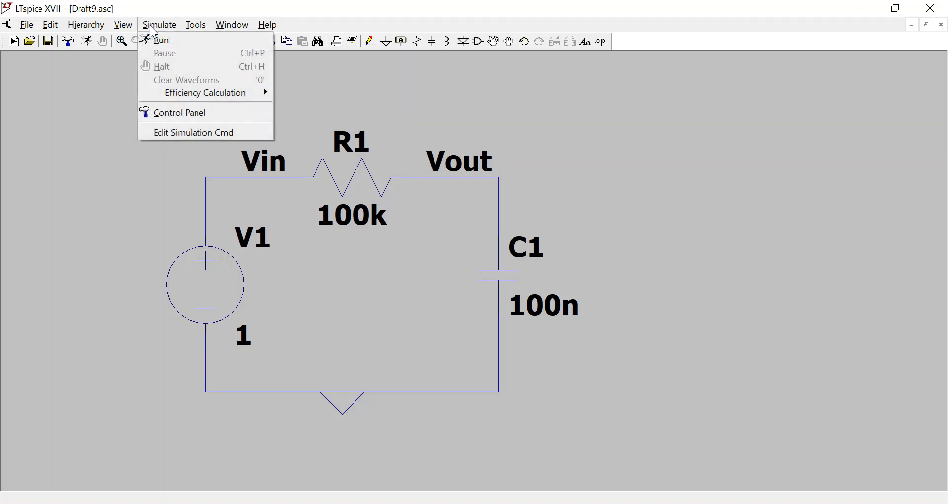
pyautogui.click(193, 133)
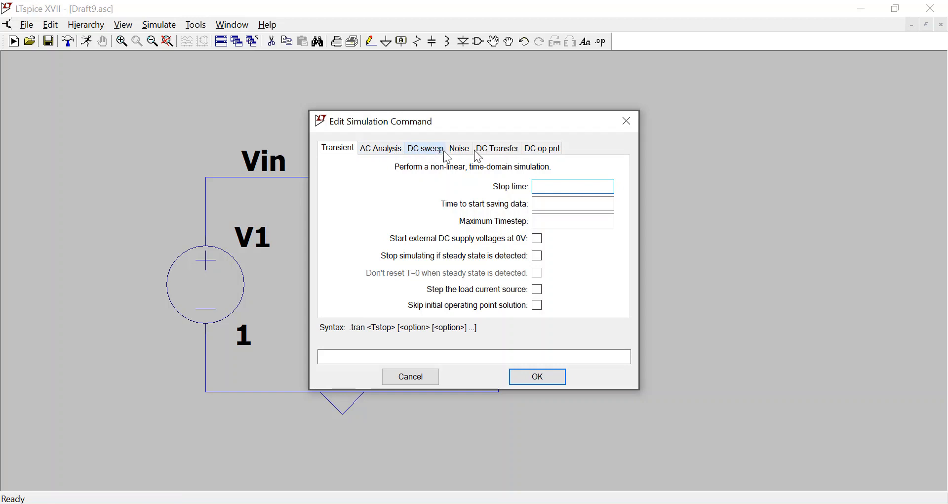
pyautogui.click(543, 149)
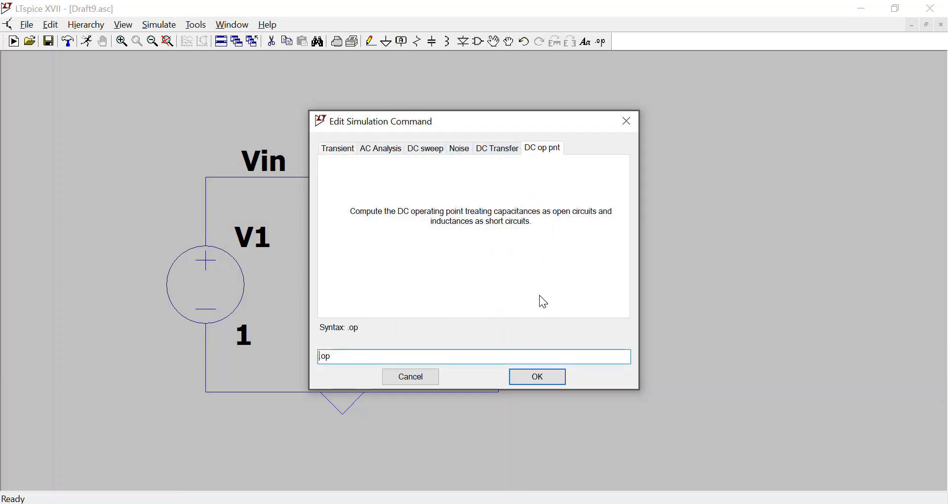
pyautogui.click(543, 380)
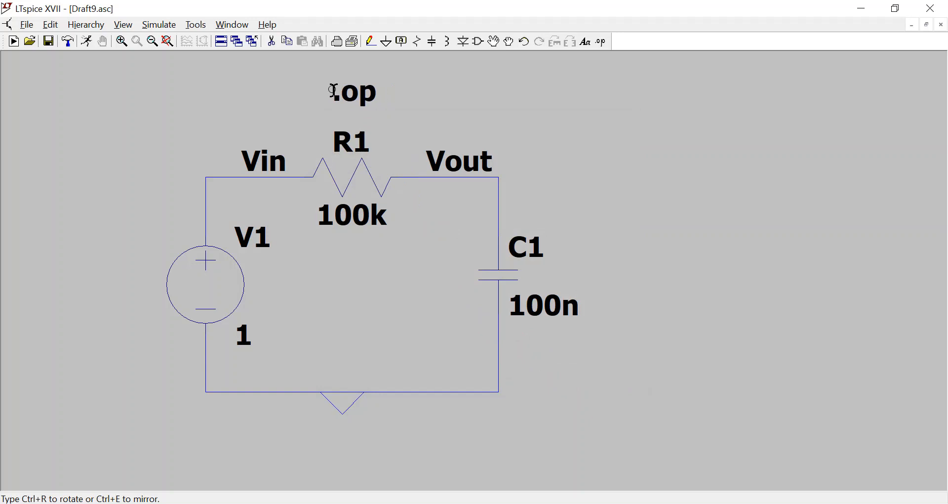
pyautogui.click(333, 92)
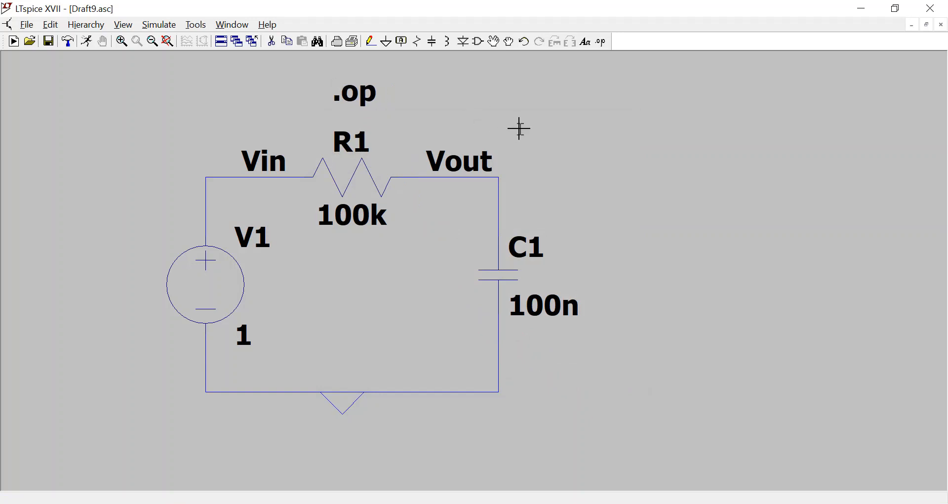
# - Run the operating point simulation, examine the node voltages and device currents, and close the results
pyautogui.click(160, 27)
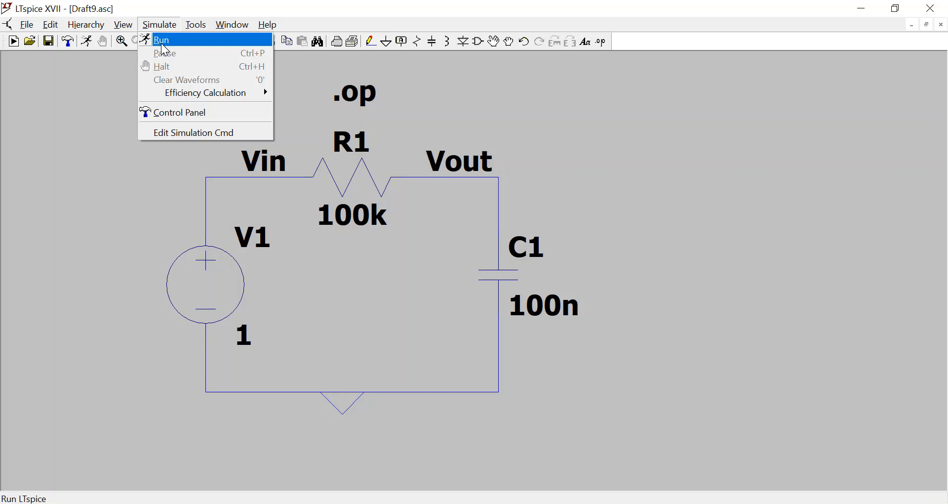
pyautogui.click(164, 45)
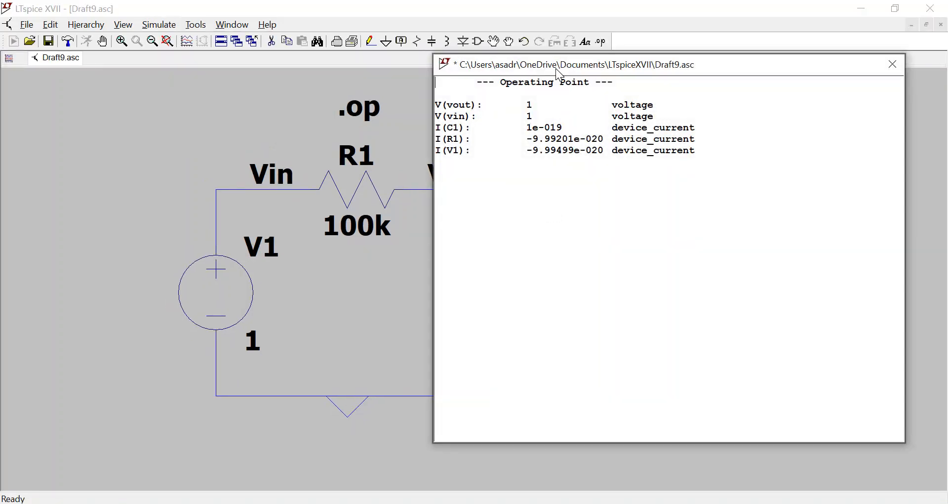
pyautogui.moveTo(560, 75); pyautogui.dragTo(685, 107)
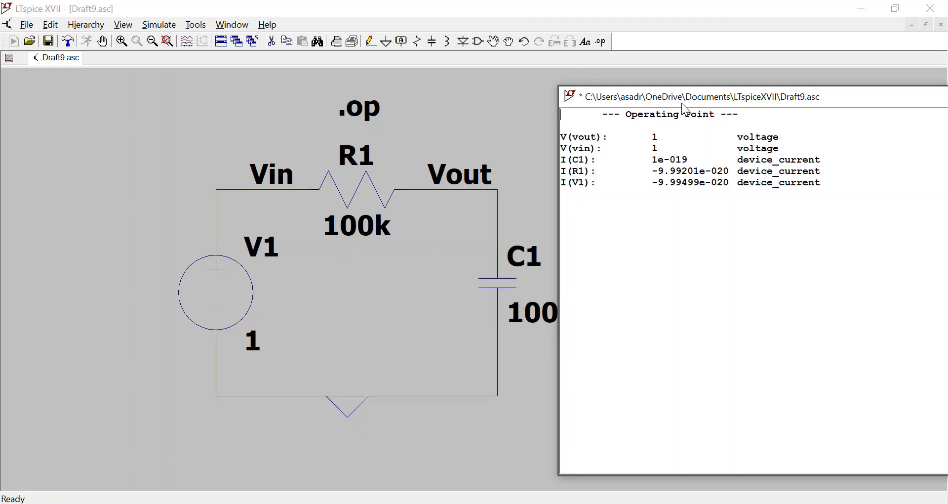
pyautogui.moveTo(684, 108); pyautogui.dragTo(530, 116)
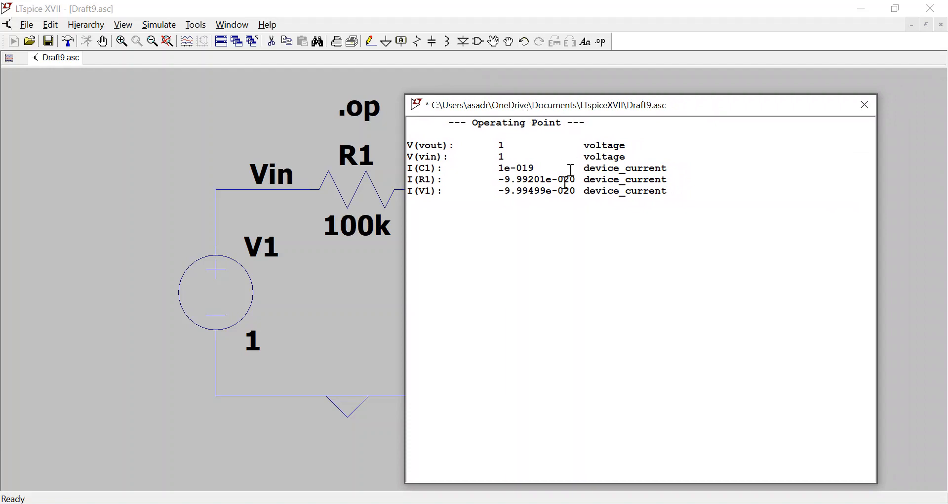
pyautogui.click(863, 105)
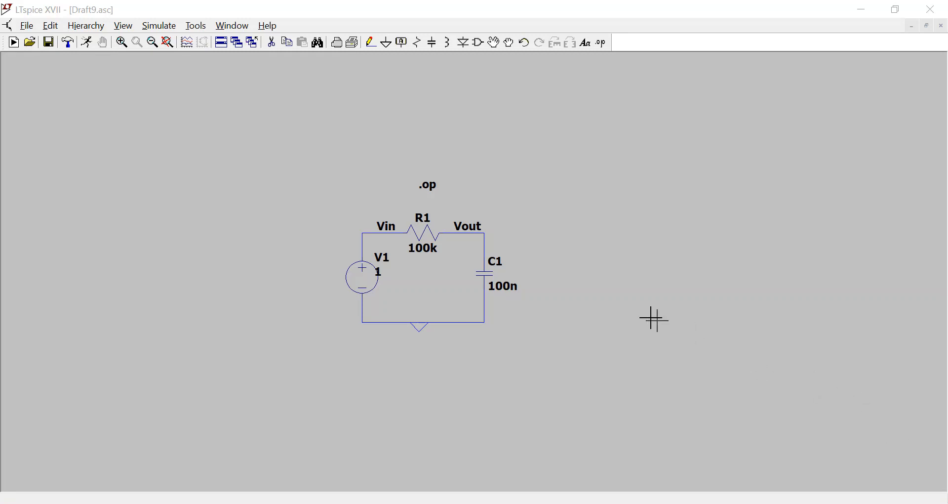
# - Switch the voltage source V1 to the PULSE function in its advanced settings
pyautogui.rightClick(375, 277)
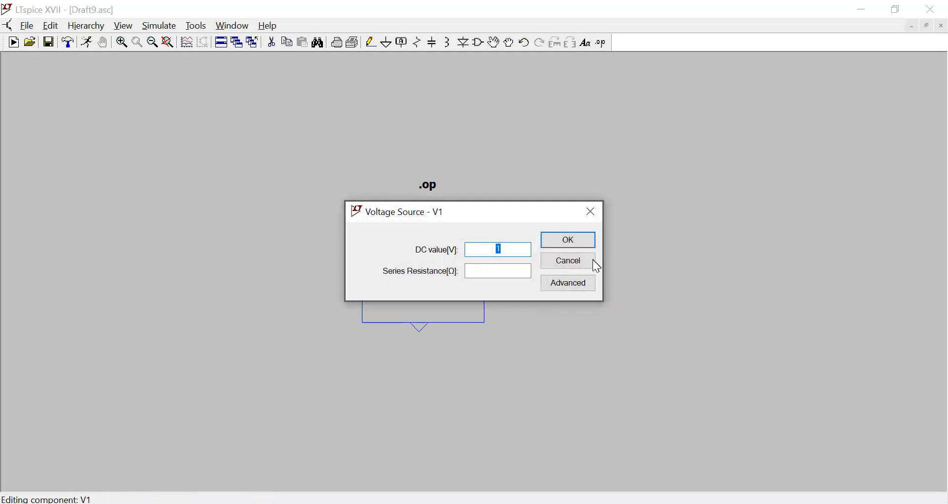
pyautogui.click(576, 285)
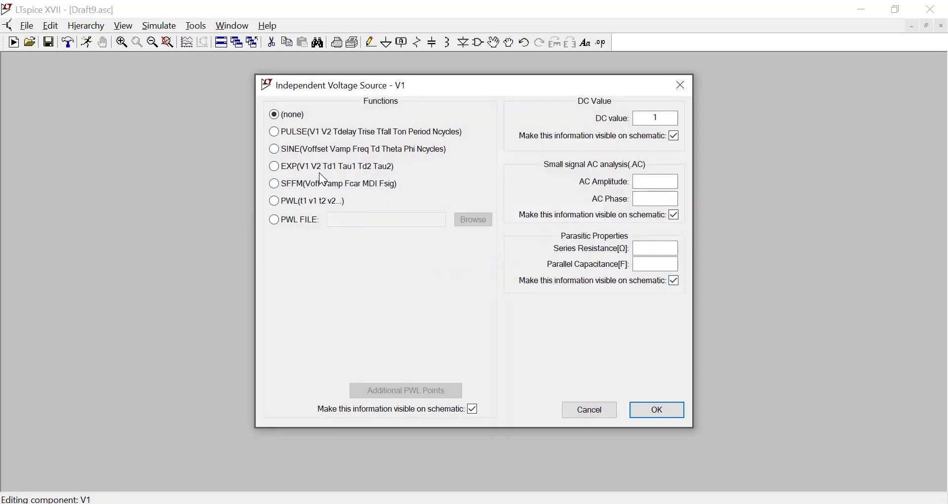
pyautogui.click(291, 132)
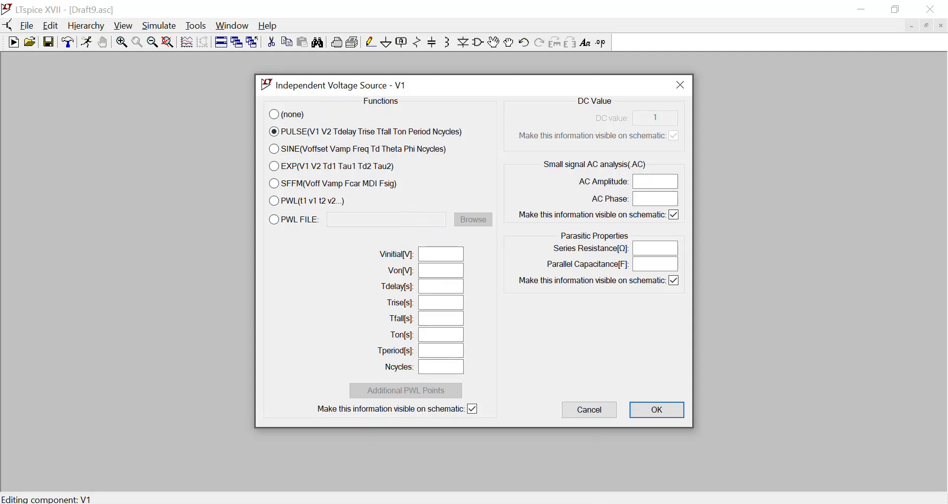
# - View the Pulse.PNG diagram in Photos to examine the pulse voltage and timing parameters, and return to the V1 settings
pyautogui.moveTo(604, 496)
pyautogui.click(593, 434)
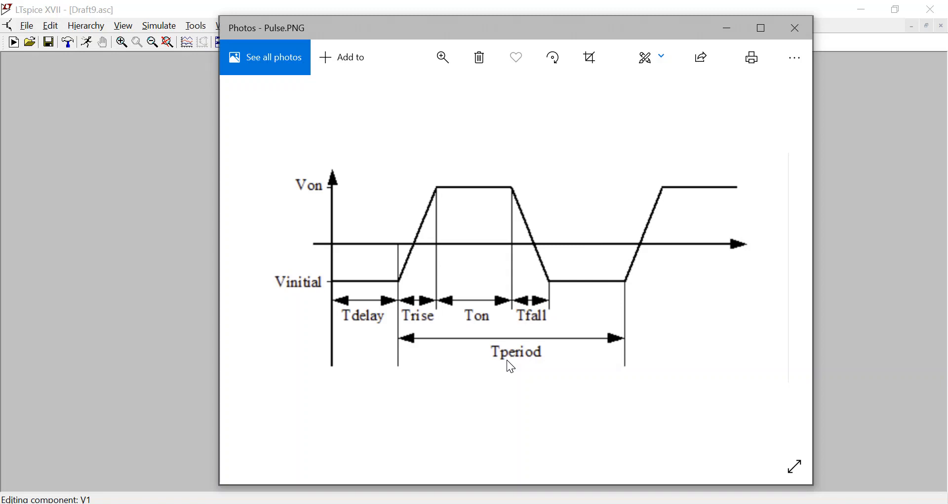
pyautogui.click(732, 26)
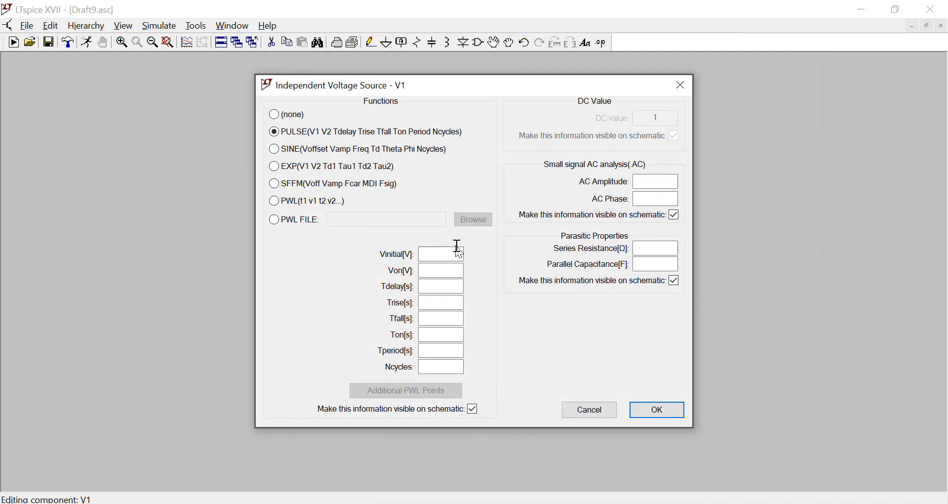
# - Set V1's pulse parameters Vinitial to 0, Von to 1, Tdelay to 0 and Trise to 1m
pyautogui.click(428, 253)
pyautogui.write('0')
pyautogui.click(430, 267)
pyautogui.click(432, 286)
pyautogui.write('00')
pyautogui.press('BackSpace')
pyautogui.write('1m')
# - Set V1's Tfall to 1m, Ton to 98m, Tperiod to 200m and Ncycles to 2, and apply the pulse settings
pyautogui.click(449, 319)
pyautogui.write('1m')
pyautogui.click(452, 336)
pyautogui.write('98m')
pyautogui.click(449, 352)
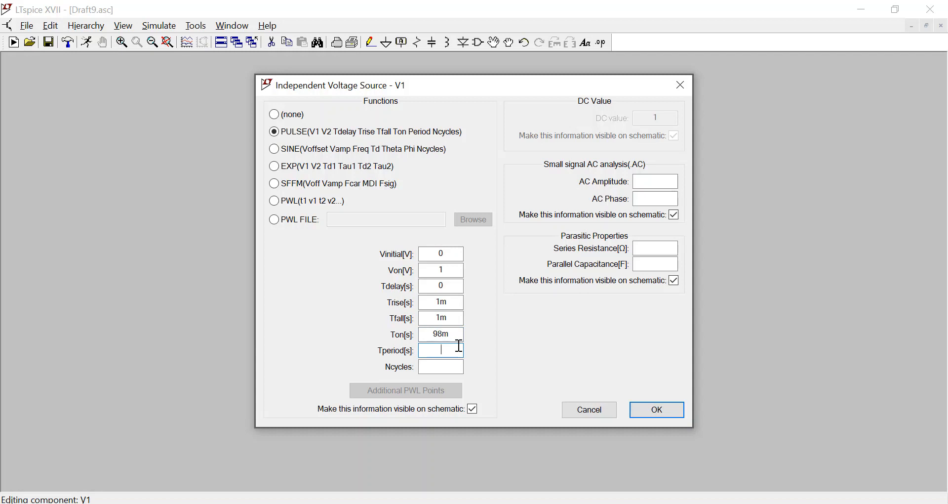
pyautogui.write('200m')
pyautogui.click(446, 368)
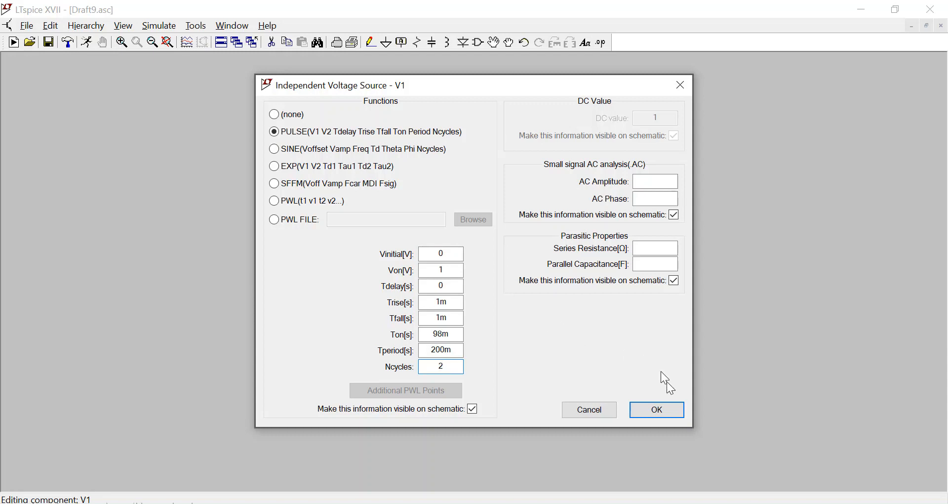
pyautogui.click(665, 414)
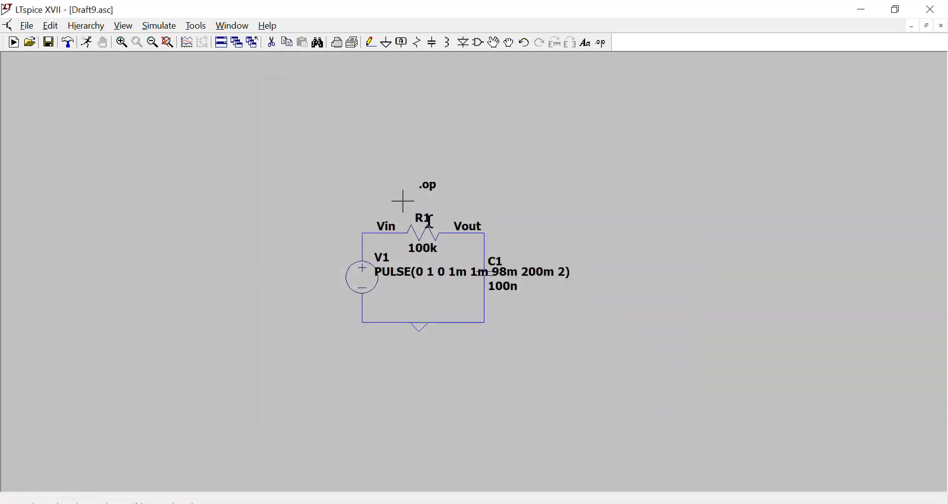
# - Change the .op command to a transient analysis with stop time 400m, data saving start 0 and maximum timestep 100
pyautogui.rightClick(430, 185)
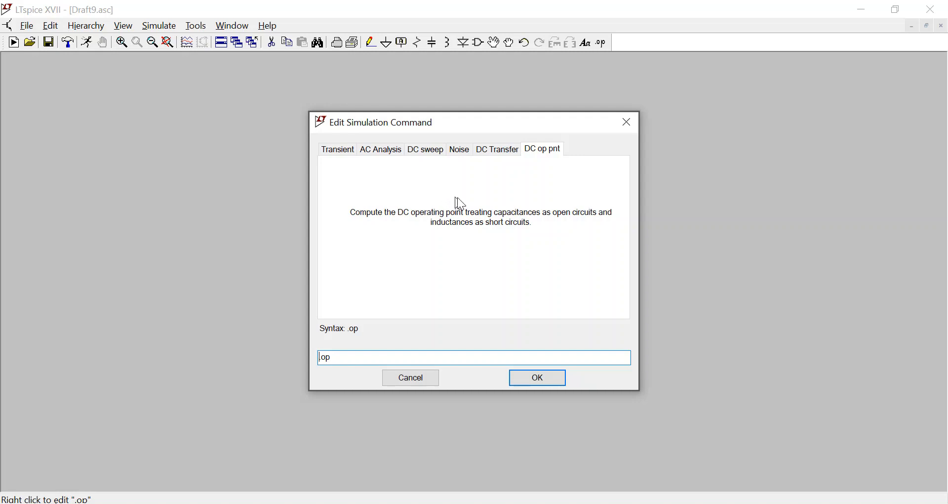
pyautogui.click(346, 151)
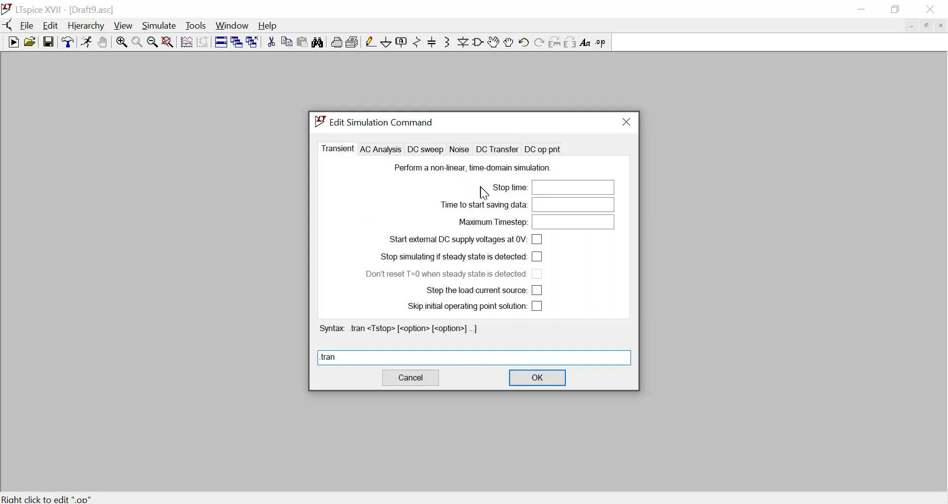
pyautogui.click(558, 189)
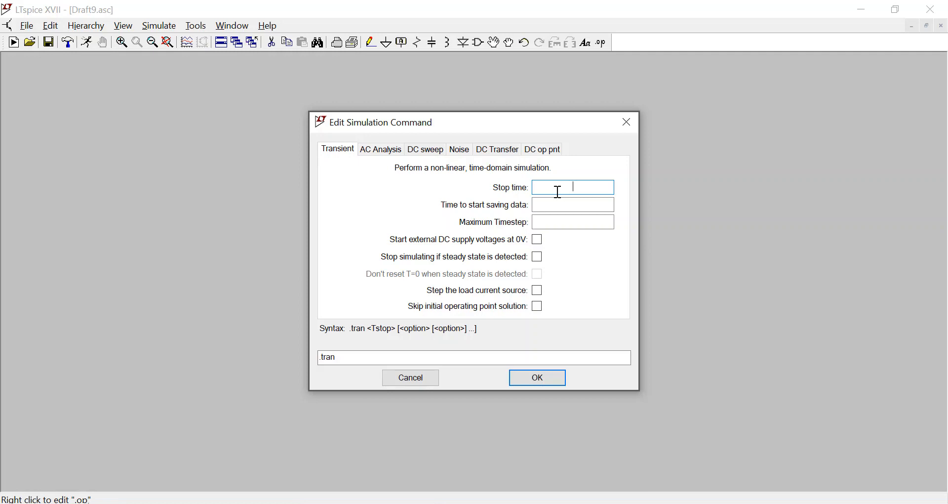
pyautogui.write('400m')
pyautogui.click(558, 208)
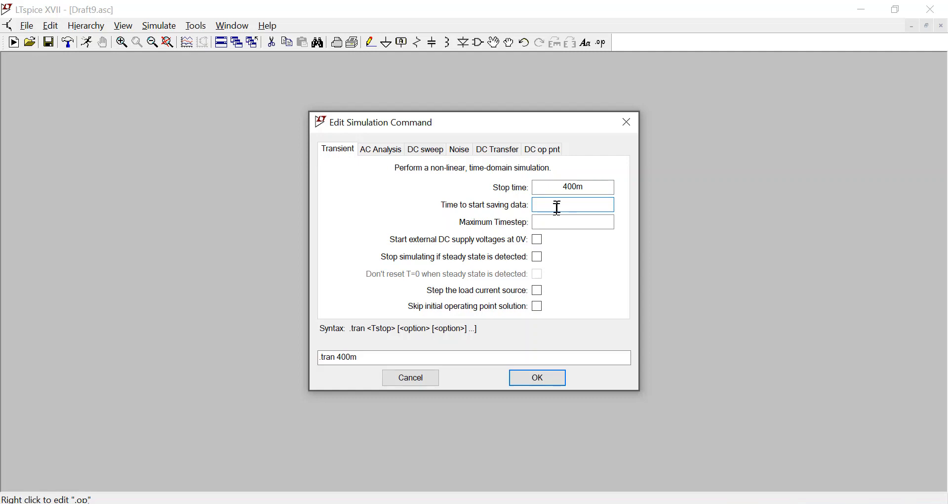
pyautogui.write('0')
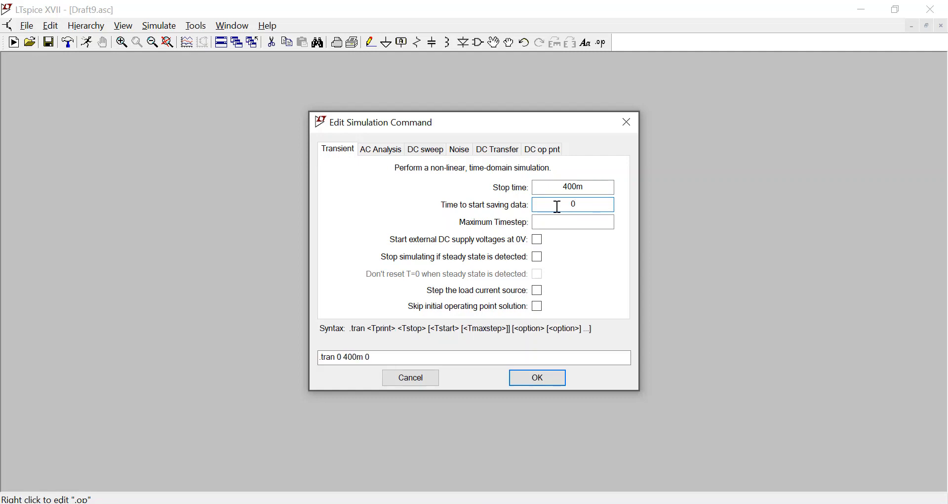
pyautogui.click(581, 223)
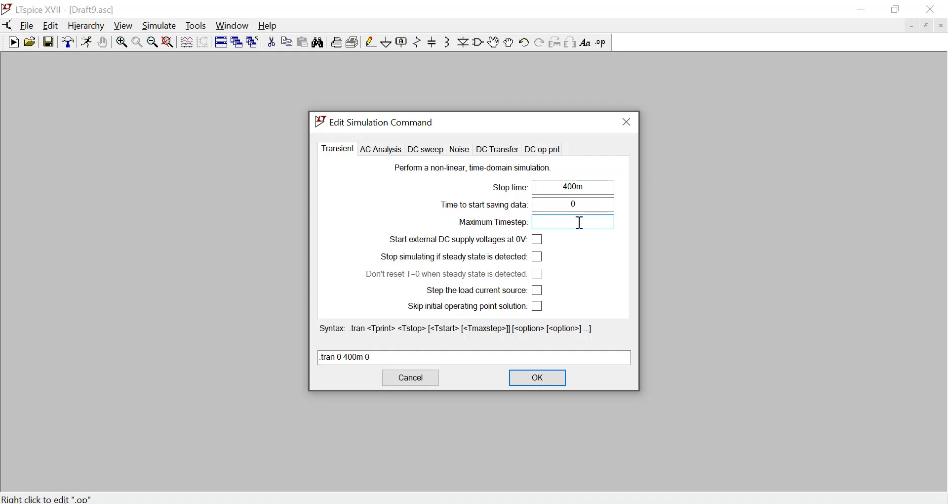
pyautogui.write('100')
pyautogui.click(555, 381)
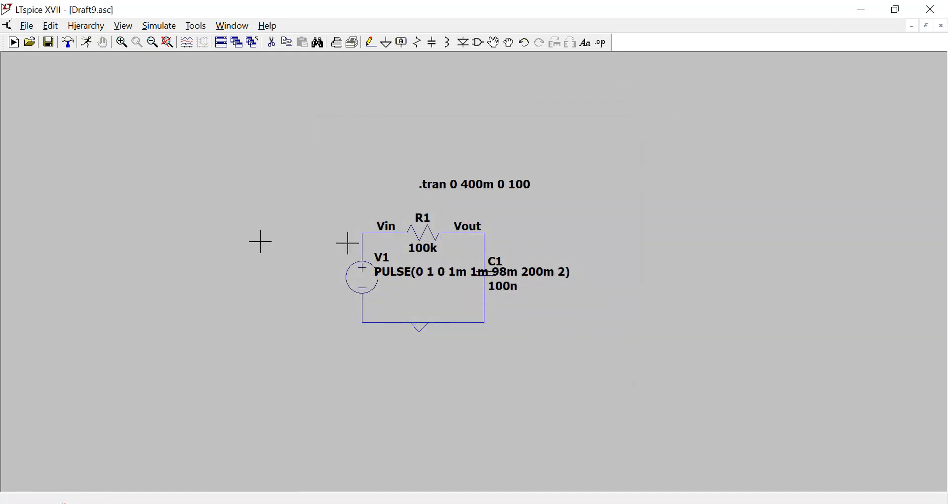
# - Run the 400 ms transient simulation of the RC circuit with the pulse source
pyautogui.click(157, 26)
pyautogui.click(159, 38)
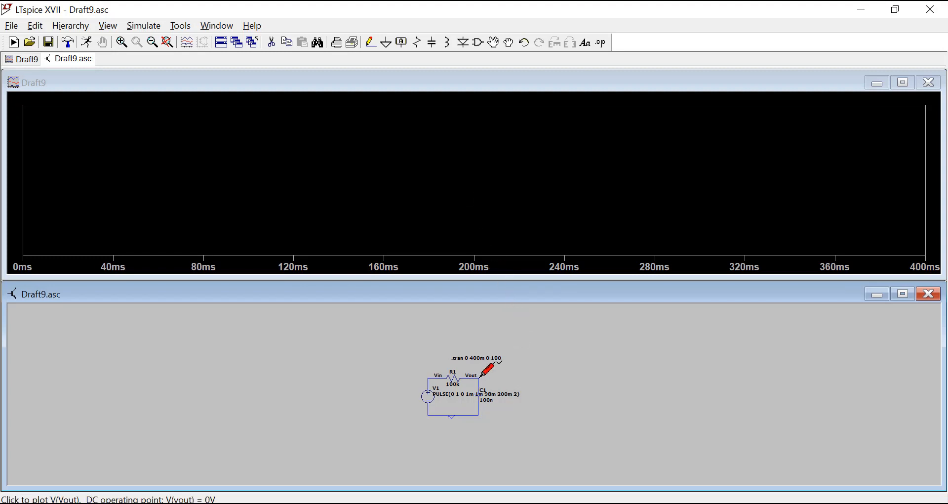
pyautogui.rightClick(424, 176)
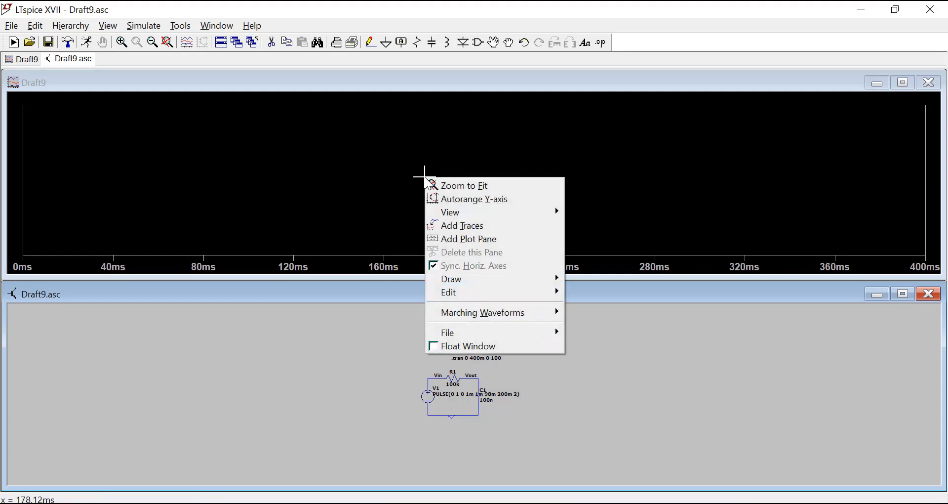
pyautogui.click(462, 225)
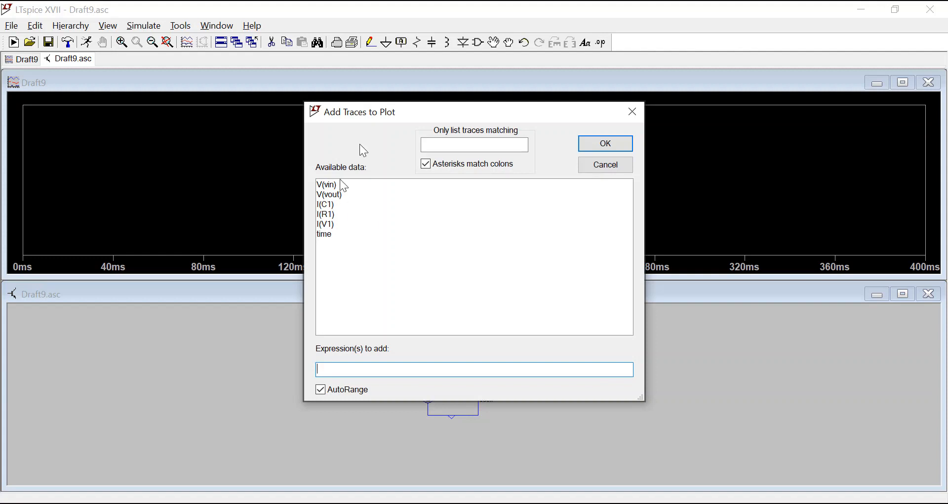
pyautogui.click(632, 112)
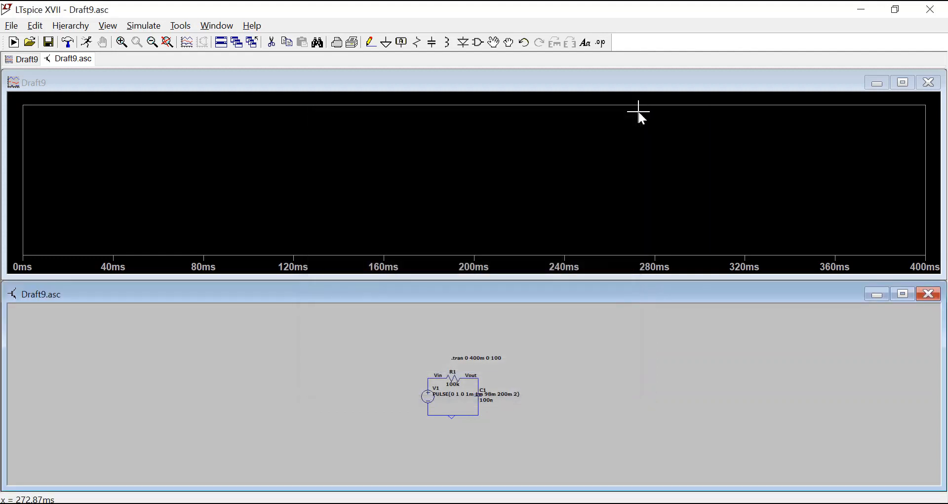
# - Plot the voltages at the Vout and Vin nodes in the waveform viewer
pyautogui.click(479, 375)
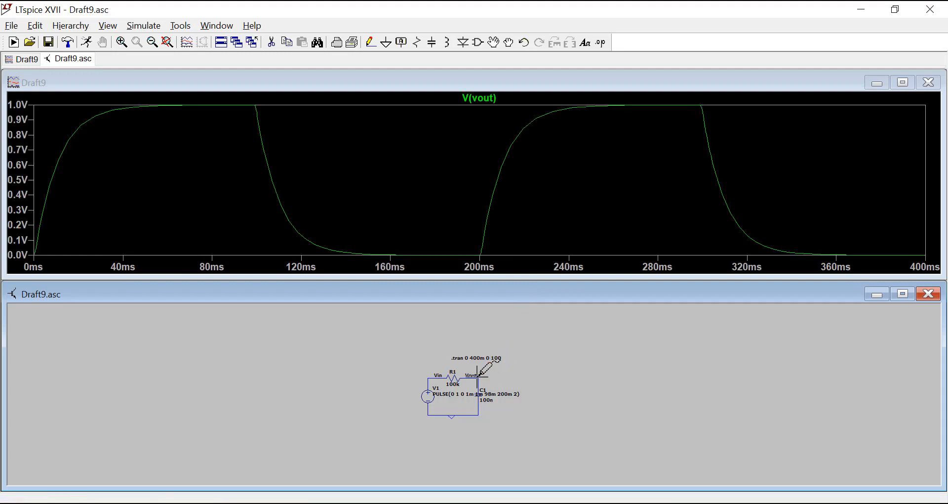
pyautogui.click(437, 375)
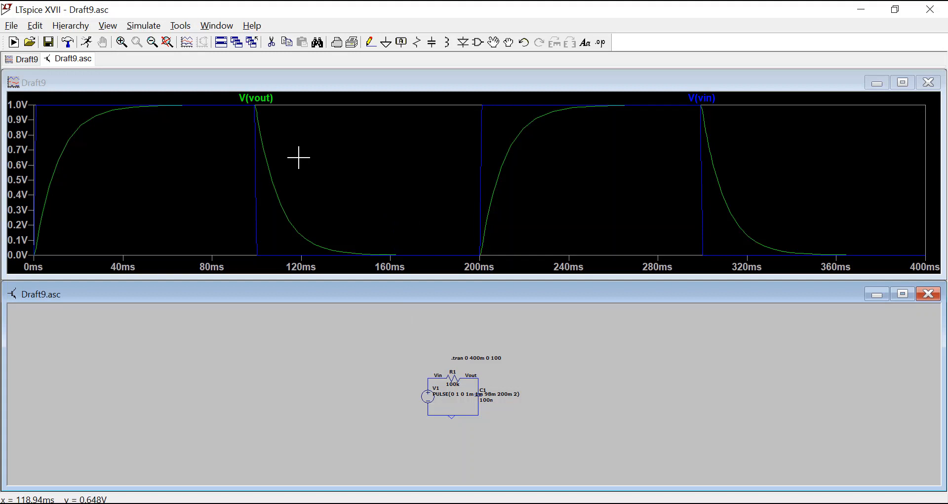
# - Measure V(vout) with a cursor at about 82 ms, 34 ms, 12 ms and 13 ms, and close the cursor readout
pyautogui.click(271, 101)
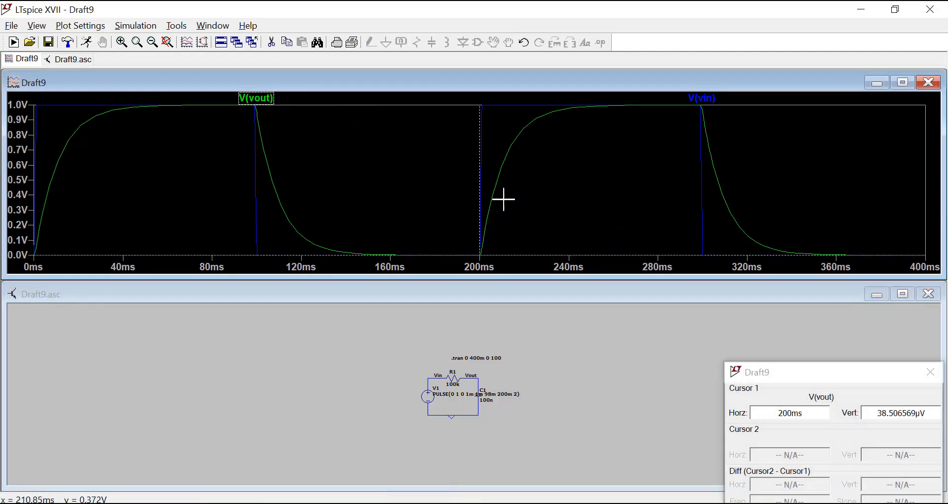
pyautogui.moveTo(477, 197); pyautogui.dragTo(218, 191)
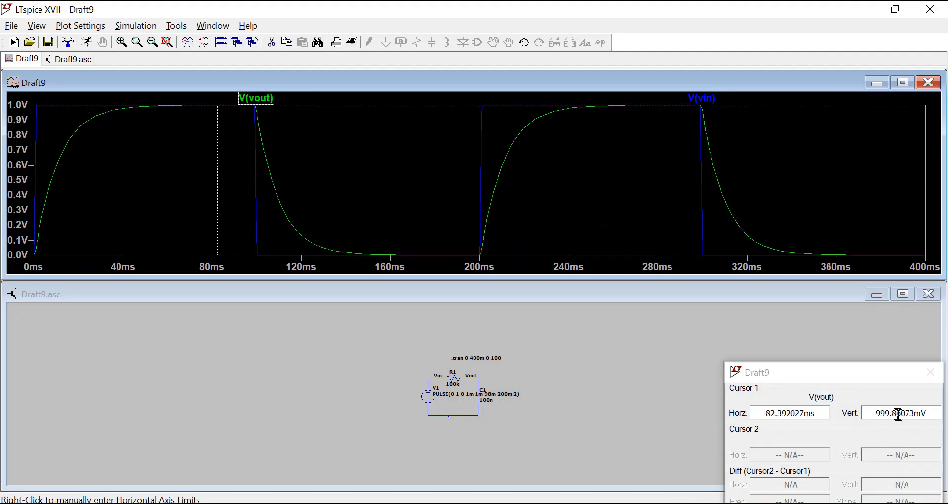
pyautogui.moveTo(847, 376); pyautogui.dragTo(536, 178)
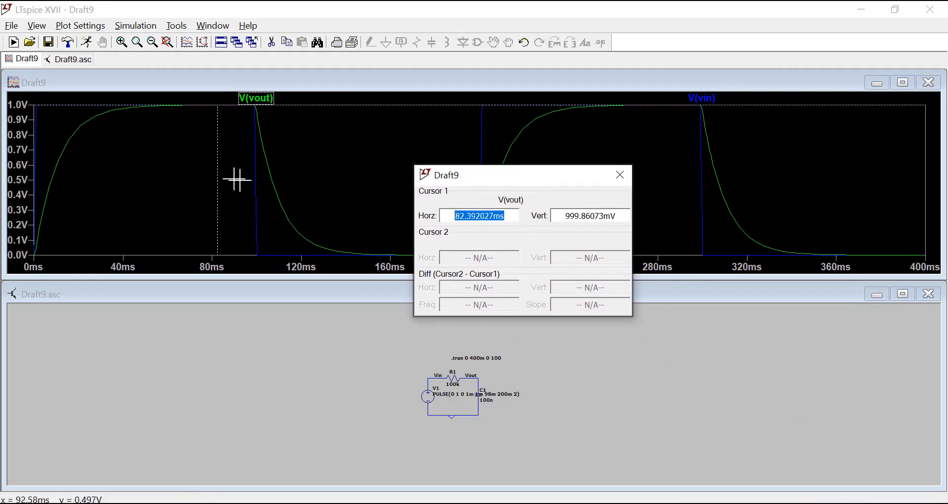
pyautogui.moveTo(216, 181); pyautogui.dragTo(109, 153)
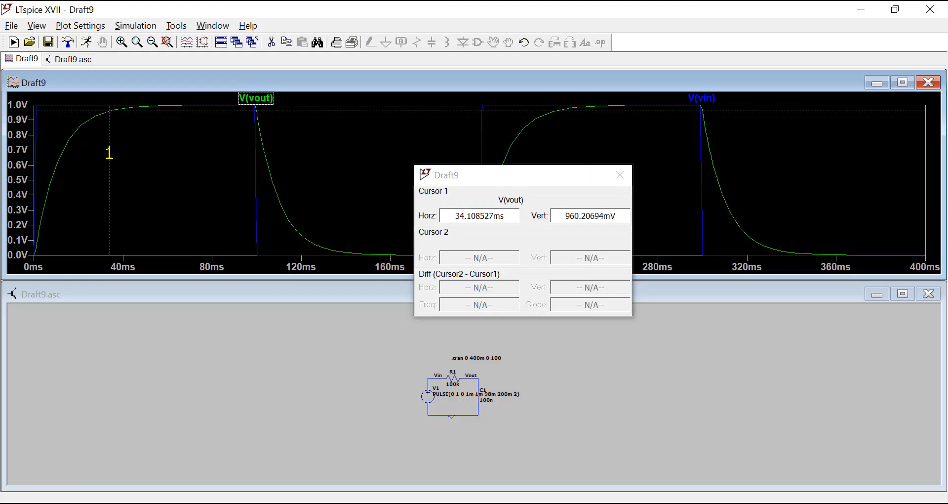
pyautogui.moveTo(110, 153); pyautogui.dragTo(58, 159)
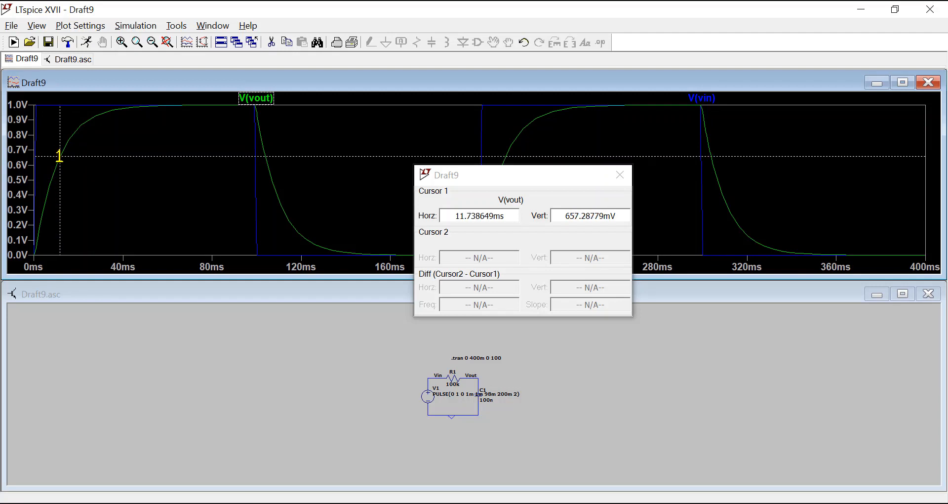
pyautogui.moveTo(60, 156); pyautogui.dragTo(62, 152)
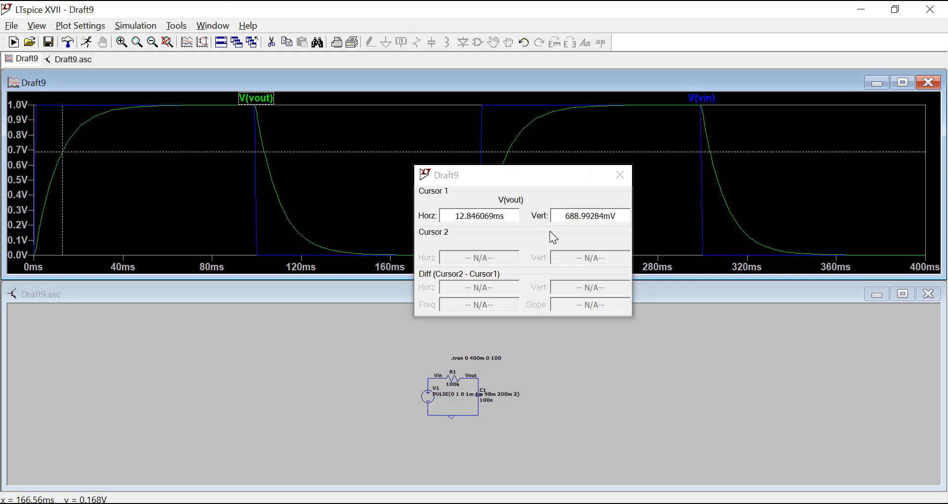
pyautogui.moveTo(530, 181); pyautogui.dragTo(681, 296)
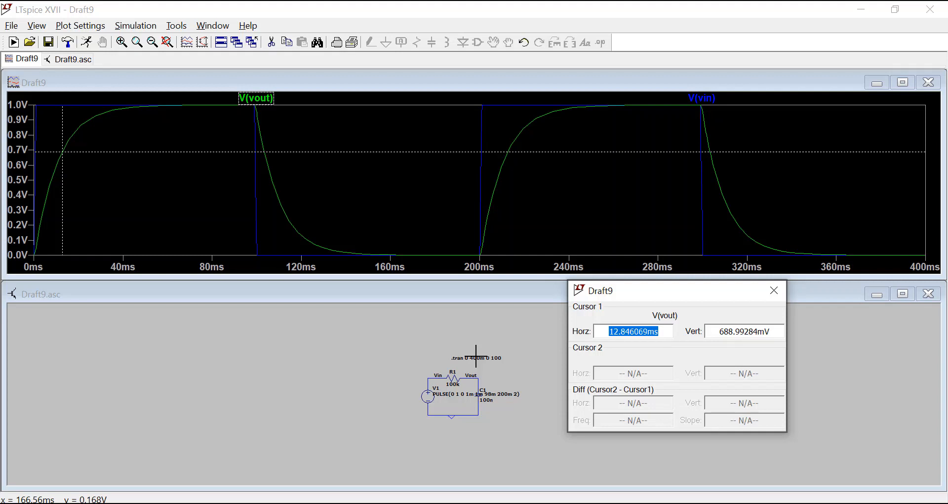
pyautogui.click(771, 291)
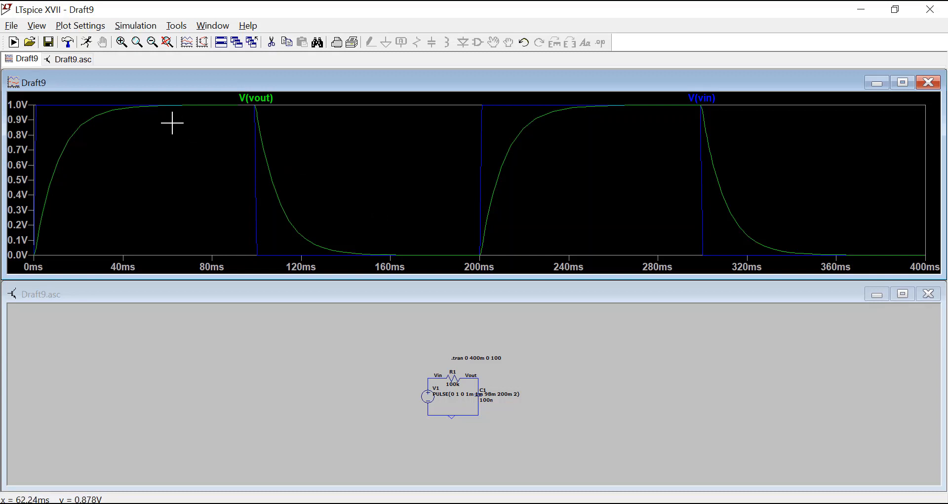
# - Change the waveform viewer's background color to white with red, green and blue at 255, and apply the settings
pyautogui.click(72, 44)
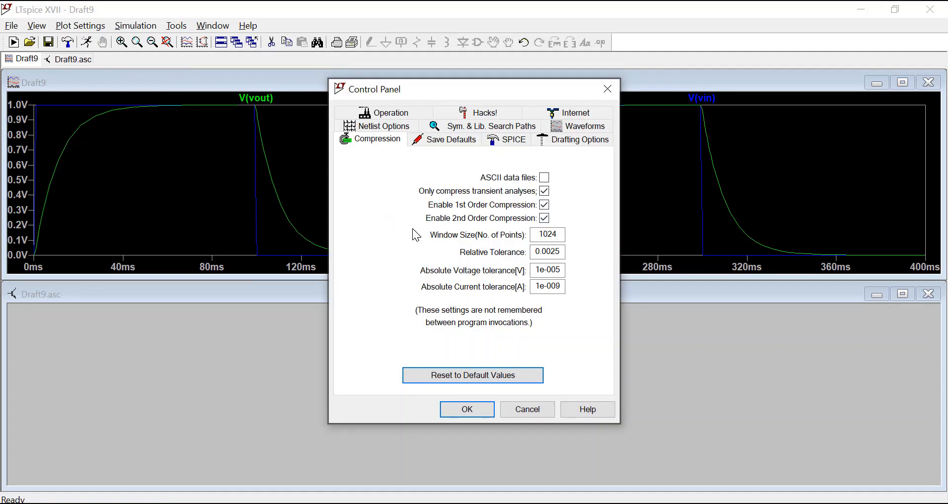
pyautogui.click(574, 128)
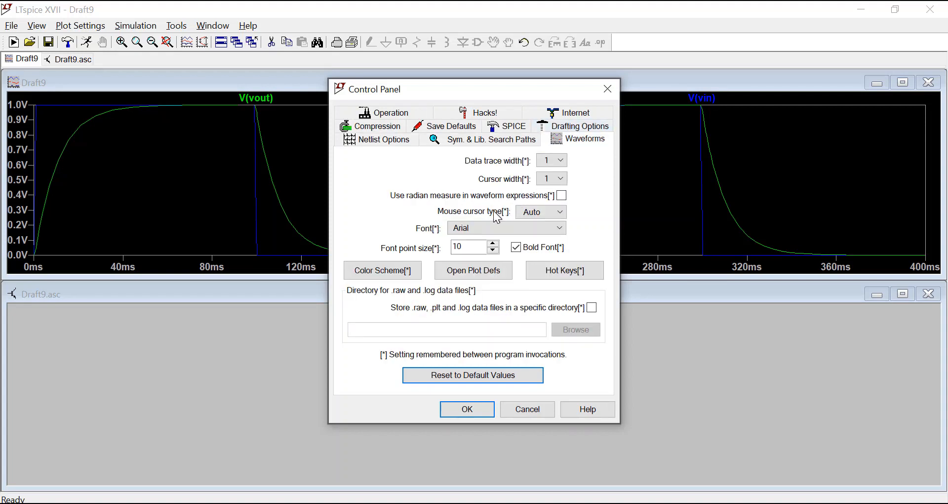
pyautogui.click(388, 273)
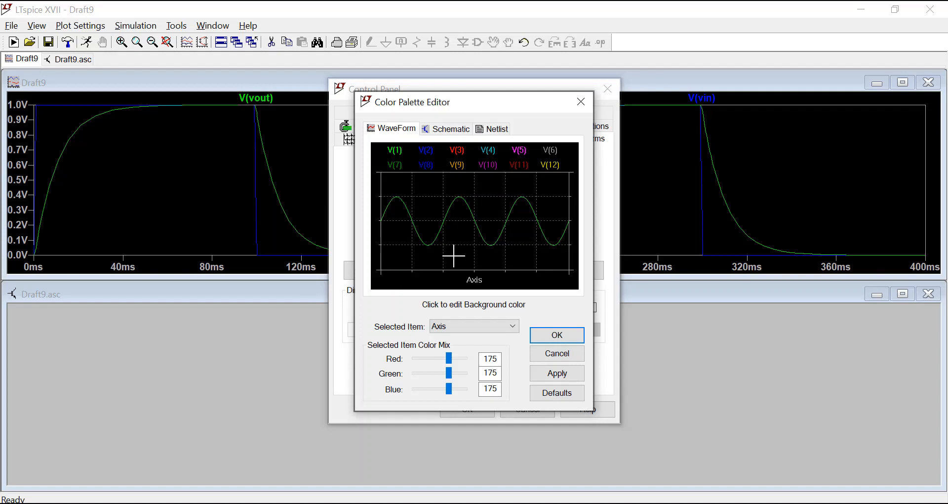
pyautogui.click(454, 257)
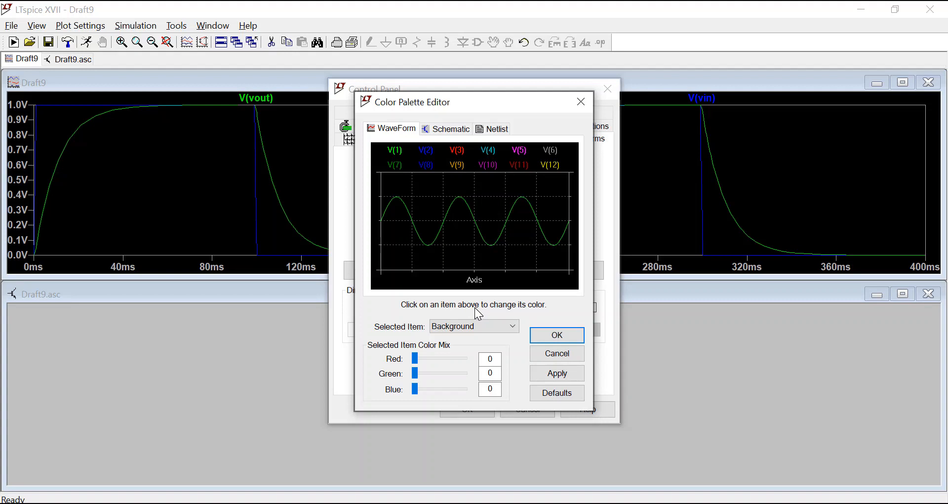
pyautogui.moveTo(415, 358); pyautogui.dragTo(481, 364)
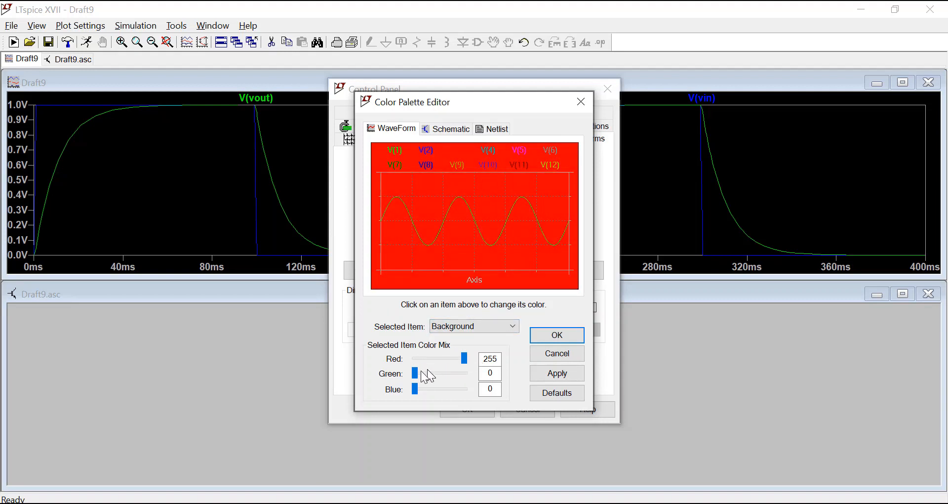
pyautogui.moveTo(415, 373); pyautogui.dragTo(470, 378)
pyautogui.moveTo(415, 390); pyautogui.dragTo(491, 394)
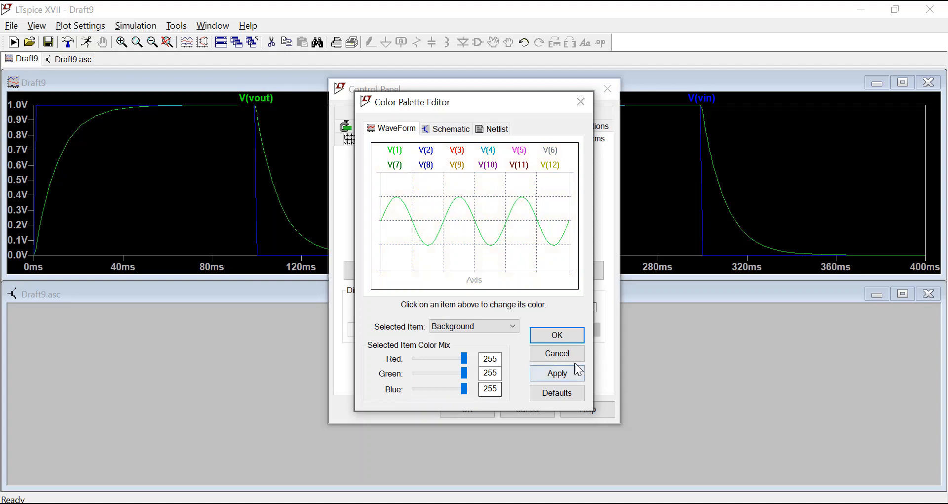
pyautogui.click(561, 336)
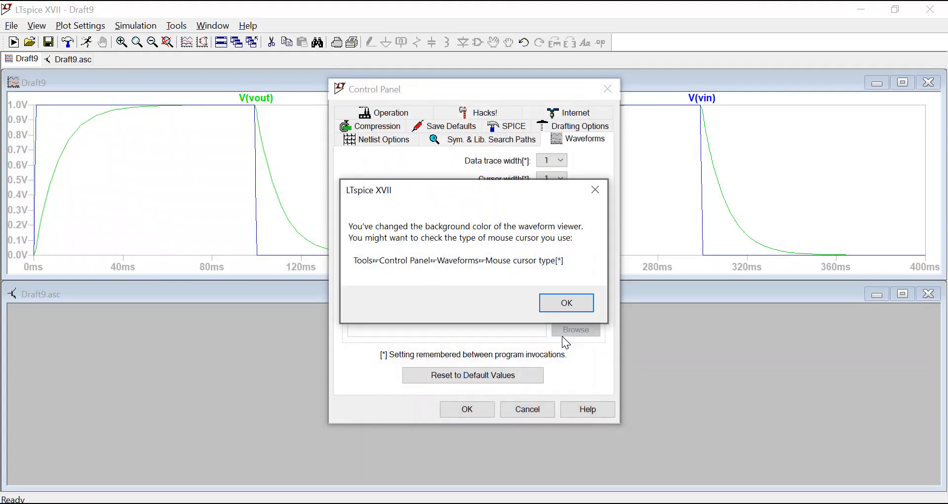
pyautogui.click(566, 311)
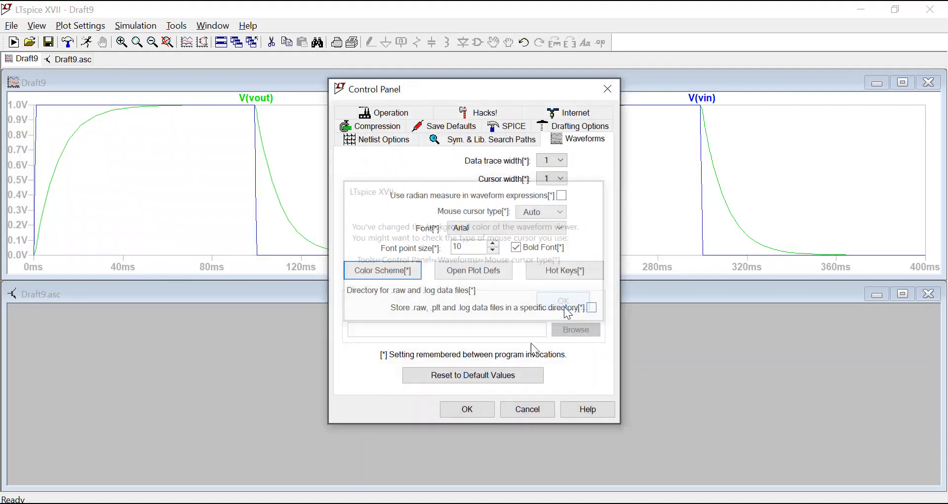
pyautogui.click(466, 409)
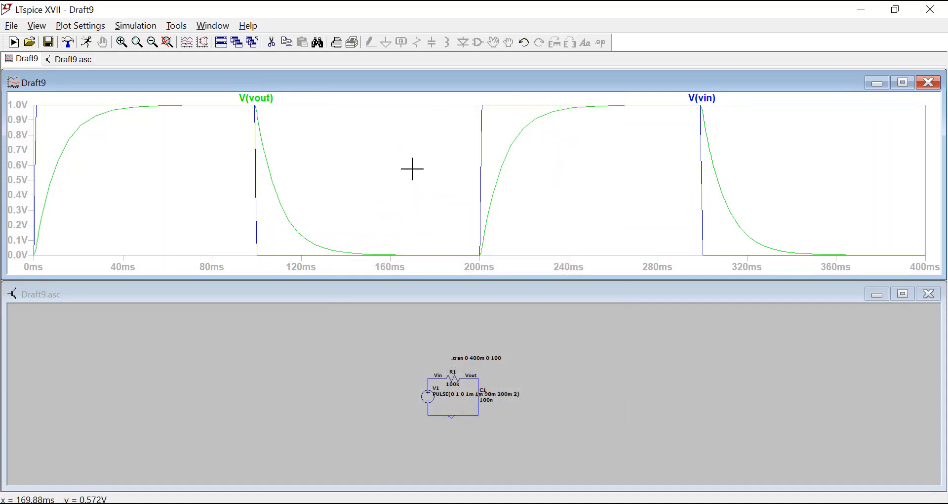
# - Close the waveform plot, and switch V1's function to SINE with a frequency of 1k
pyautogui.click(931, 84)
pyautogui.click(904, 277)
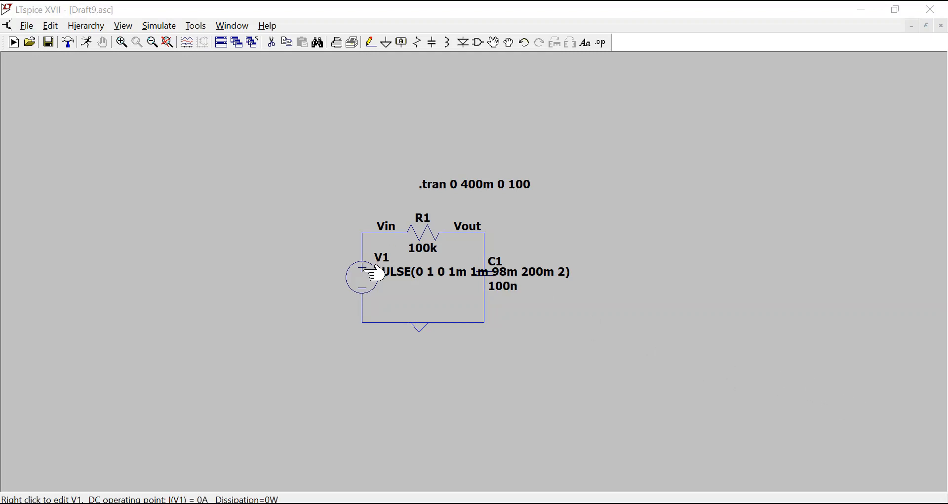
pyautogui.rightClick(375, 273)
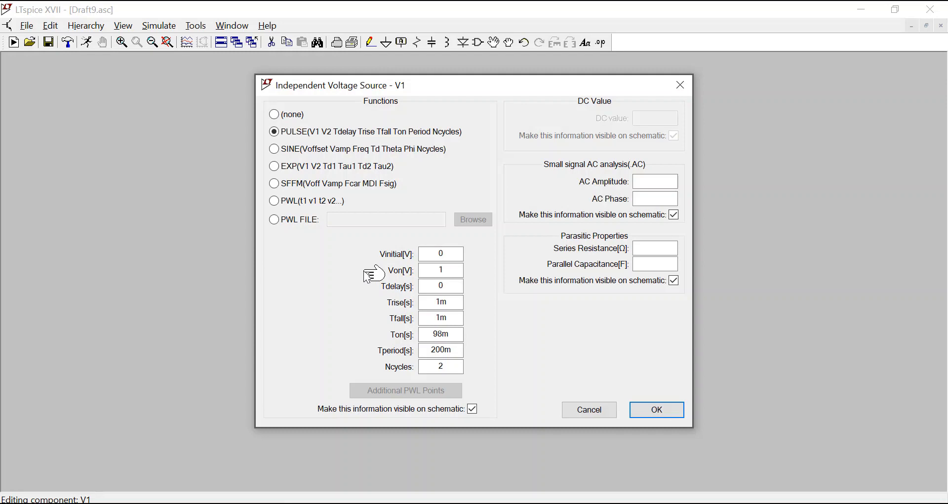
pyautogui.click(281, 152)
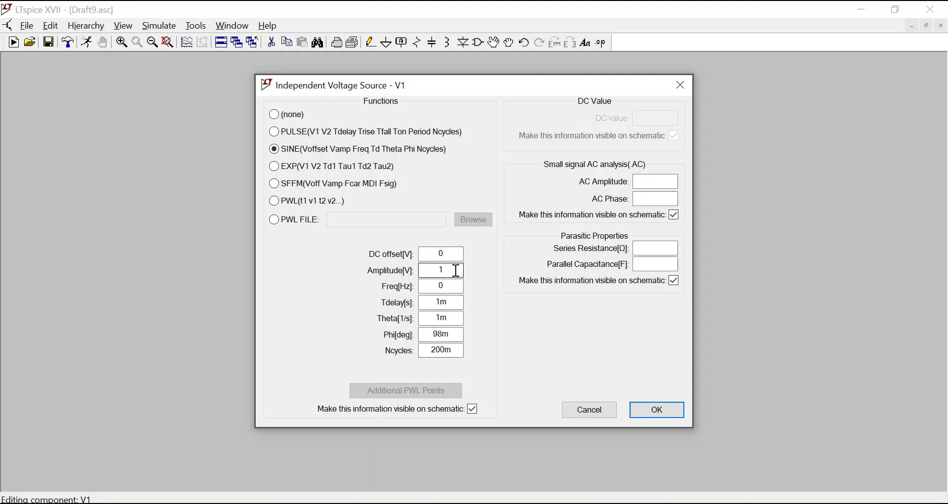
pyautogui.moveTo(446, 288); pyautogui.dragTo(432, 287)
pyautogui.write('1k')
# - Set V1's Tdelay, Theta and Phi to 0 and Ncycles to 400, and apply the sine settings
pyautogui.click(449, 303)
pyautogui.moveTo(449, 302); pyautogui.dragTo(388, 302)
pyautogui.write('0')
pyautogui.click(454, 318)
pyautogui.moveTo(455, 318); pyautogui.dragTo(434, 319)
pyautogui.write('0')
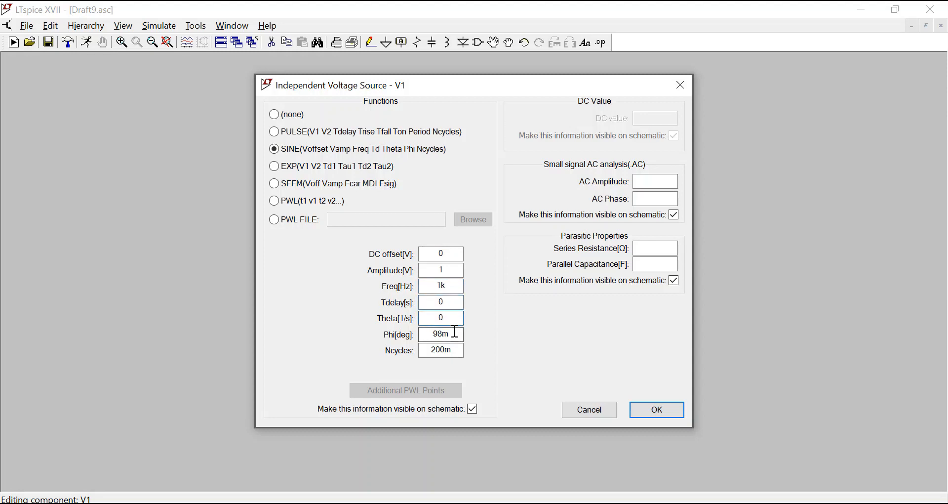
pyautogui.moveTo(431, 334); pyautogui.dragTo(474, 341)
pyautogui.write('0')
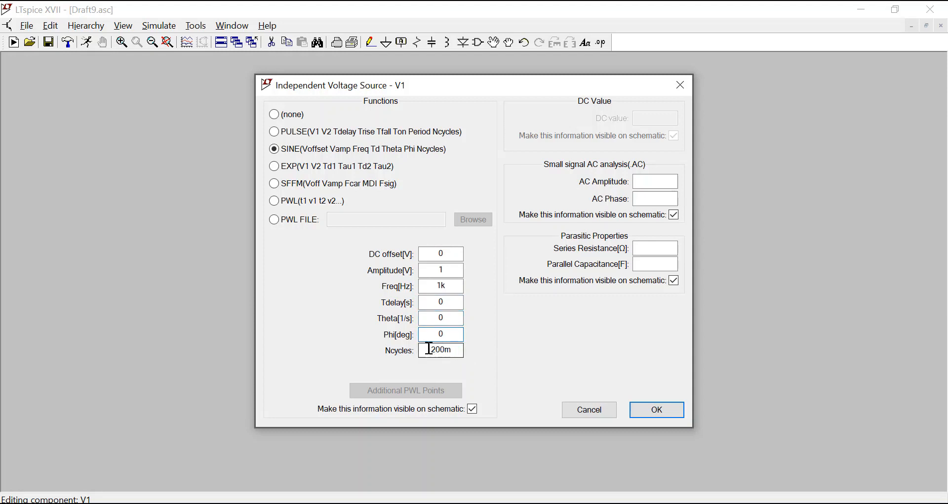
pyautogui.moveTo(451, 352); pyautogui.dragTo(384, 359)
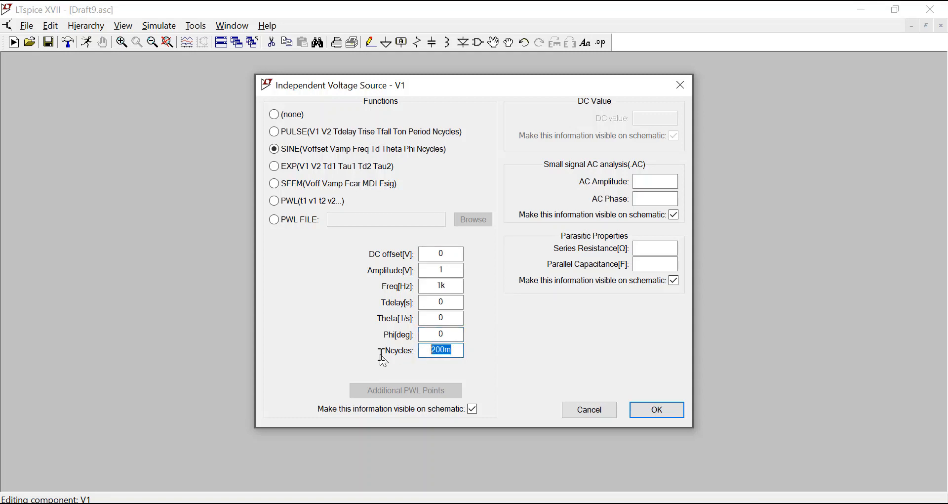
pyautogui.write('400')
pyautogui.click(644, 412)
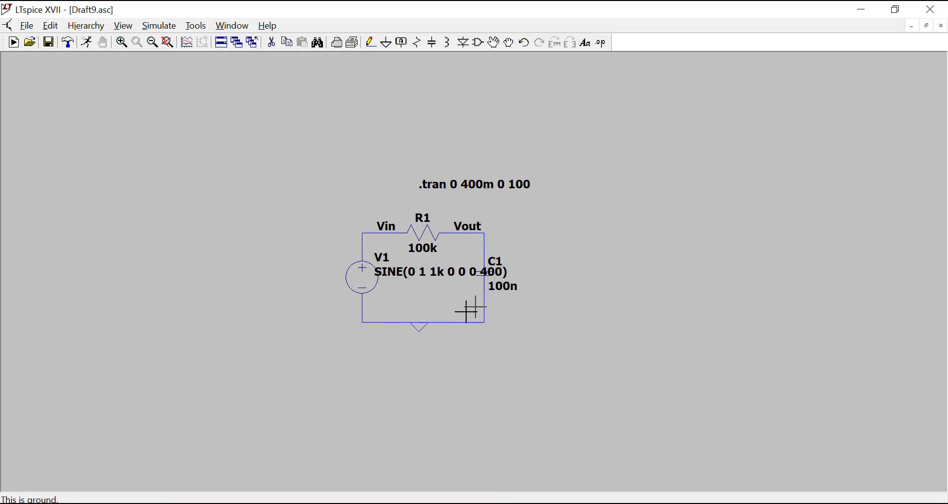
# - Run the transient simulation with the sine source and plot the voltage at Vout
pyautogui.click(84, 42)
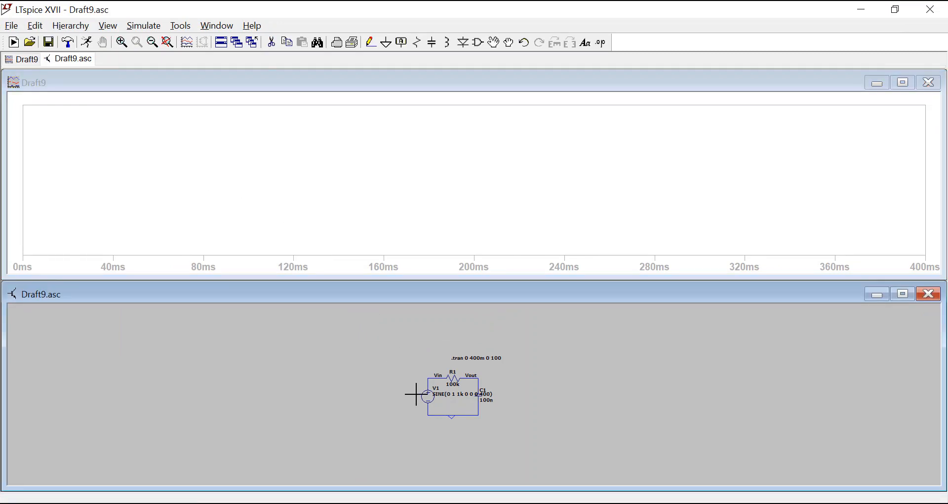
pyautogui.click(484, 373)
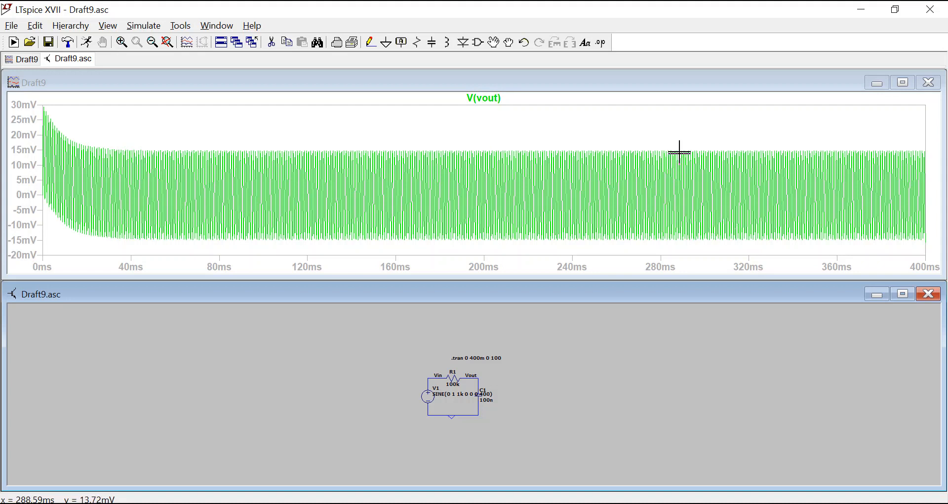
# - Measure a positive peak of V(vout) at about 269.5 ms with a cursor, within the 252 to 288 ms section
pyautogui.moveTo(676, 143); pyautogui.dragTo(604, 253)
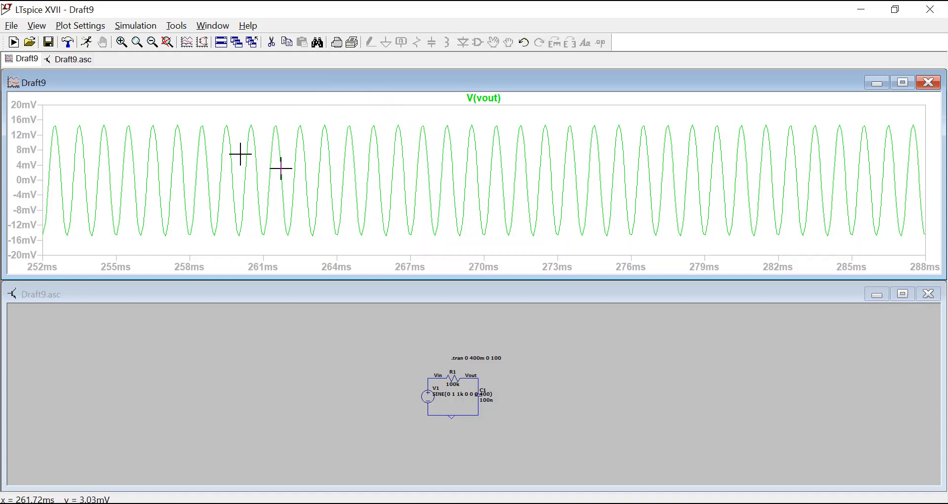
pyautogui.click(494, 102)
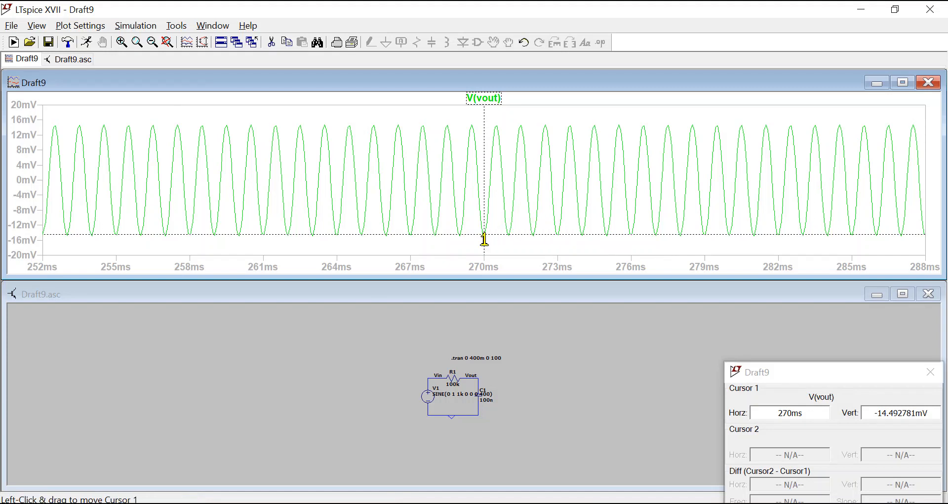
pyautogui.moveTo(484, 239); pyautogui.dragTo(471, 239)
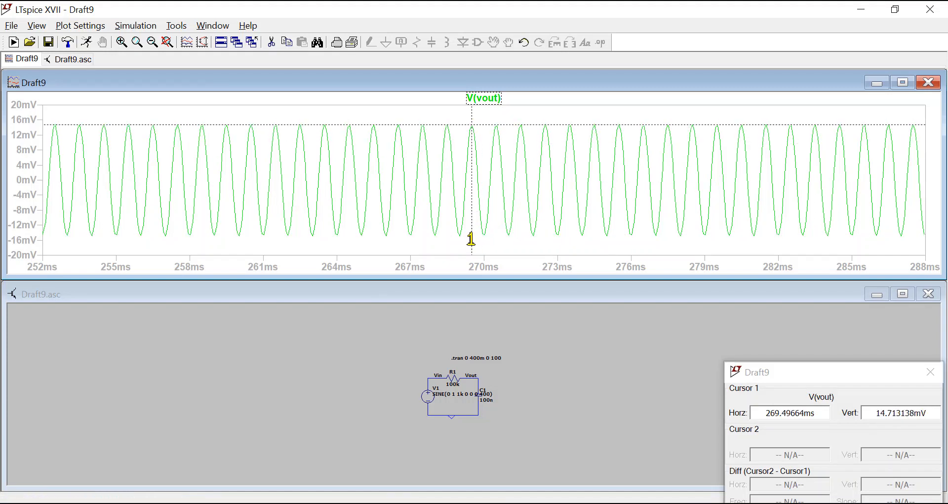
# - Close the cursor readout and the waveform plot, and maximize the schematic
pyautogui.moveTo(800, 373); pyautogui.dragTo(691, 330)
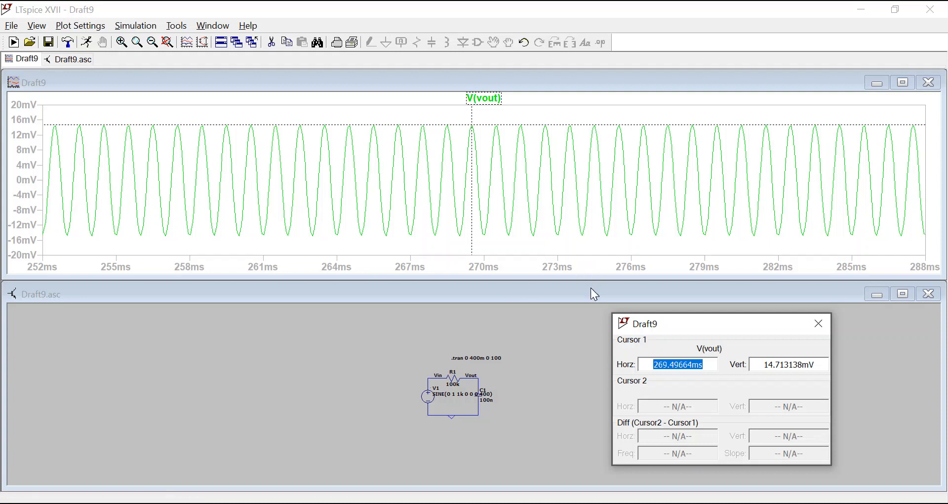
pyautogui.click(822, 320)
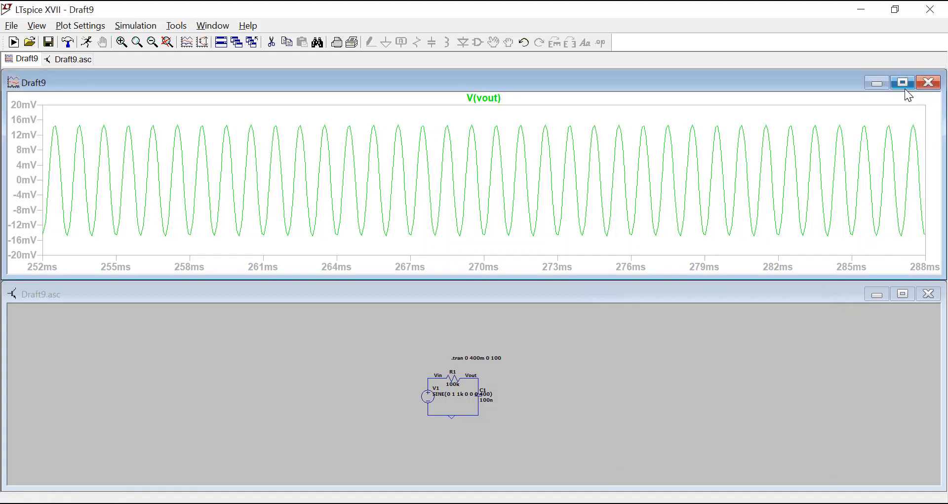
pyautogui.click(929, 82)
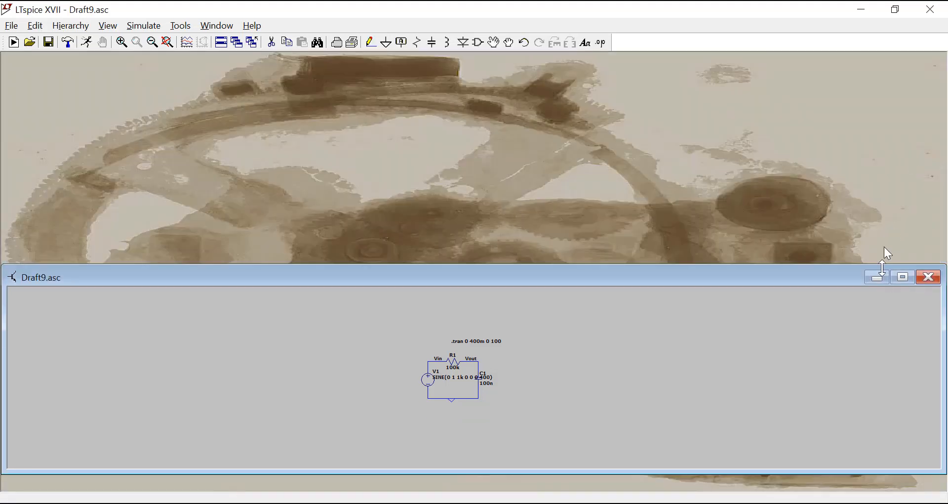
pyautogui.click(905, 278)
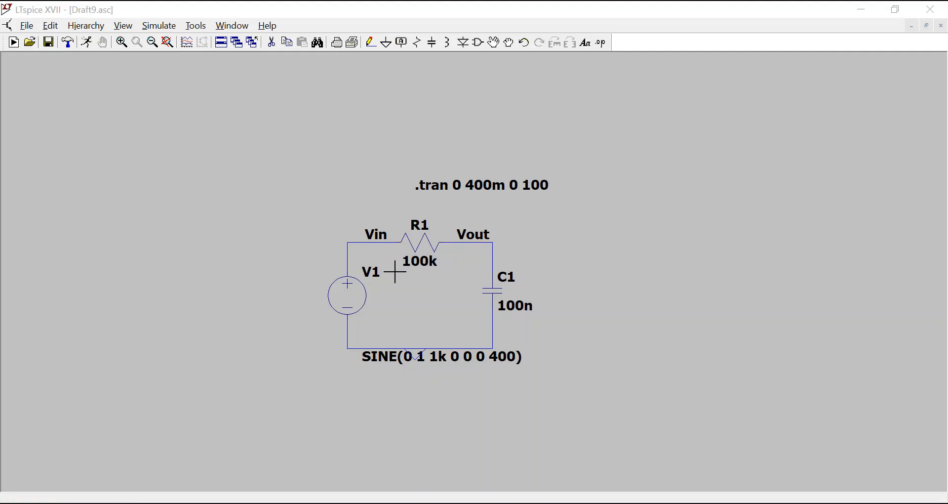
# - Set V1's function to (none) and give it a small-signal AC amplitude of 1
pyautogui.rightClick(357, 299)
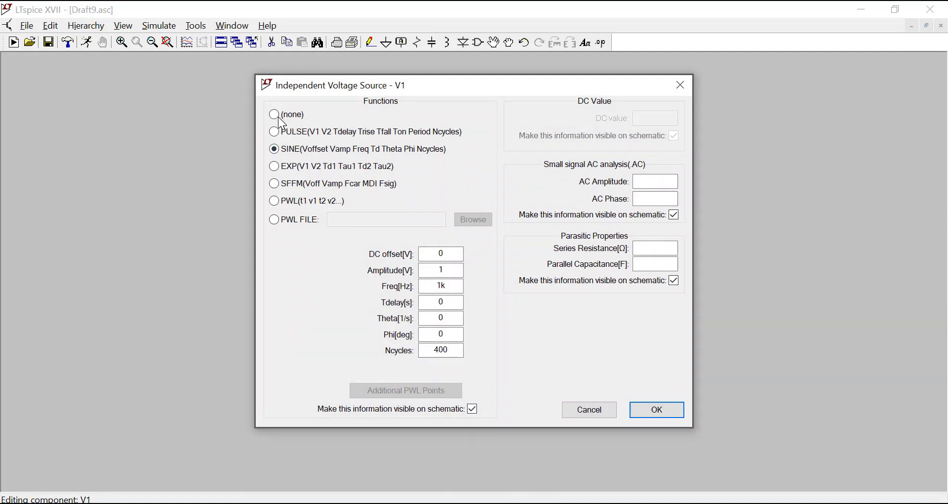
pyautogui.click(276, 117)
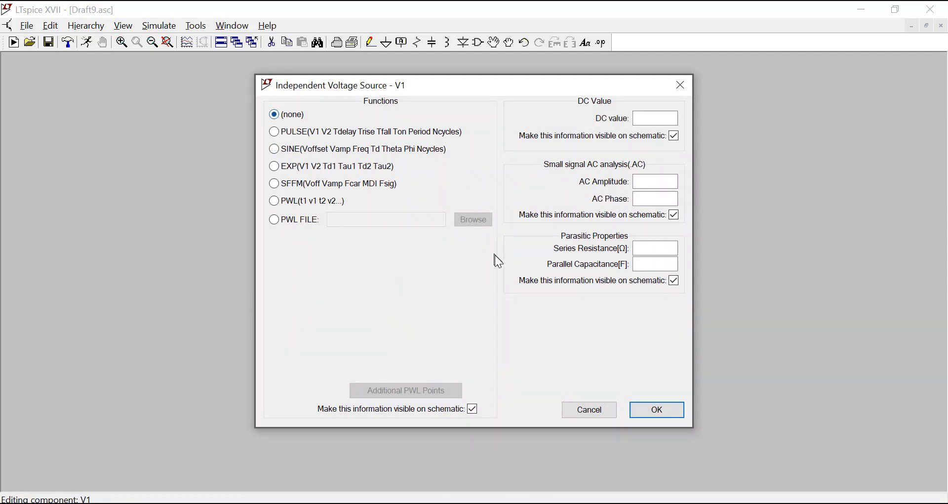
pyautogui.click(670, 185)
pyautogui.write('1')
pyautogui.click(649, 413)
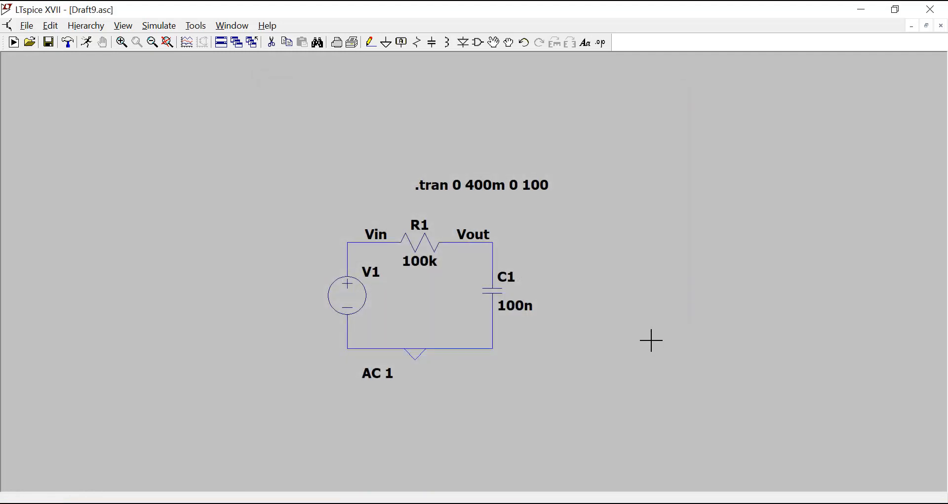
# - Replace the transient command with an AC analysis using a decade sweep, 100 points per decade and a stop frequency of 1meg
pyautogui.rightClick(501, 185)
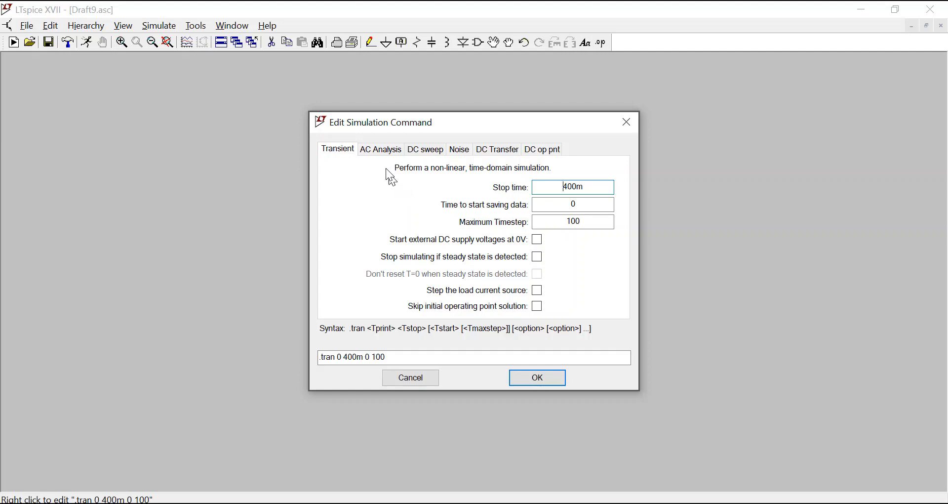
pyautogui.click(383, 150)
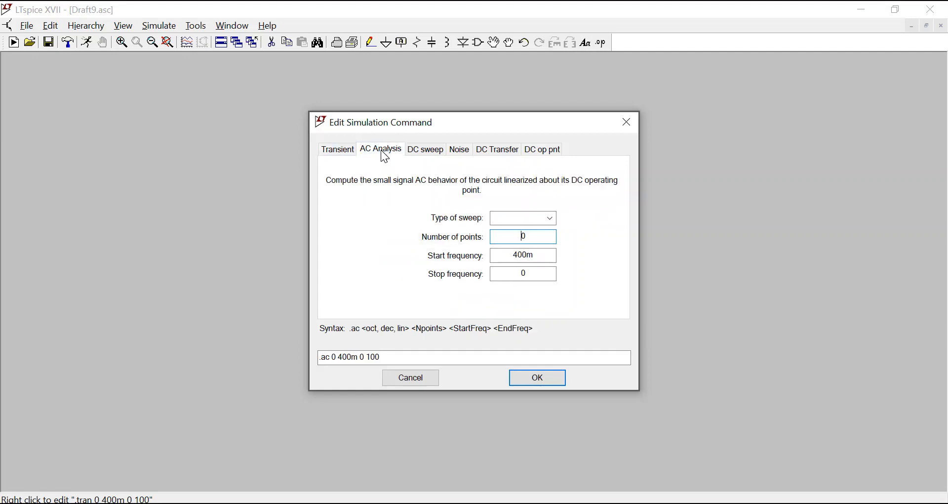
pyautogui.click(551, 219)
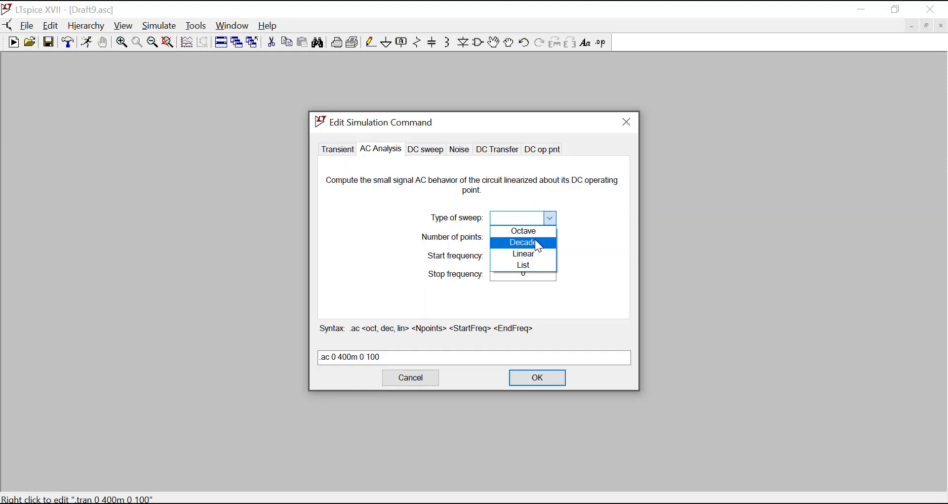
pyautogui.click(535, 240)
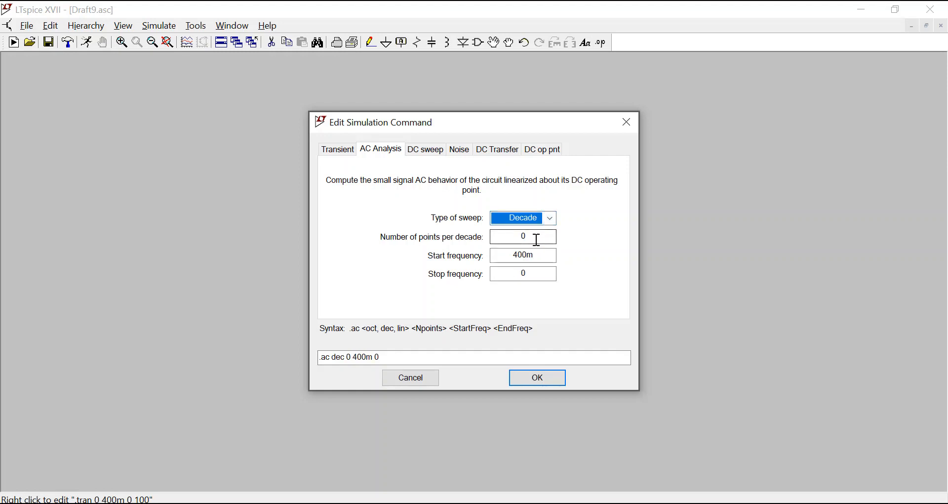
pyautogui.click(537, 239)
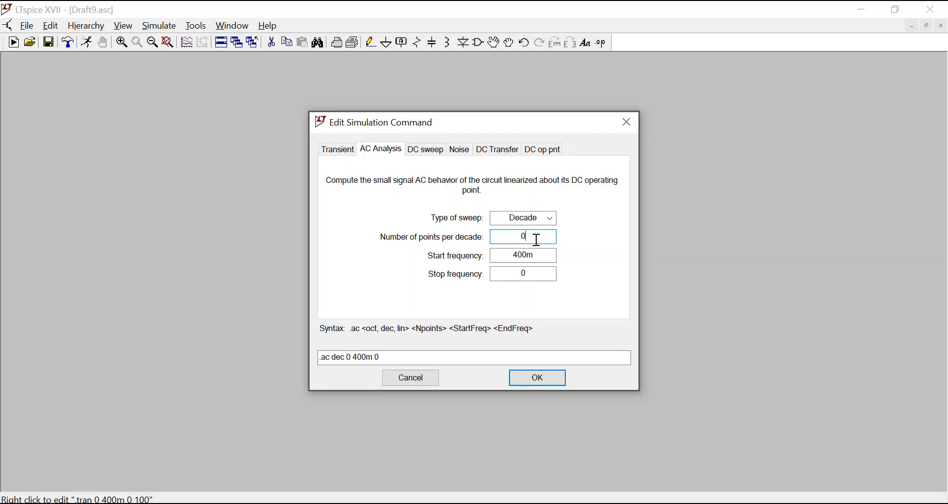
pyautogui.moveTo(537, 240); pyautogui.dragTo(512, 237)
pyautogui.write('100')
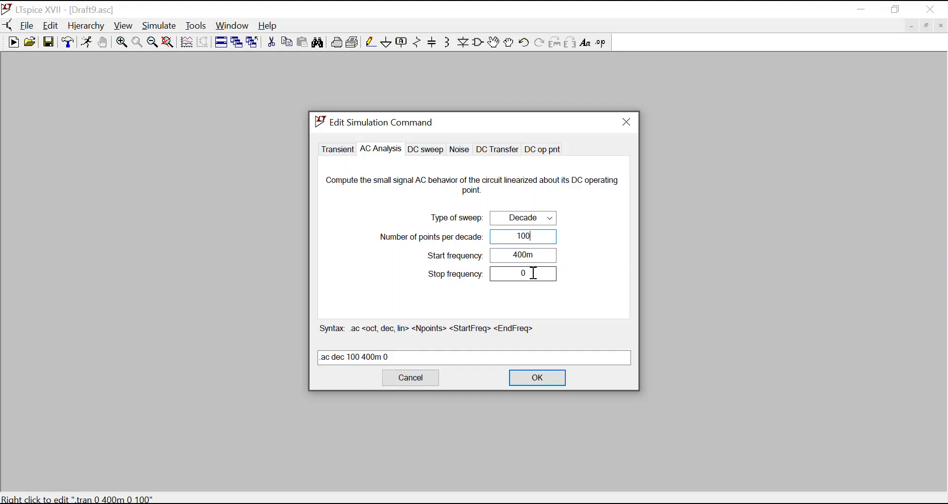
pyautogui.moveTo(534, 273); pyautogui.dragTo(513, 273)
pyautogui.write('1meg')
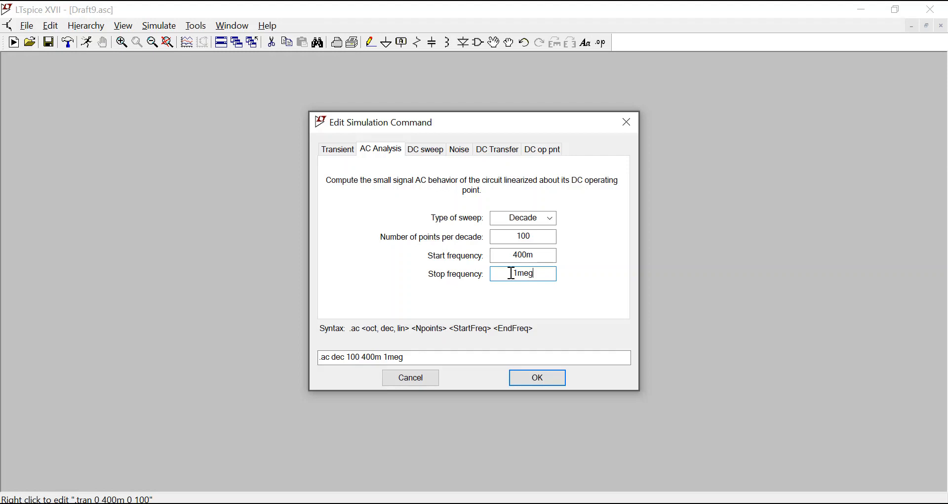
pyautogui.click(523, 375)
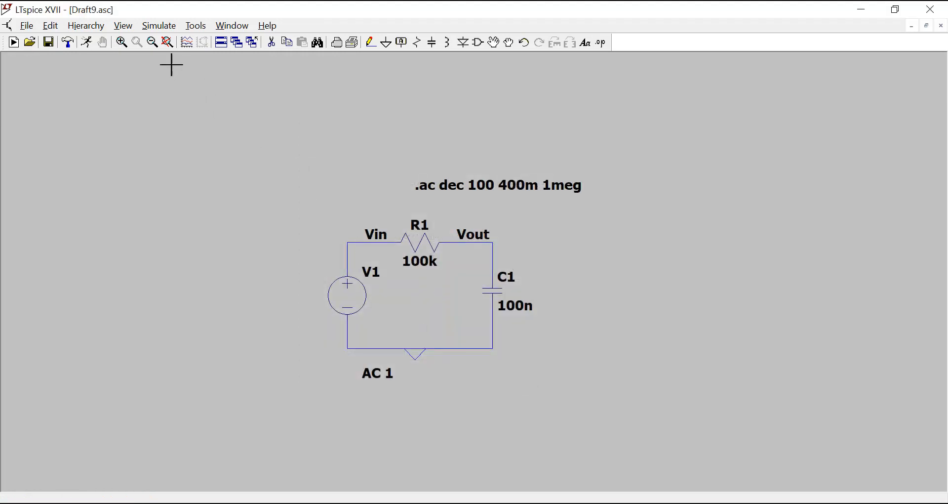
# - Run the AC analysis and plot the frequency response at Vout
pyautogui.click(85, 43)
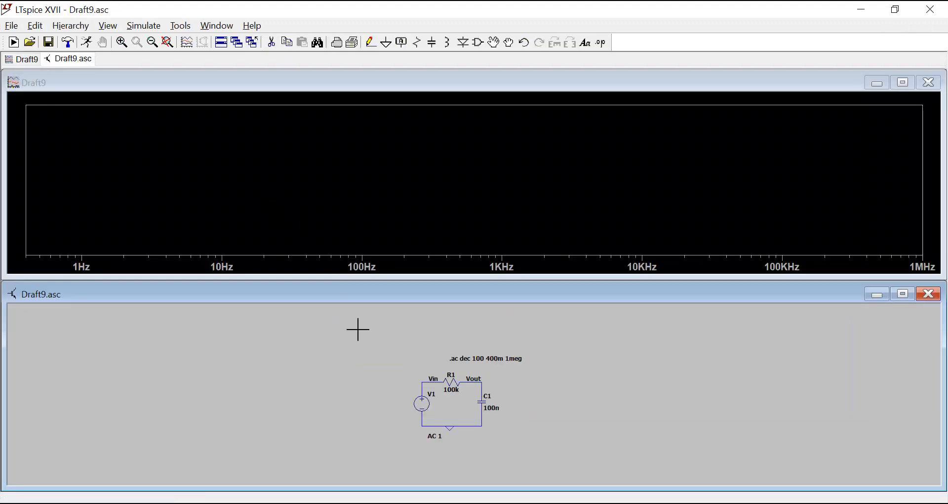
pyautogui.click(482, 382)
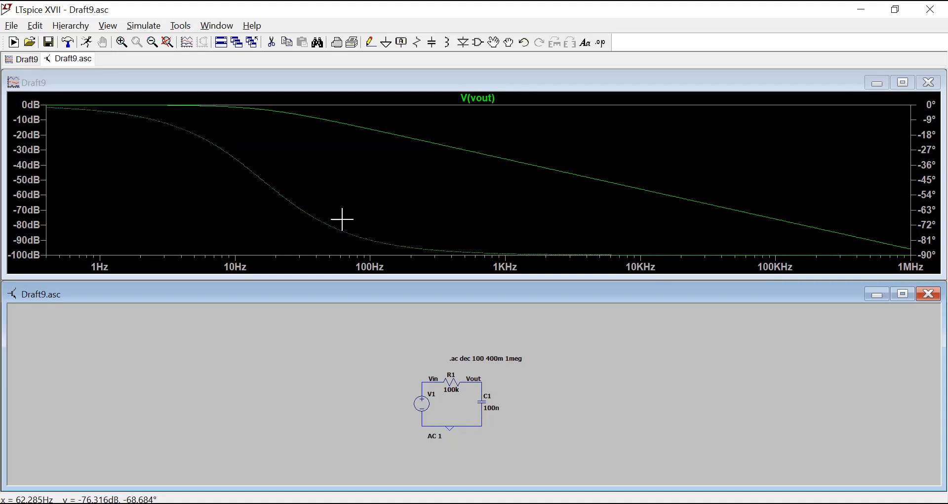
# - Measure the -3 dB point of V(vout) with a cursor placed at about 16.2 Hz
pyautogui.click(486, 100)
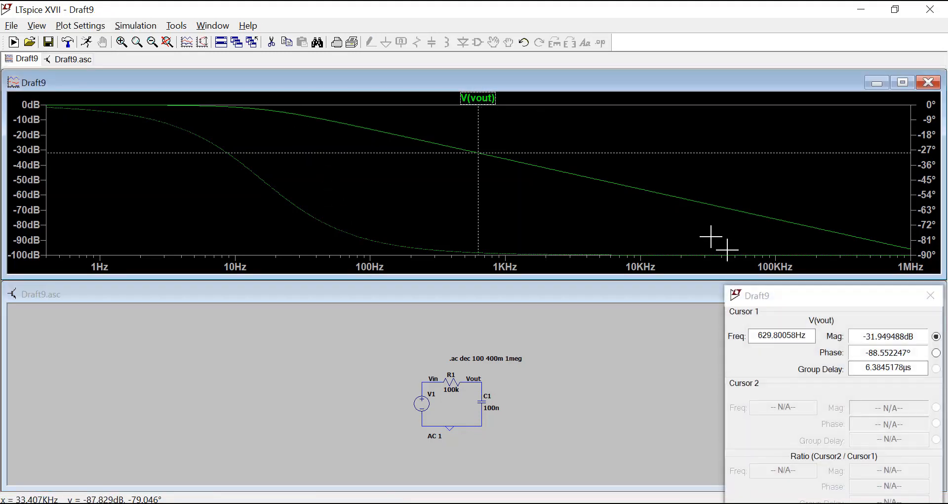
pyautogui.moveTo(774, 295); pyautogui.dragTo(628, 270)
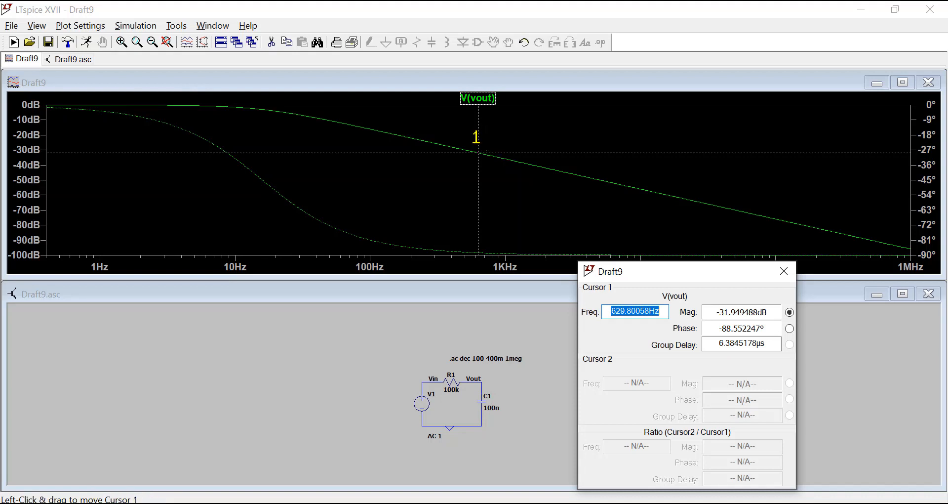
pyautogui.moveTo(476, 136); pyautogui.dragTo(264, 132)
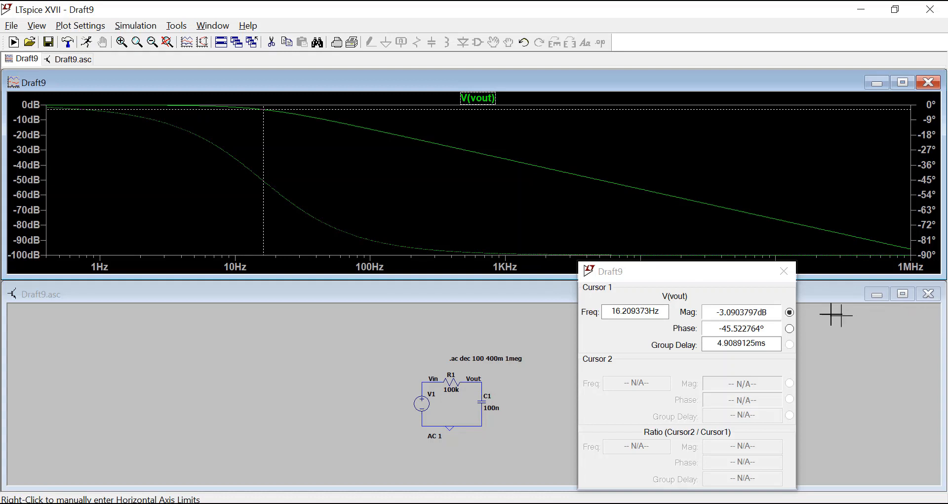
# - Close the cursor readout and the frequency response plot, and maximize the RC schematic
pyautogui.click(792, 276)
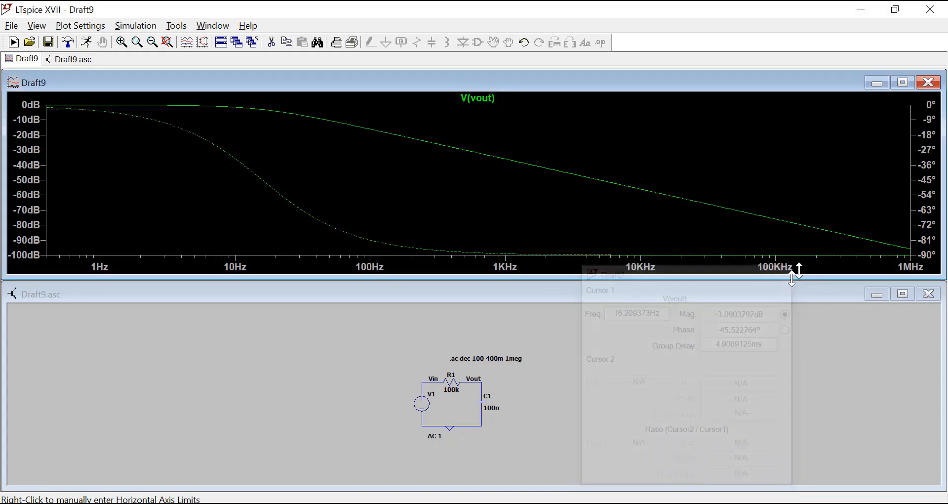
pyautogui.click(929, 82)
pyautogui.click(902, 277)
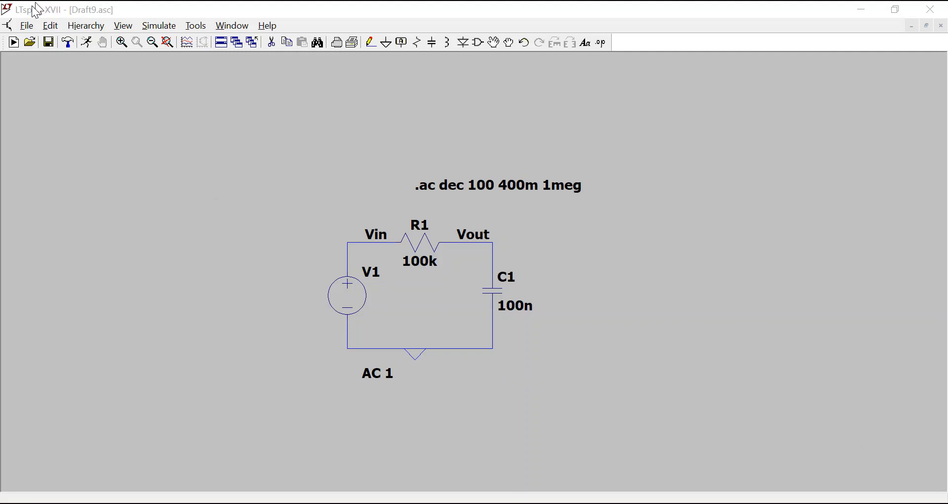
# - Create a new schematic and look through the OpAmps folder of the component library without placing a part
pyautogui.click(27, 26)
pyautogui.click(44, 40)
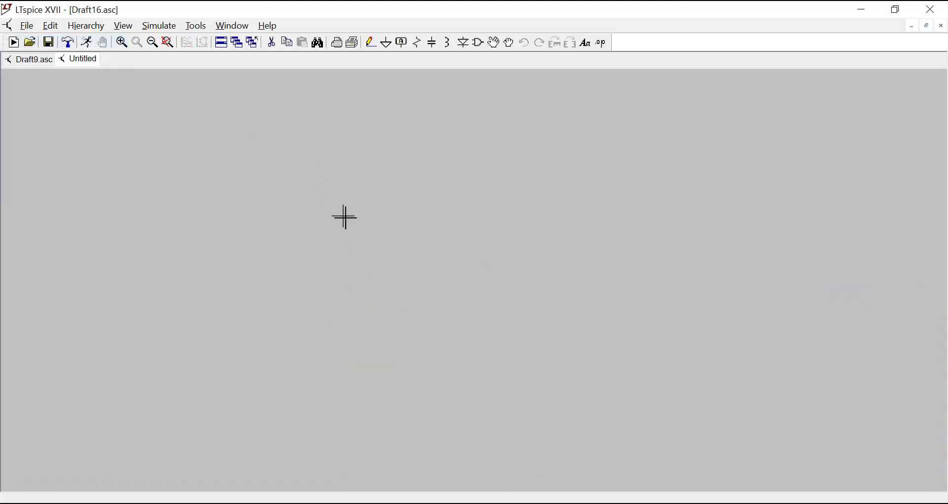
pyautogui.click(481, 46)
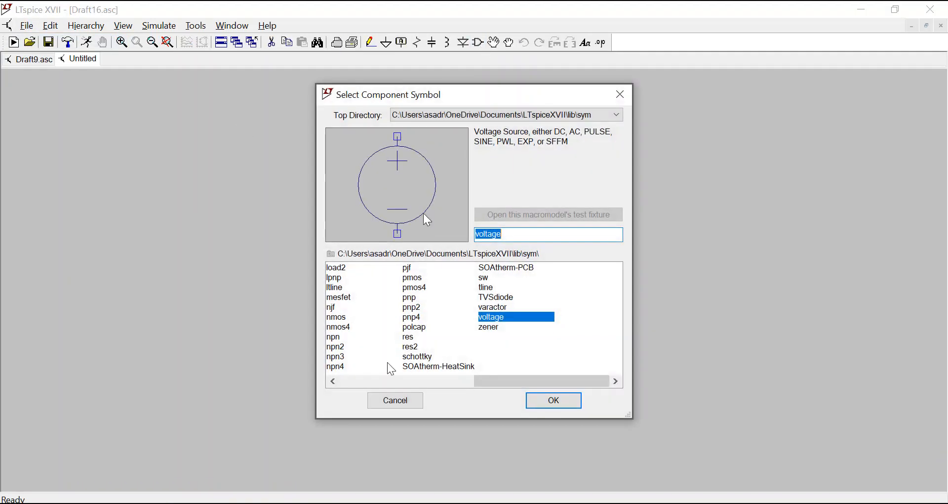
pyautogui.moveTo(486, 385); pyautogui.dragTo(339, 383)
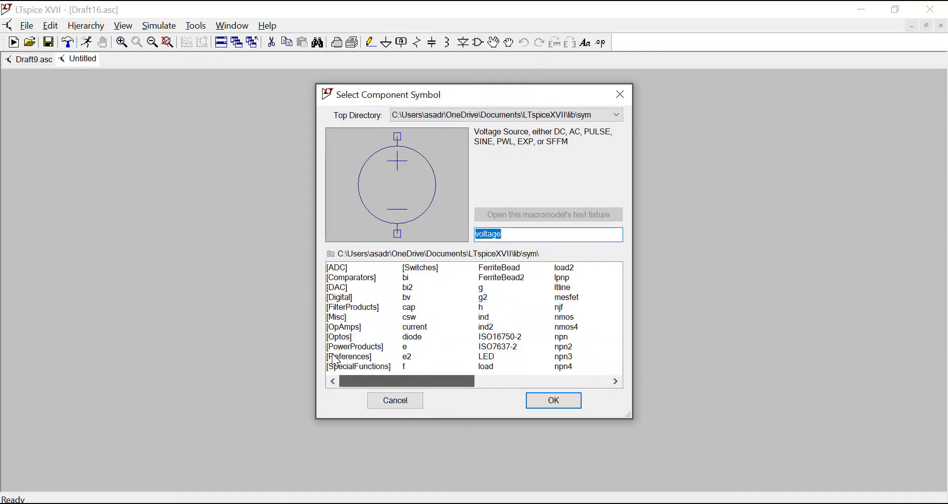
pyautogui.doubleClick(339, 328)
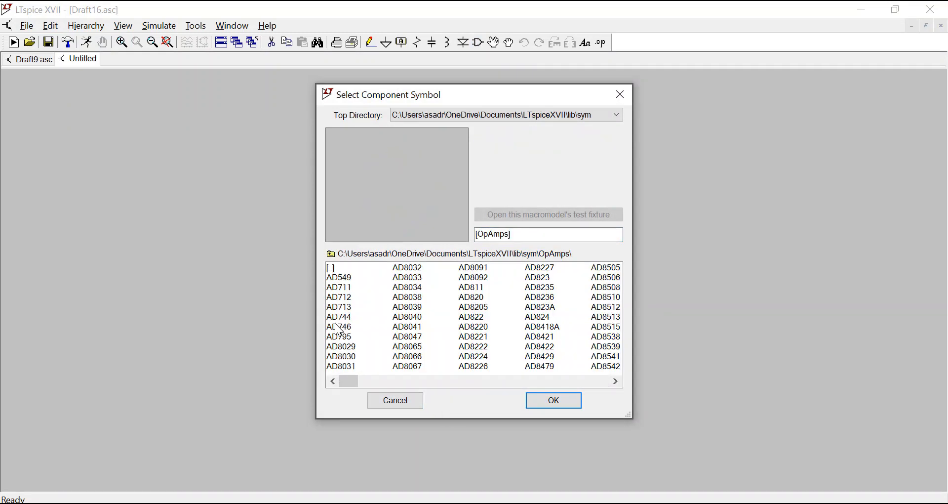
pyautogui.moveTo(348, 383); pyautogui.dragTo(576, 380)
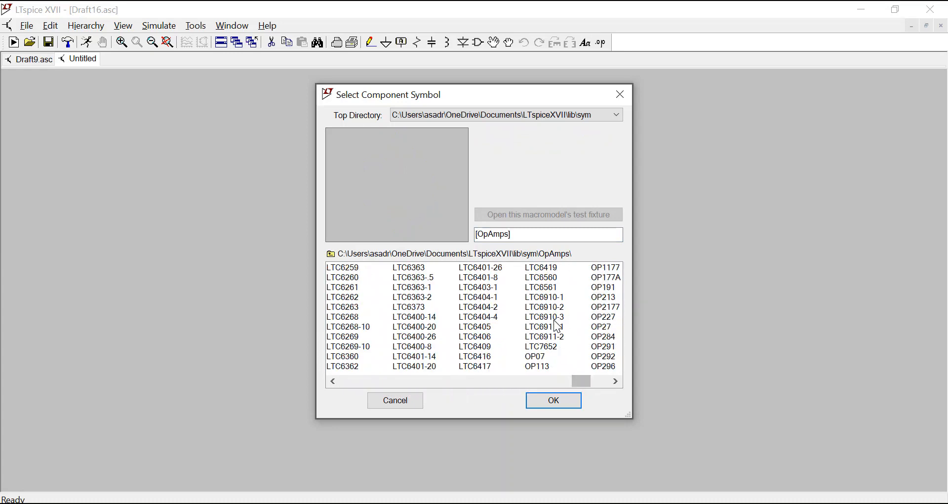
pyautogui.click(627, 94)
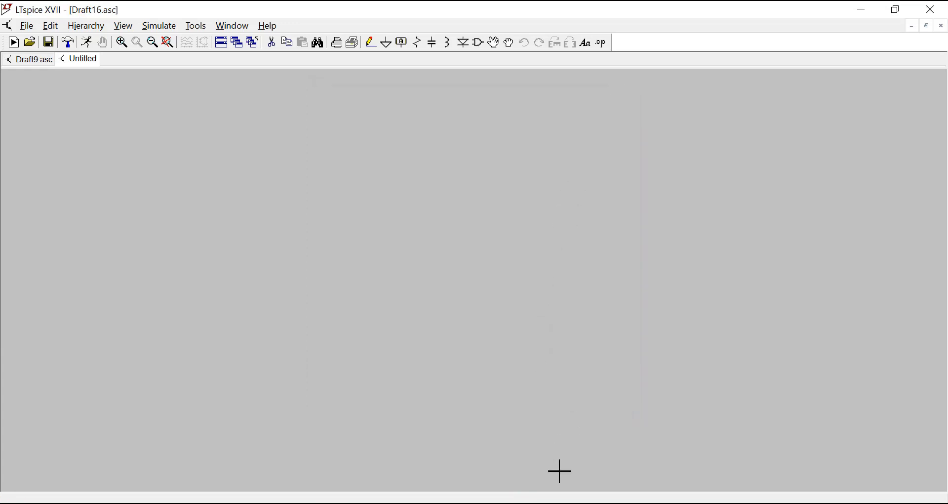
# - Switch to Chrome and download the LM741 PSPICE model SNOM211.ZIP from the TI product page
pyautogui.hotkey('alt', 'Tab')
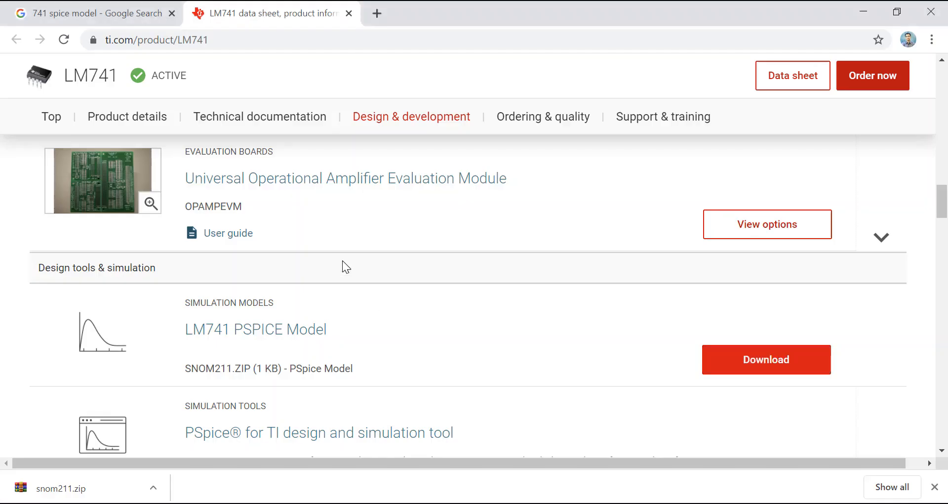
pyautogui.click(110, 6)
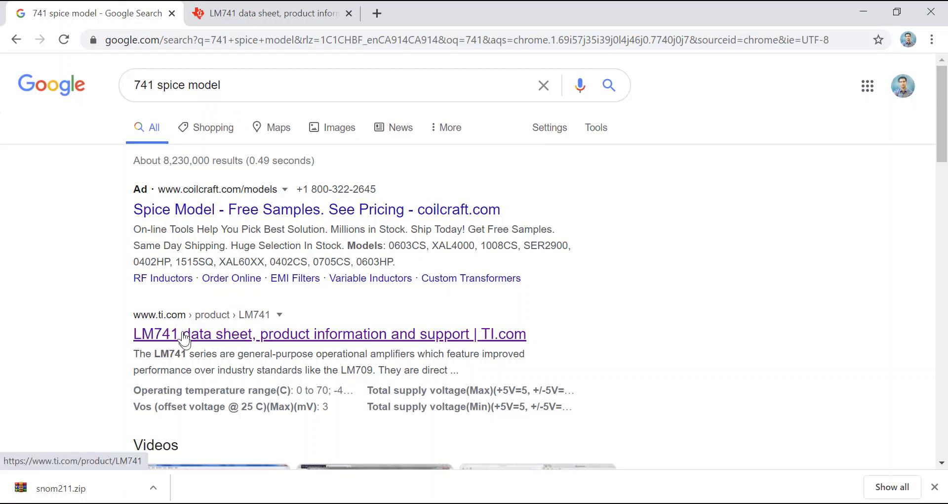
pyautogui.click(272, 18)
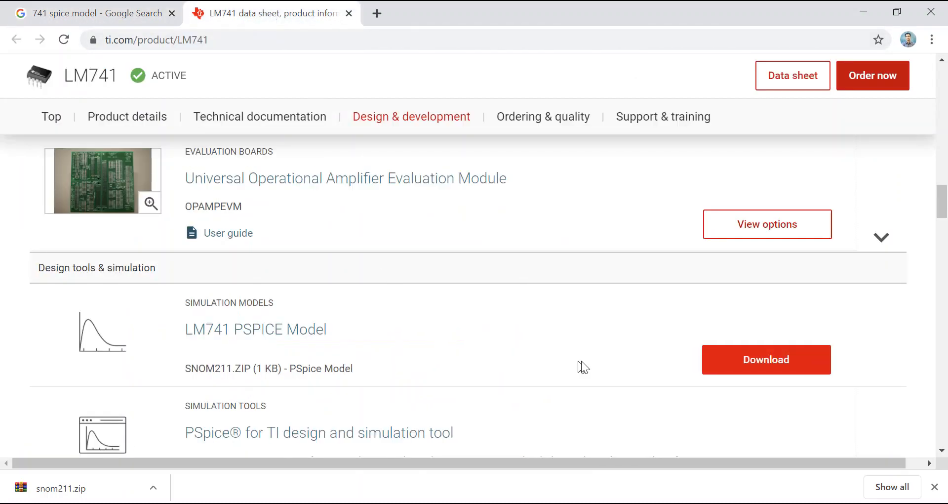
pyautogui.click(733, 368)
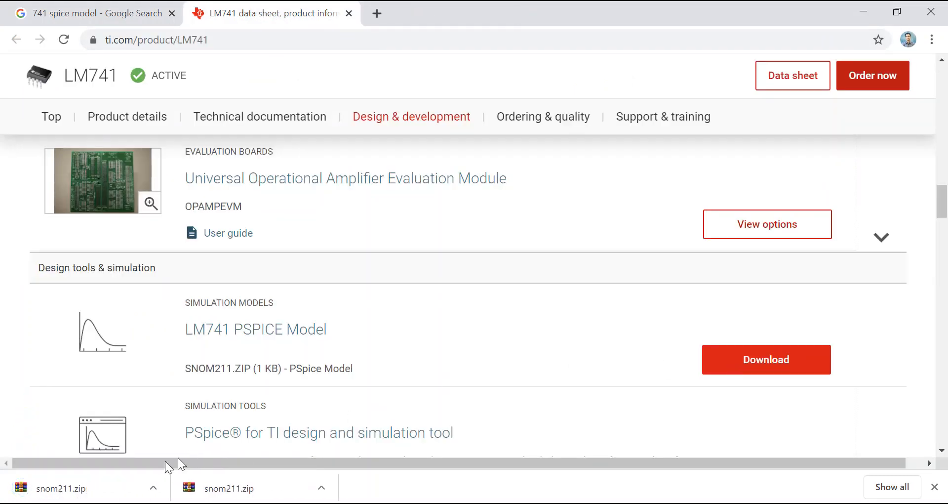
# - Show the downloaded snom211.zip in its folder and extract the archive into Downloads
pyautogui.click(153, 488)
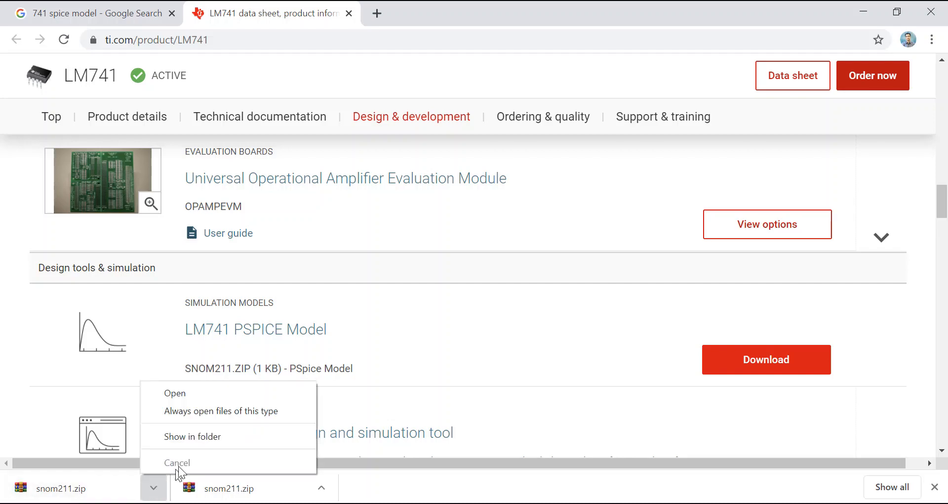
pyautogui.click(194, 441)
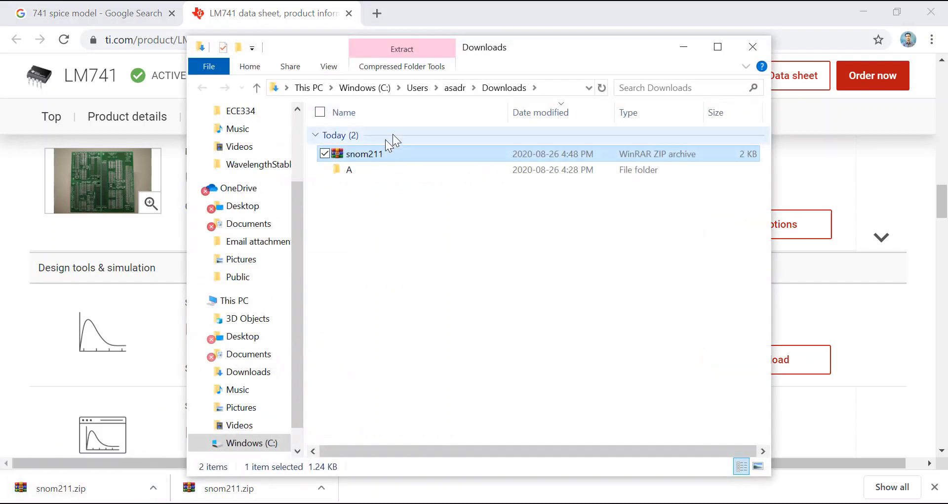
pyautogui.rightClick(365, 156)
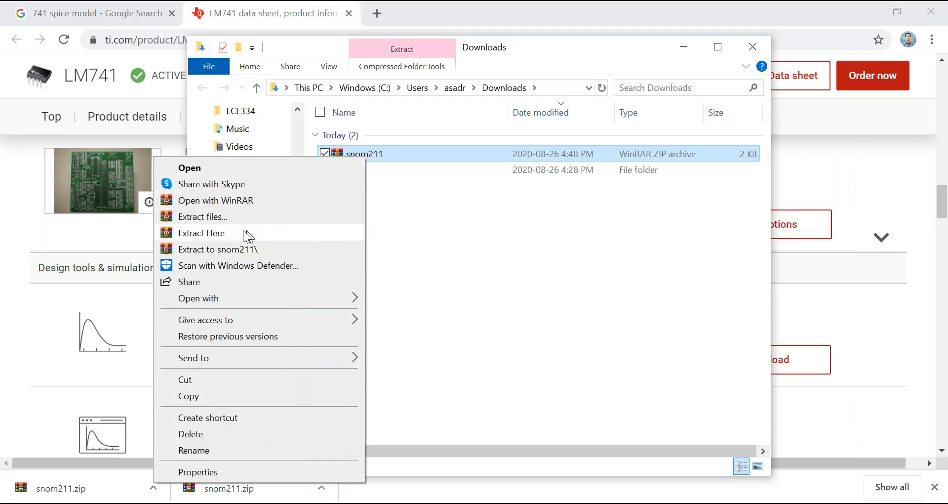
pyautogui.click(227, 233)
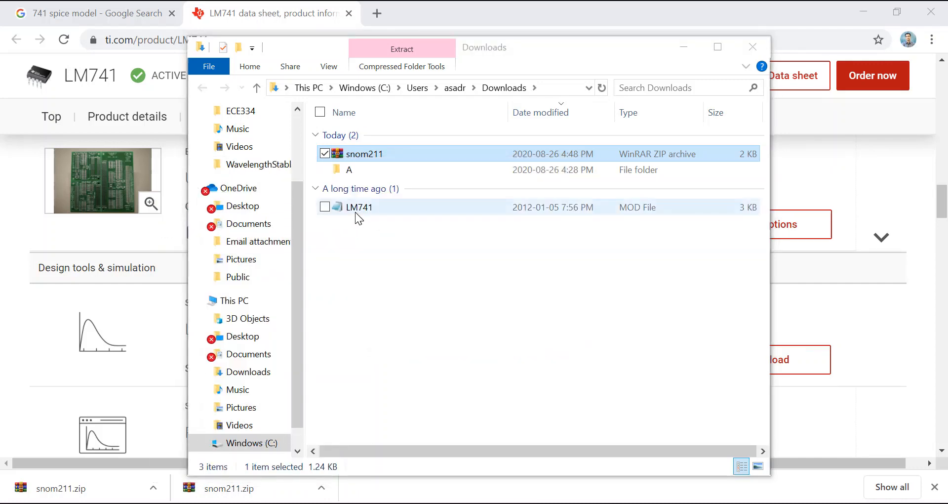
# - Open the extracted LM741 model file, examine its .SUBCKT name, pin connections and netlist, and close it
pyautogui.doubleClick(355, 212)
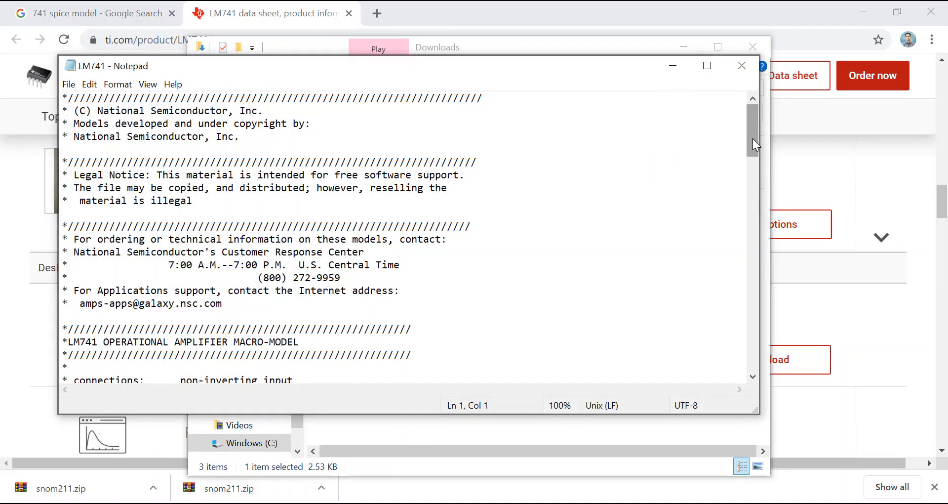
pyautogui.scroll(-2, 753, 142)
pyautogui.scroll(2, 753, 145)
pyautogui.moveTo(757, 132); pyautogui.dragTo(750, 188)
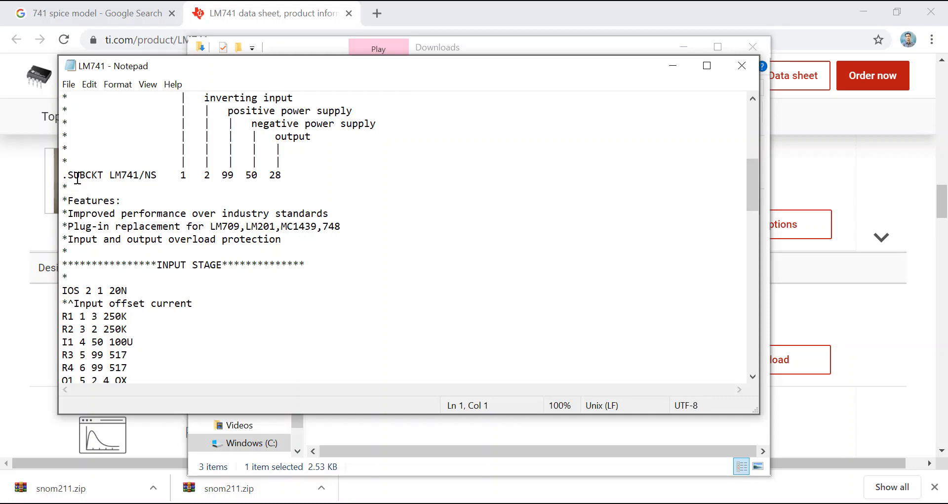
pyautogui.click(110, 175)
pyautogui.moveTo(112, 175); pyautogui.dragTo(158, 176)
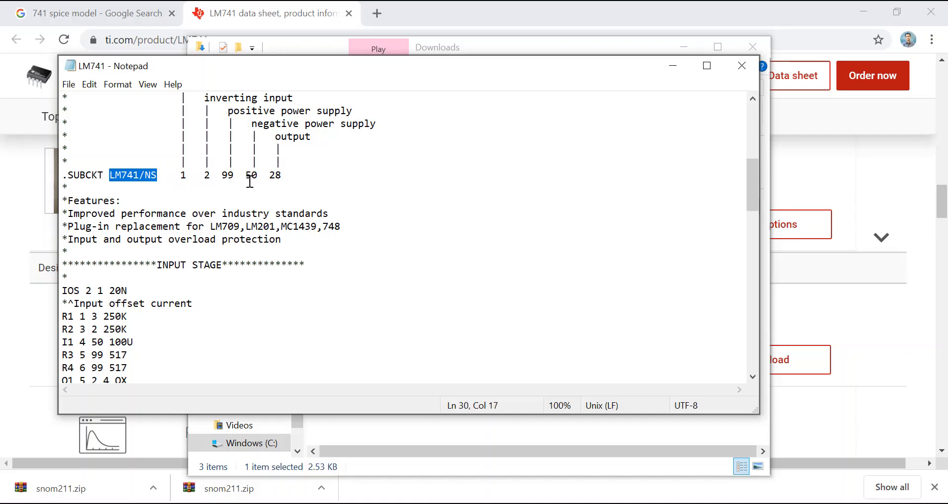
pyautogui.moveTo(753, 203); pyautogui.dragTo(748, 232)
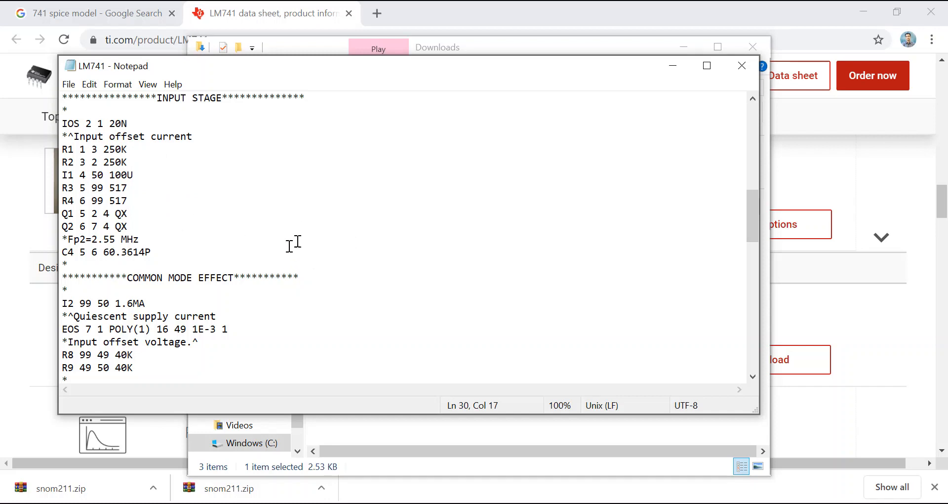
pyautogui.moveTo(754, 217); pyautogui.dragTo(724, 352)
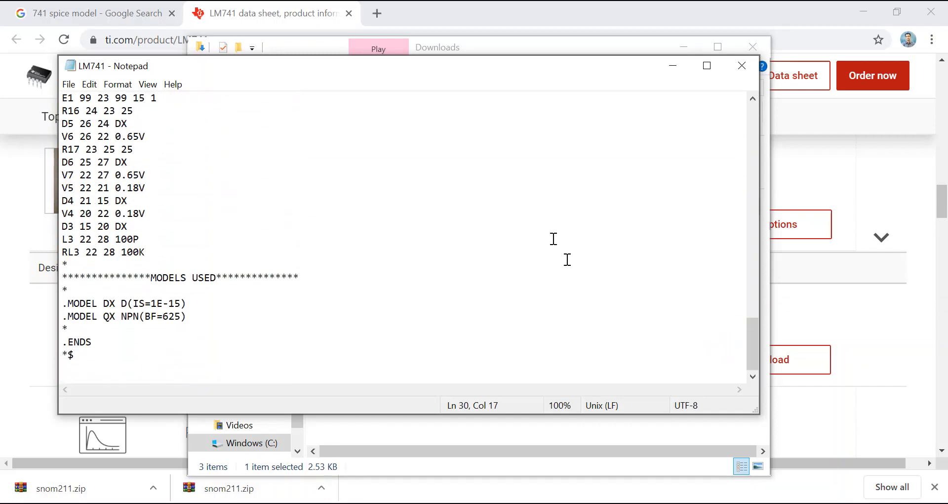
pyautogui.click(741, 65)
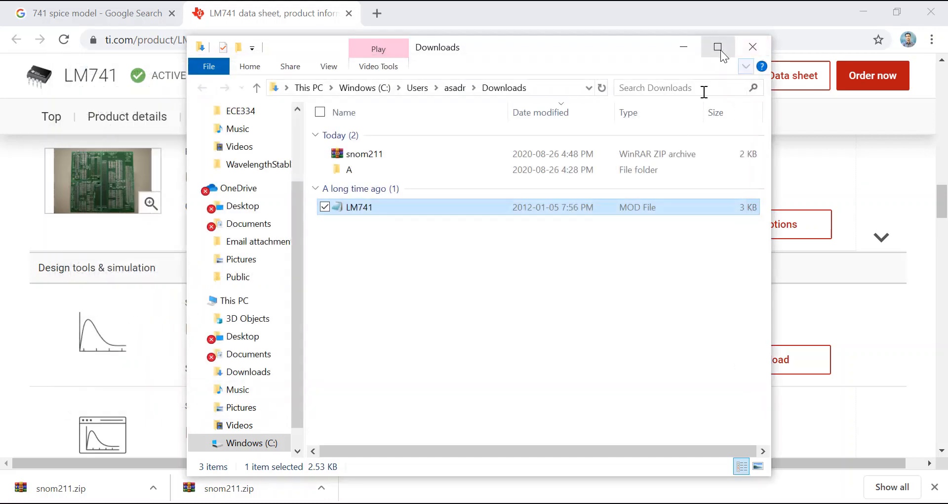
# - Switch to LTspice and place one opamp2 symbol from the OpAmps folder in the new schematic
pyautogui.click(514, 502)
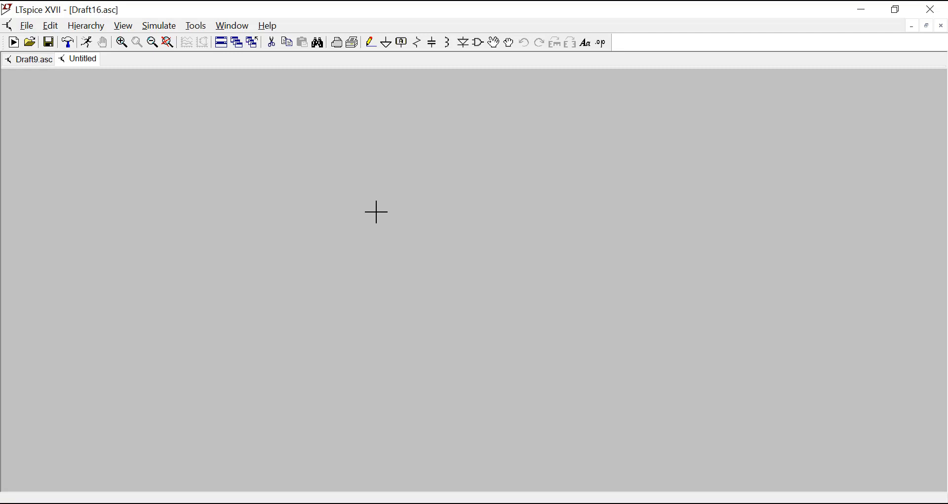
pyautogui.press('c')
pyautogui.click(473, 47)
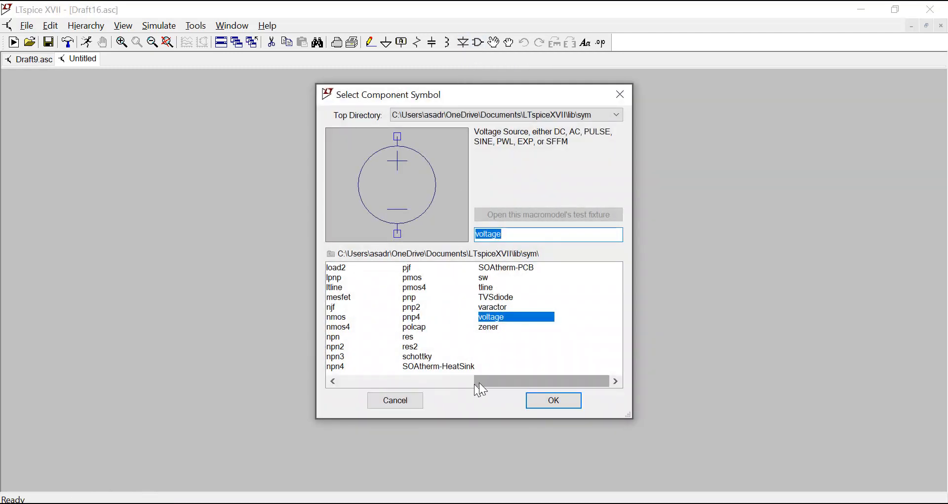
pyautogui.moveTo(479, 382); pyautogui.dragTo(341, 372)
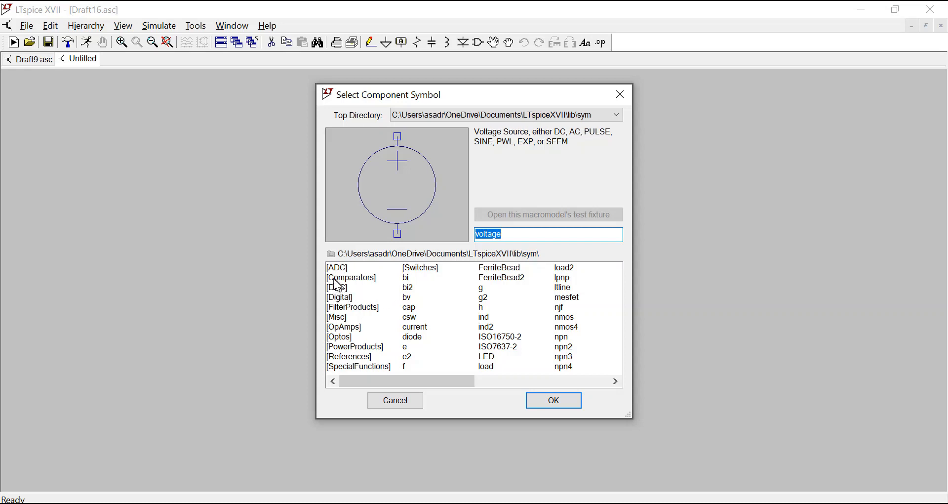
pyautogui.doubleClick(348, 328)
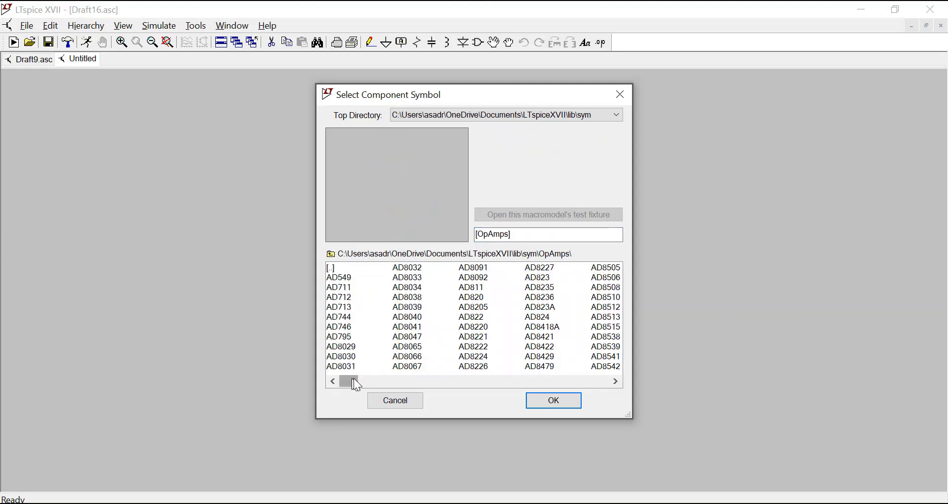
pyautogui.moveTo(358, 382); pyautogui.dragTo(600, 375)
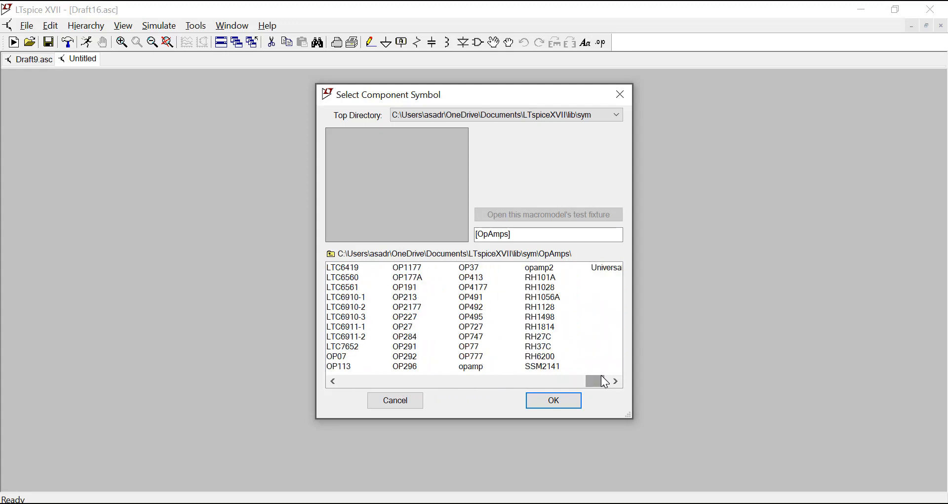
pyautogui.click(534, 273)
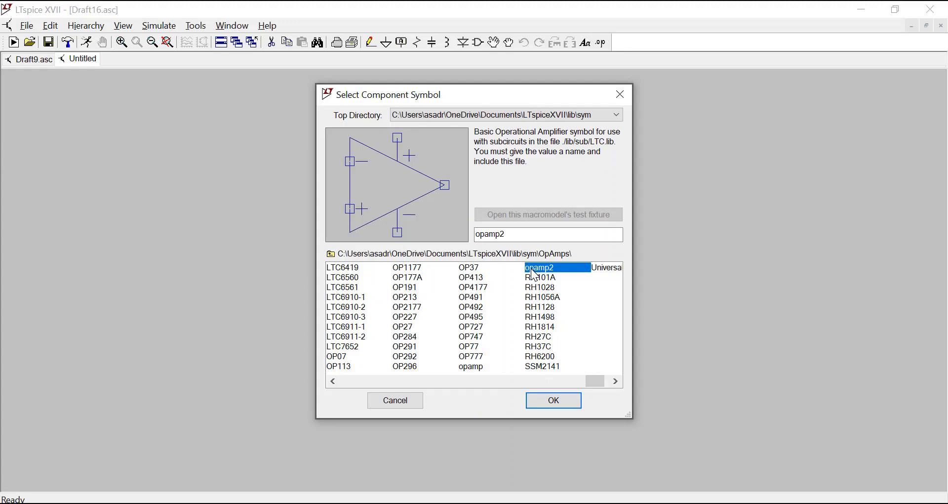
pyautogui.click(539, 404)
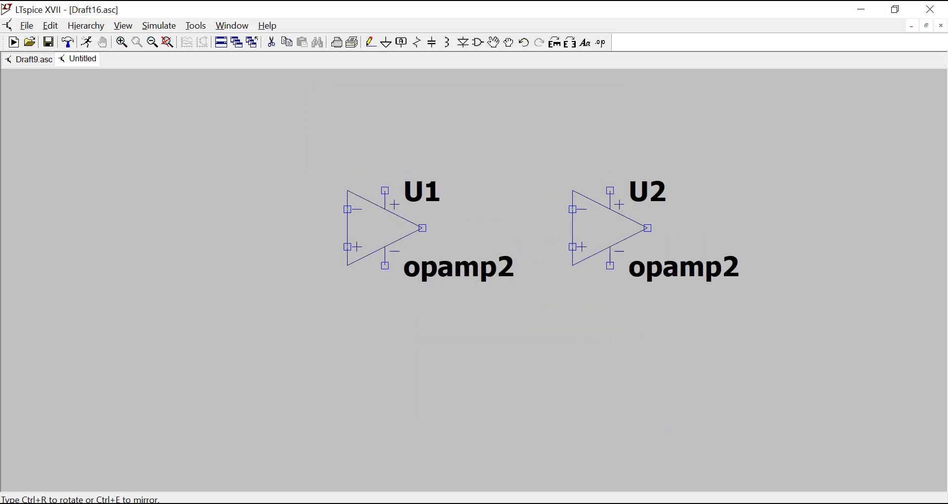
pyautogui.press('Escape')
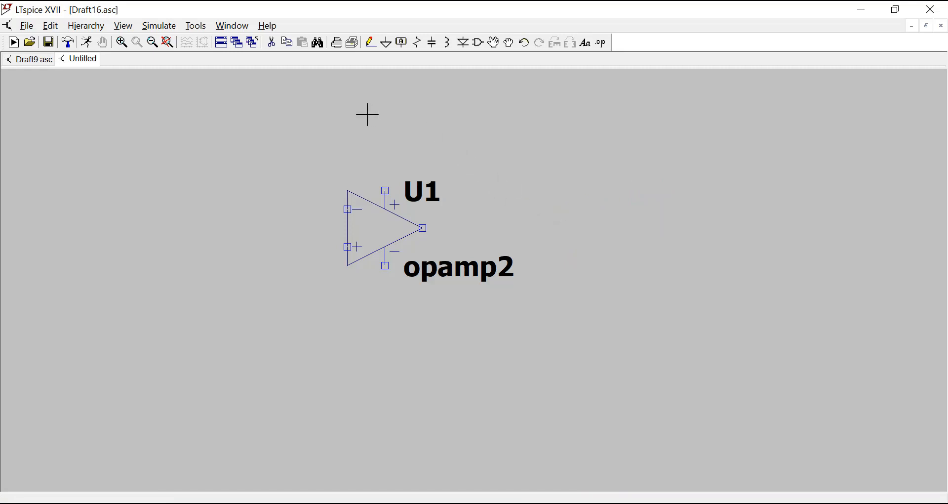
# - Place two horizontal resistors, R1 above the op-amp and R2 to the left of its inverting input
pyautogui.click(418, 43)
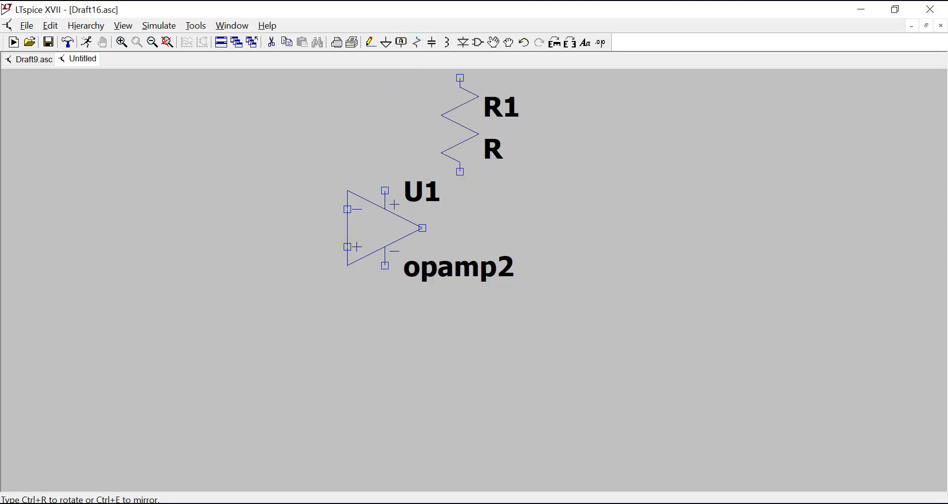
pyautogui.hotkey('ctrl', 'r')
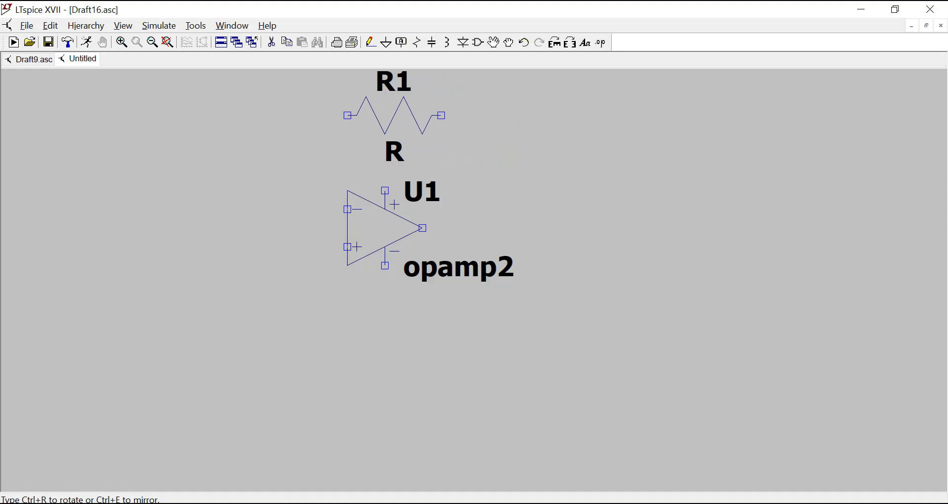
pyautogui.click(394, 116)
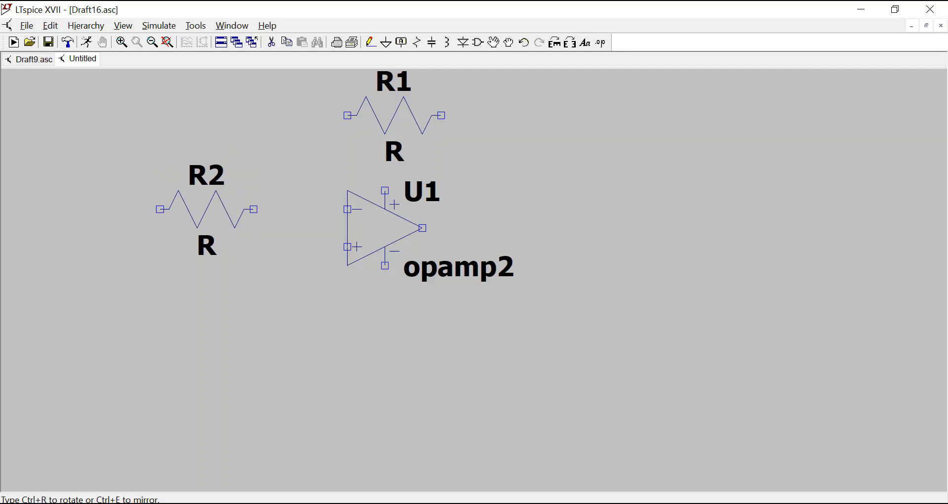
pyautogui.press('Escape')
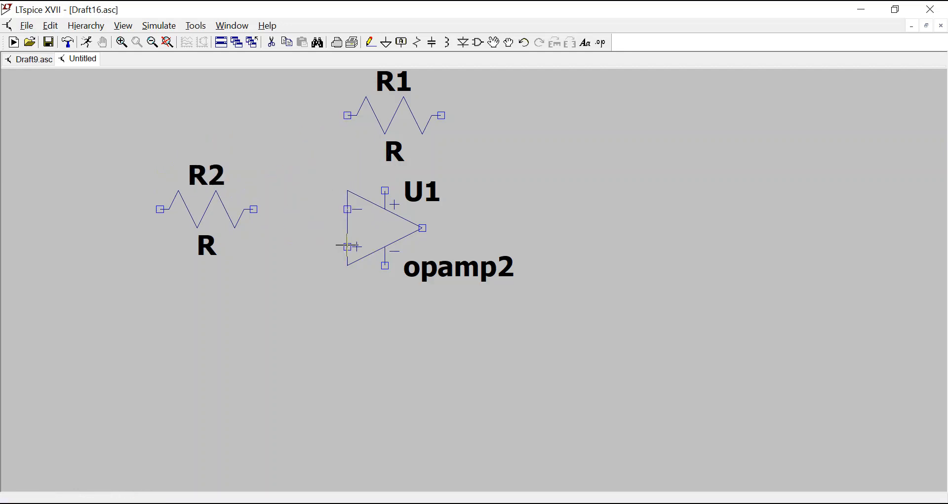
# - Wire the left end of R1 to the right end of R2 and connect that node to the op-amp's inverting input
pyautogui.click(371, 45)
pyautogui.click(347, 115)
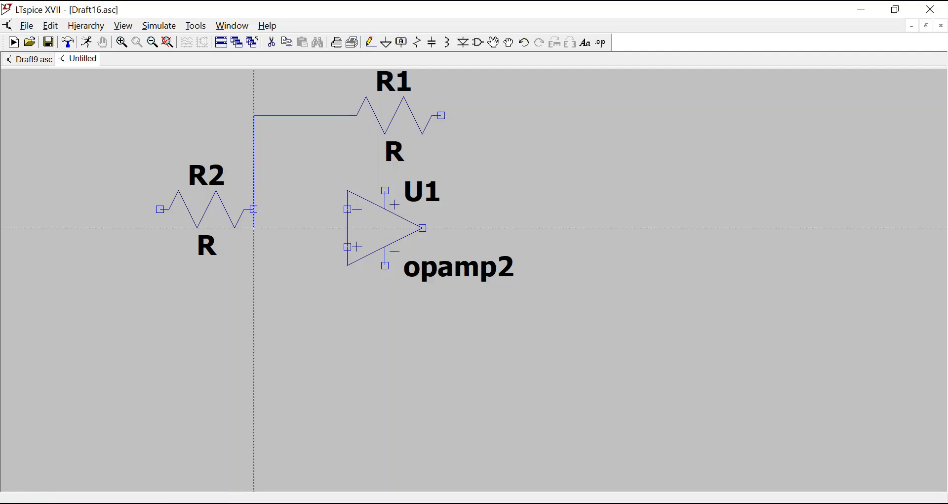
pyautogui.click(254, 209)
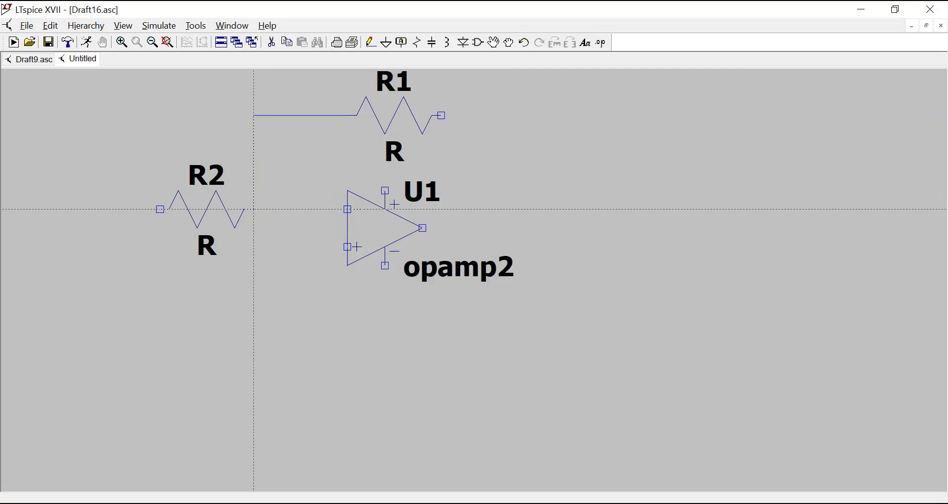
pyautogui.click(254, 209)
pyautogui.click(348, 209)
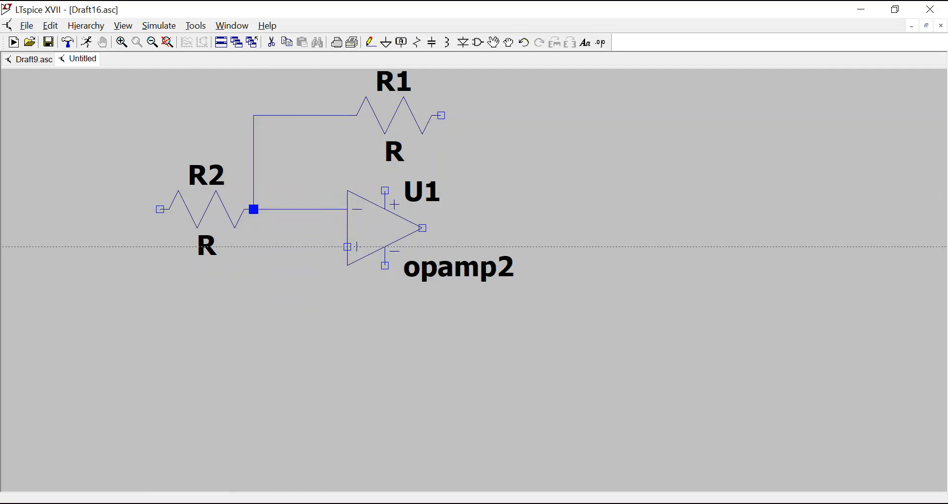
# - Draw a wire from the op-amp's non-inverting input to the left and then down below R2
pyautogui.click(347, 246)
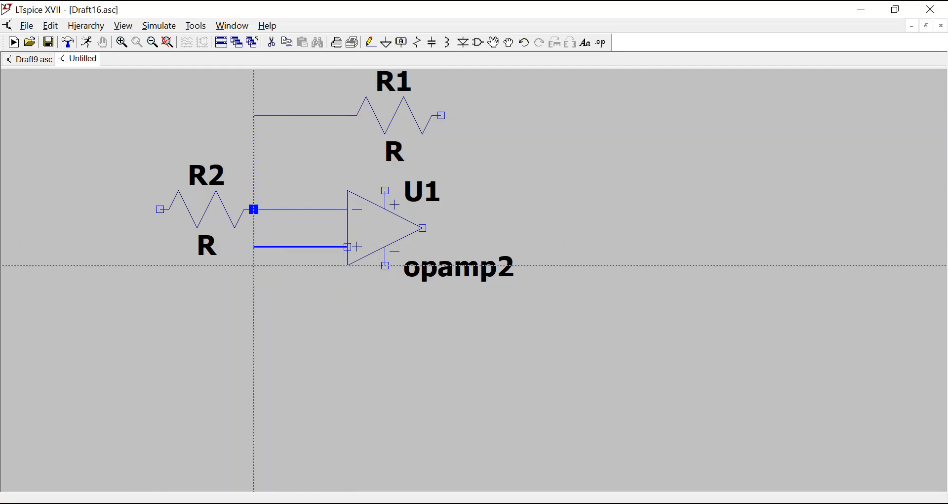
pyautogui.click(253, 321)
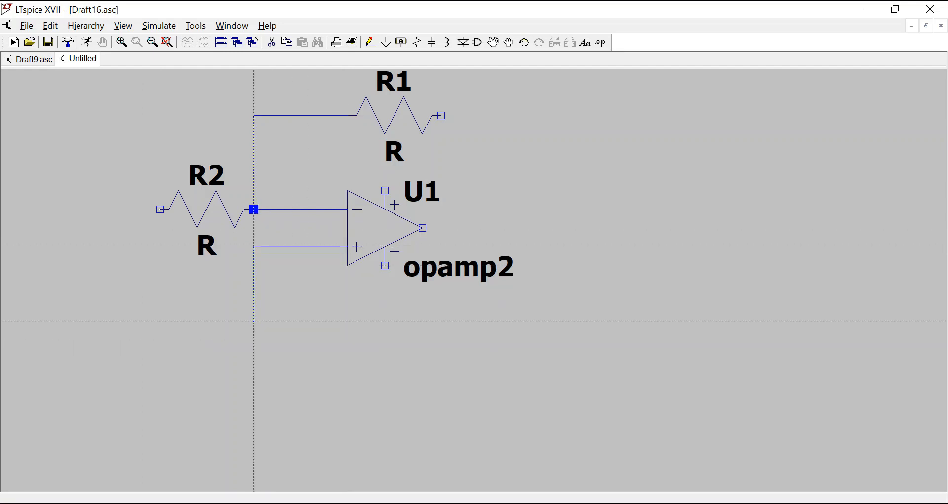
pyautogui.press('Escape')
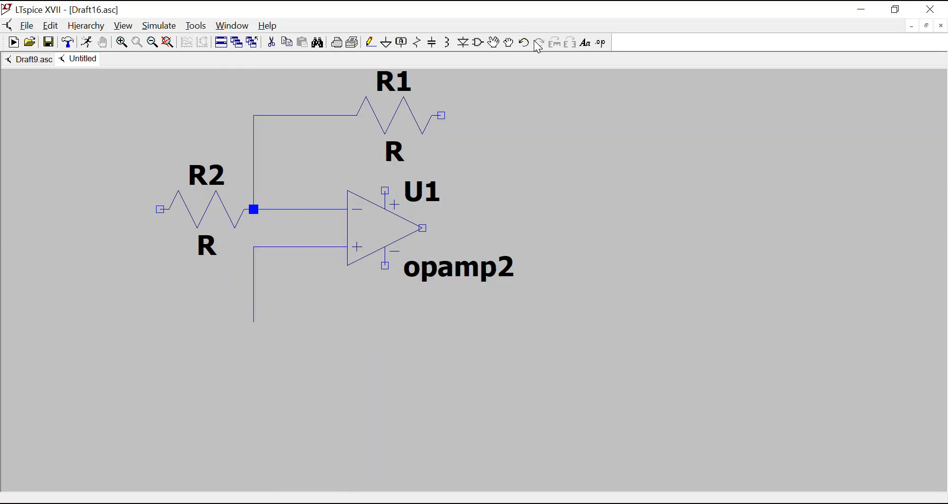
# - Place a voltage source at the lower end of the non-inverting input wire, with its positive terminal joined to the wire
pyautogui.click(478, 42)
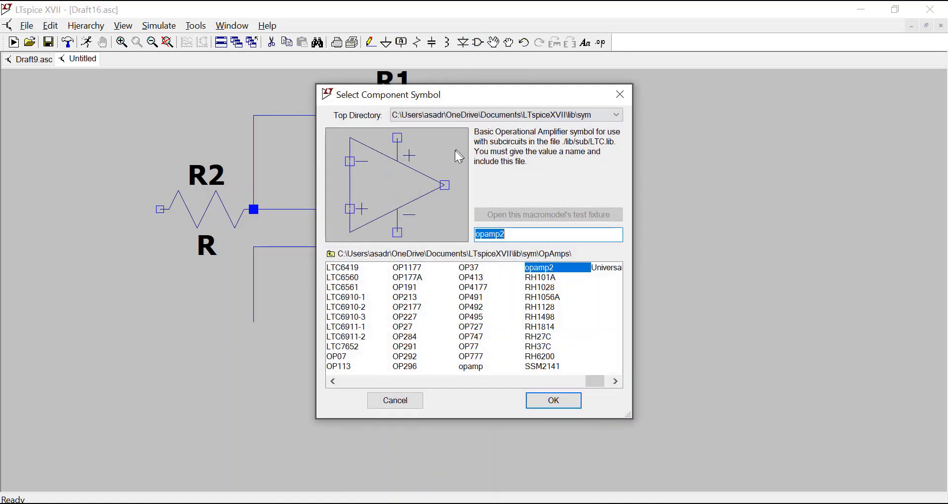
pyautogui.click(399, 381)
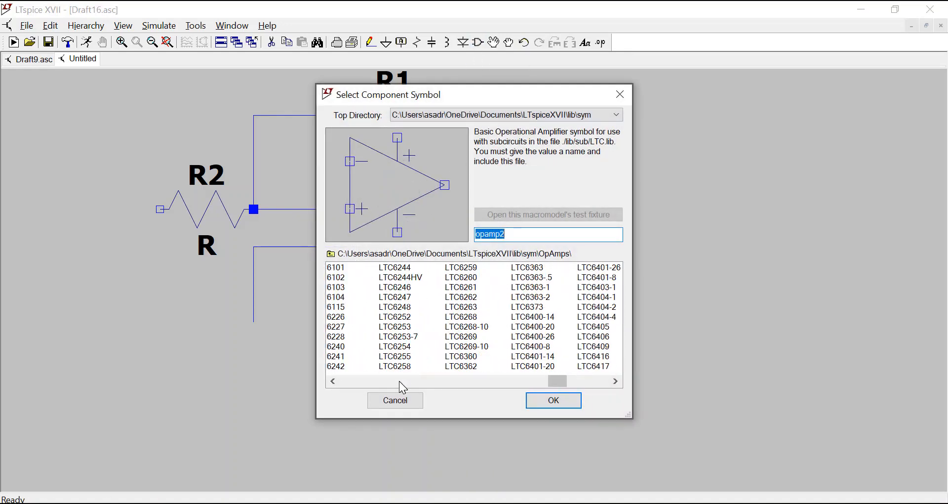
pyautogui.moveTo(399, 381); pyautogui.dragTo(303, 380)
pyautogui.doubleClick(331, 270)
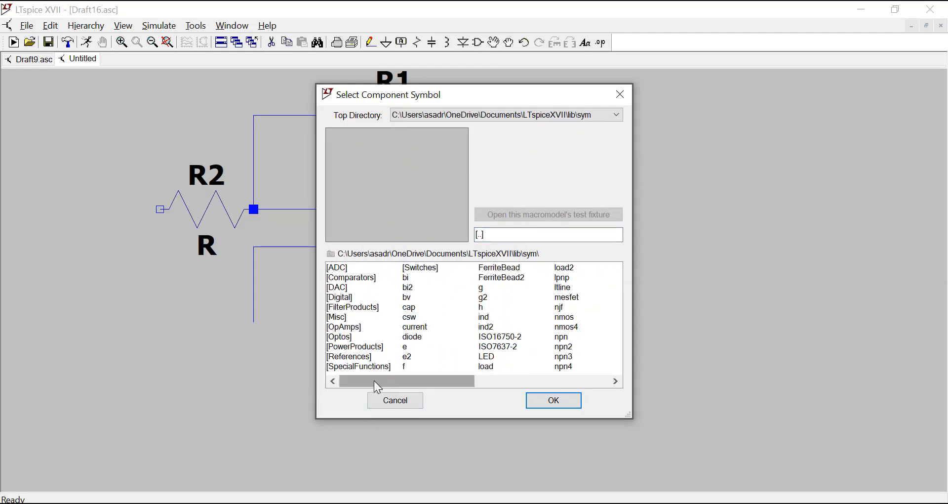
pyautogui.moveTo(377, 383); pyautogui.dragTo(547, 390)
pyautogui.click(502, 318)
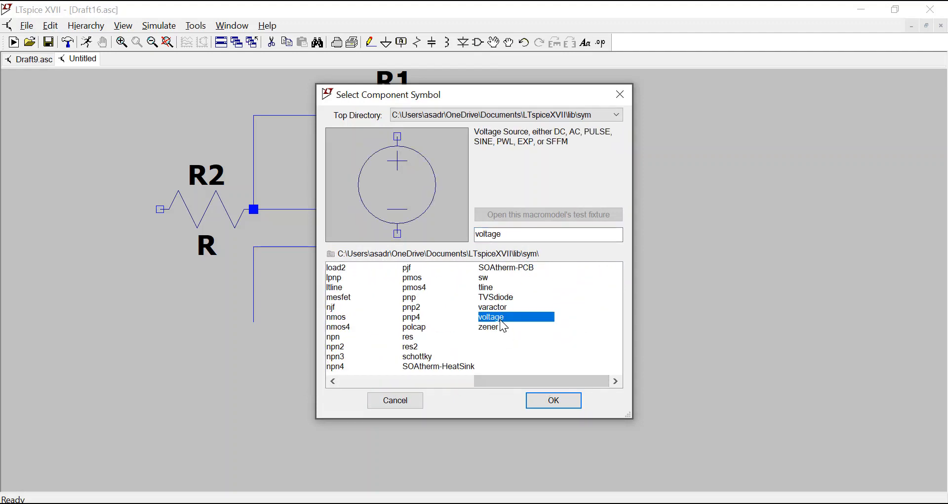
pyautogui.click(549, 399)
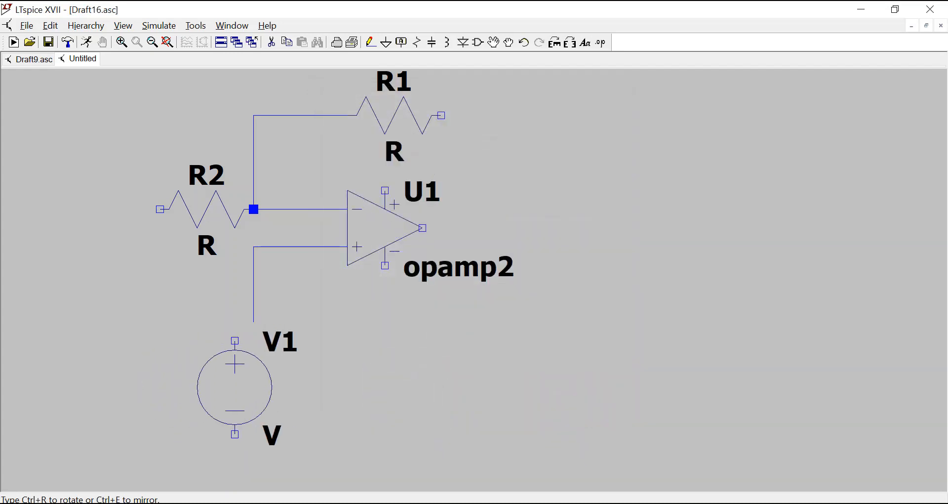
pyautogui.click(254, 321)
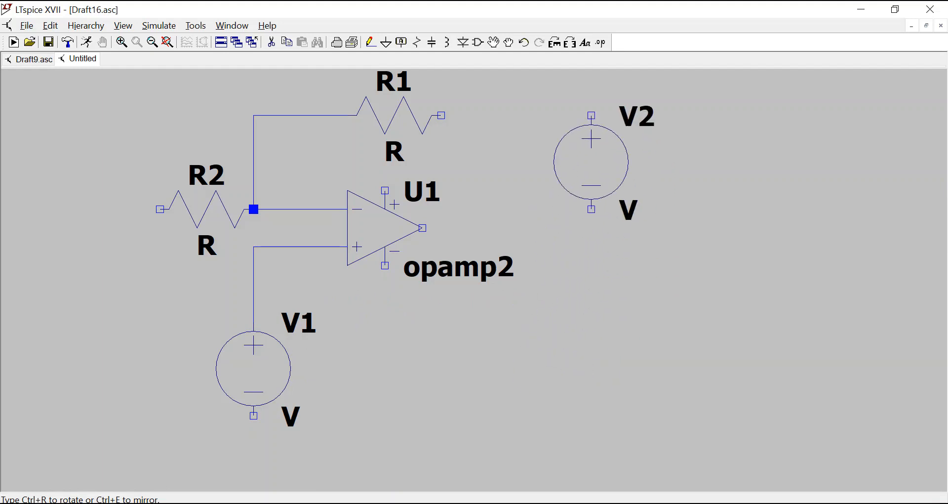
# - Place an upright voltage source V2 to the right of R1 and V3, rotated 180 degrees, below the op-amp's negative supply pin
pyautogui.click(591, 162)
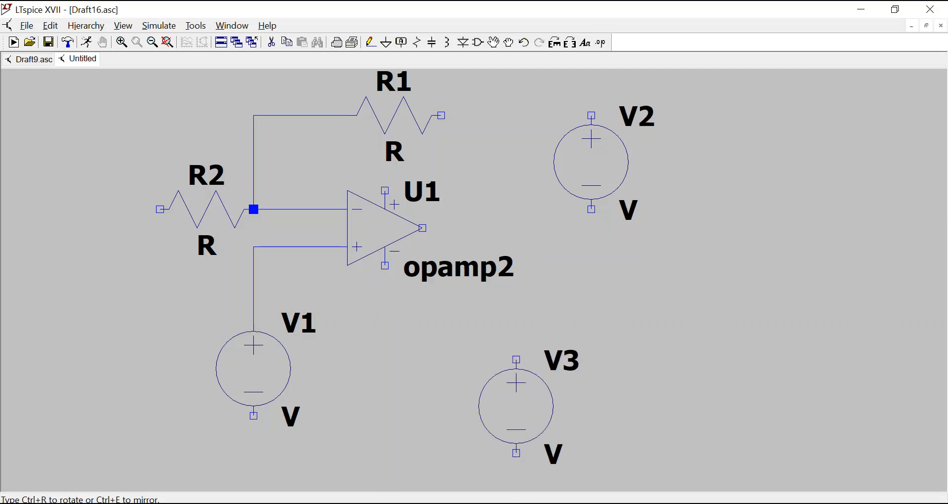
pyautogui.hotkey('ctrl', 'r')
pyautogui.hotkey('ctrl', 'r')
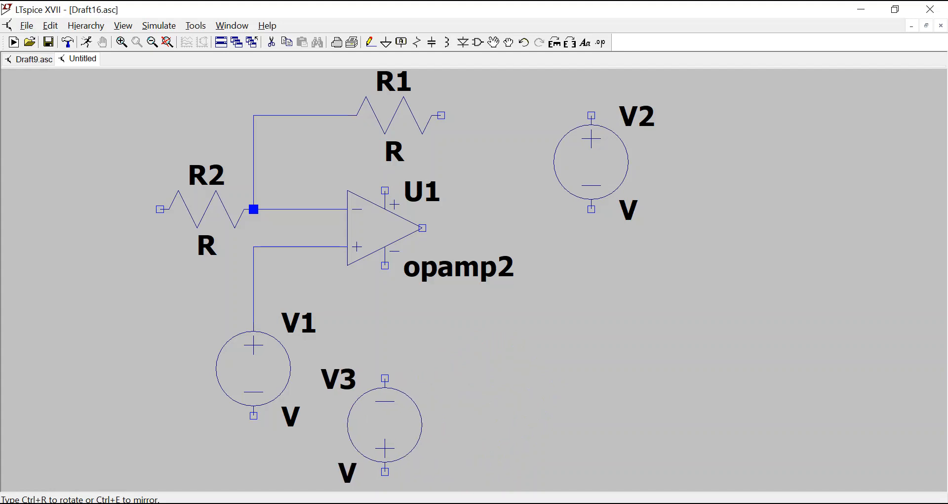
pyautogui.click(385, 424)
pyautogui.press('Escape')
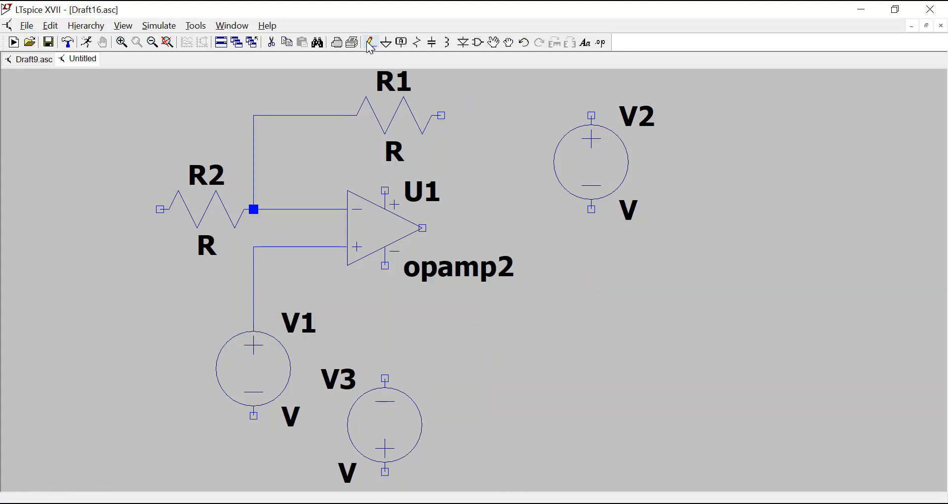
# - Wire the right end of R1 down and across to the op-amp's output
pyautogui.press('F3')
pyautogui.click(441, 115)
pyautogui.click(478, 115)
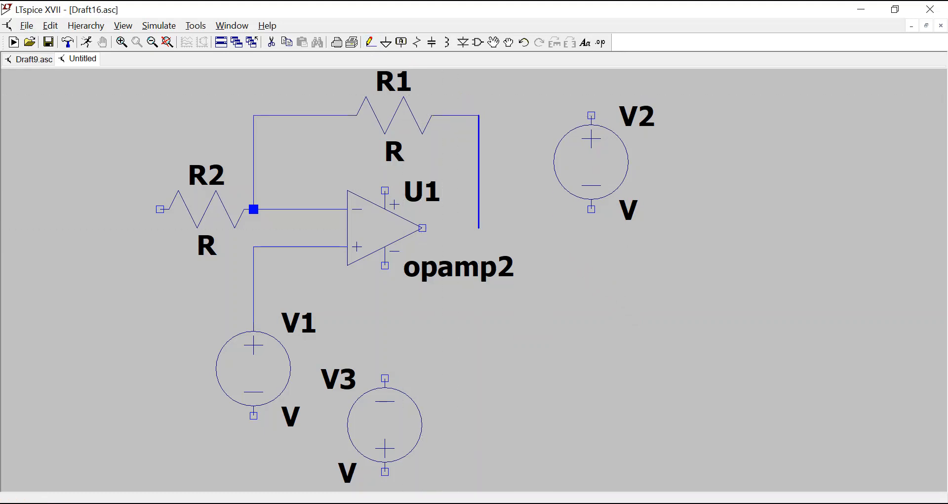
pyautogui.click(478, 228)
pyautogui.click(422, 227)
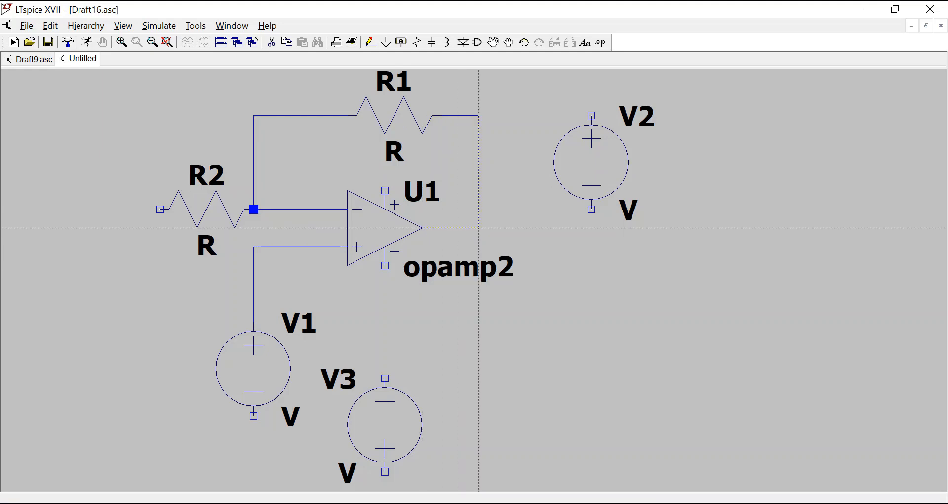
# - Wire the op-amp's negative supply pin to V3's negative terminal and its positive supply pin to V2's positive terminal
pyautogui.click(385, 265)
pyautogui.click(385, 378)
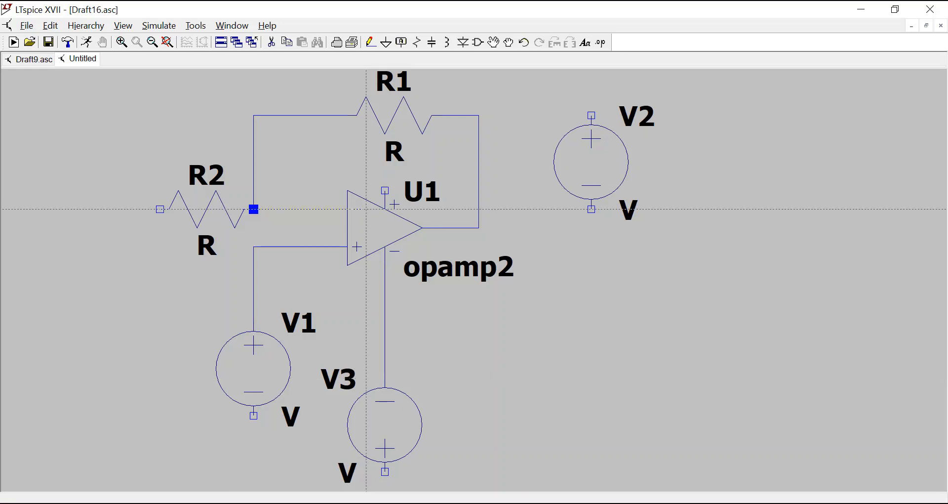
pyautogui.click(348, 209)
pyautogui.click(385, 190)
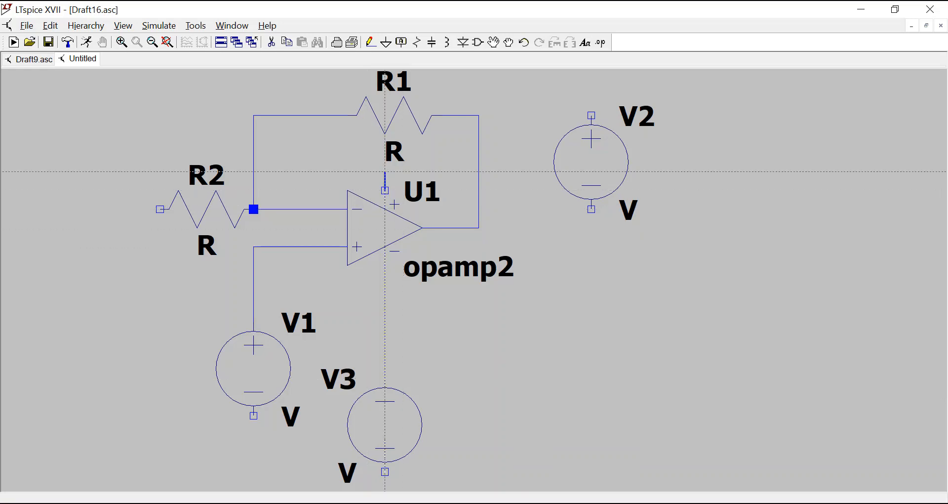
pyautogui.click(385, 171)
pyautogui.click(516, 151)
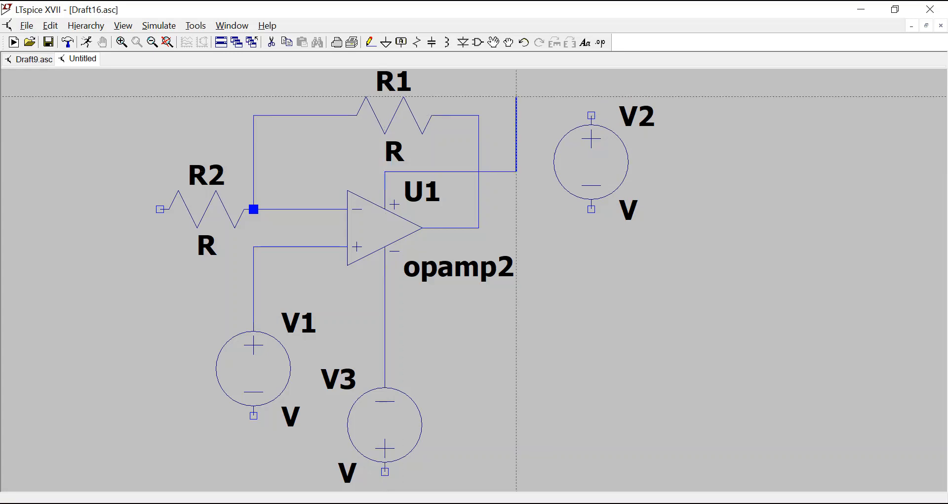
pyautogui.click(516, 96)
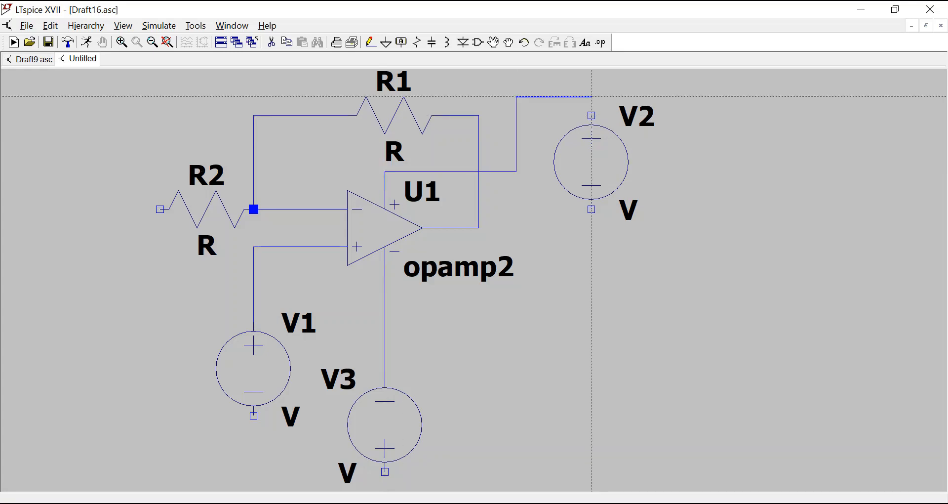
pyautogui.click(591, 123)
pyautogui.press('Escape')
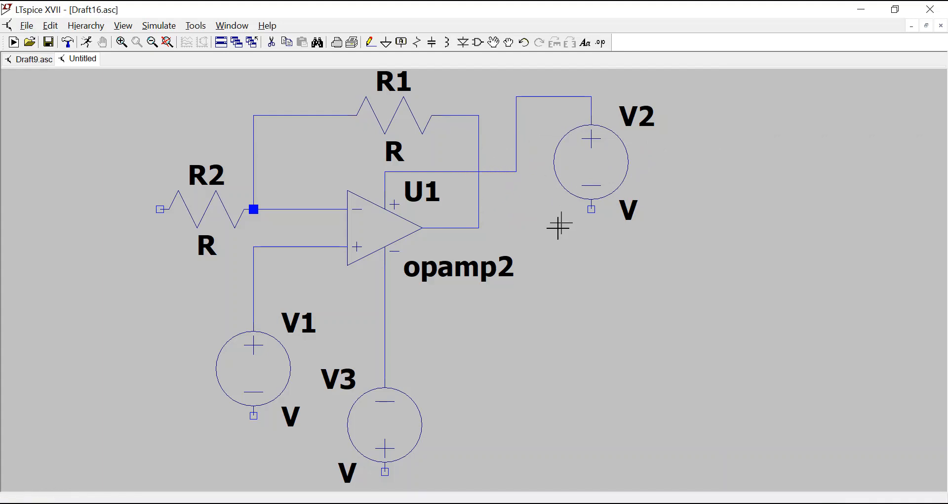
# - Place ground symbols on the lower terminals of V1, V3 and V2, plus one below and to the left of R2
pyautogui.click(385, 44)
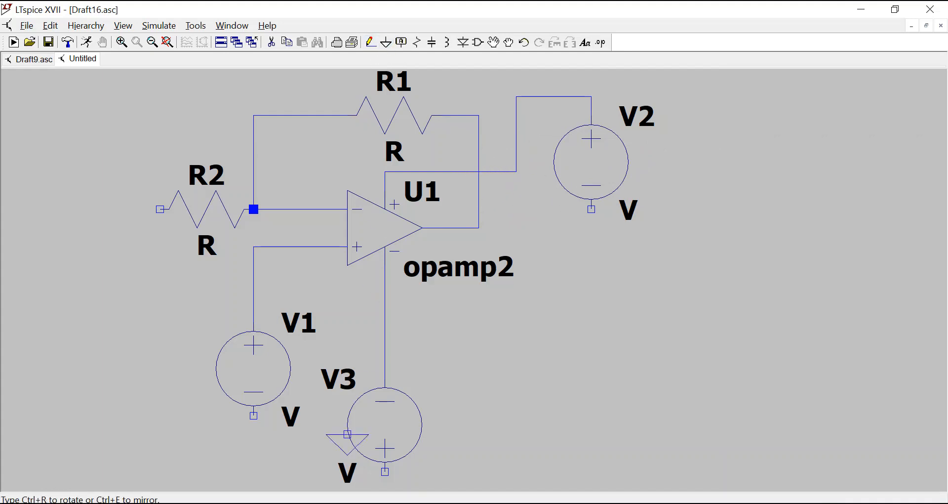
pyautogui.click(253, 416)
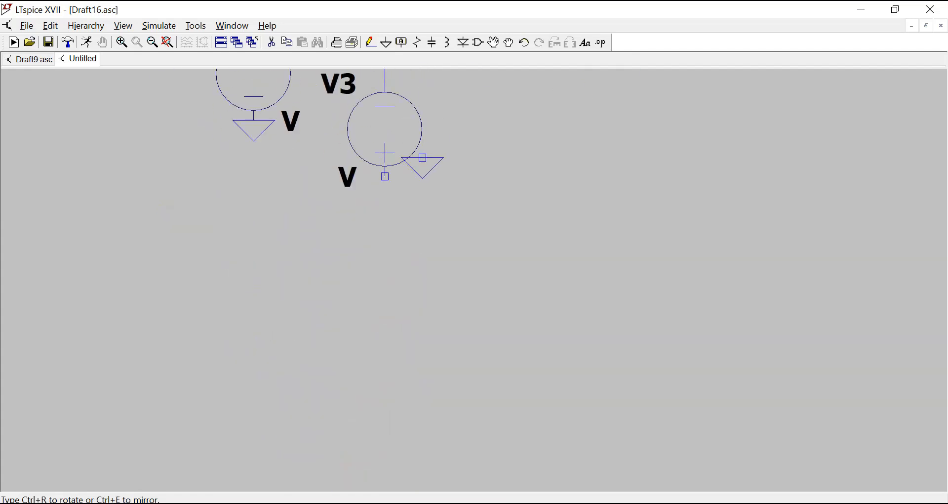
pyautogui.click(385, 177)
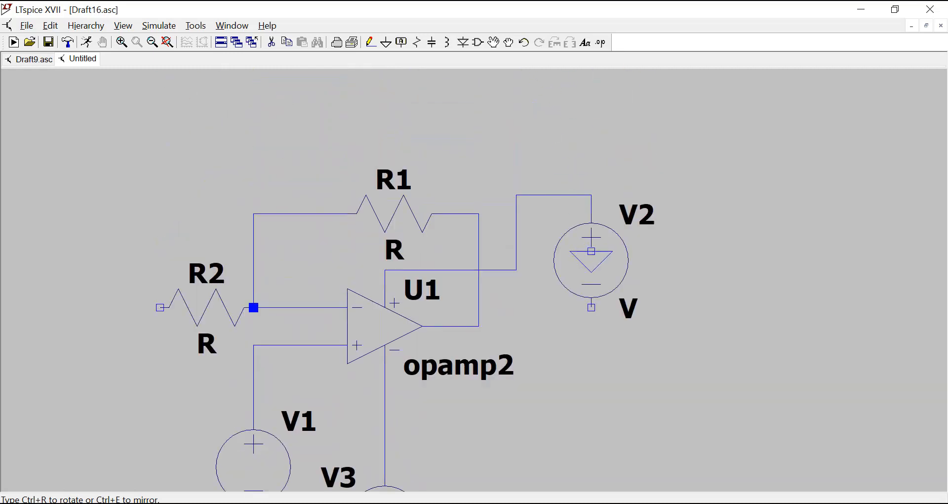
pyautogui.click(591, 307)
pyautogui.click(103, 364)
pyautogui.press('Escape')
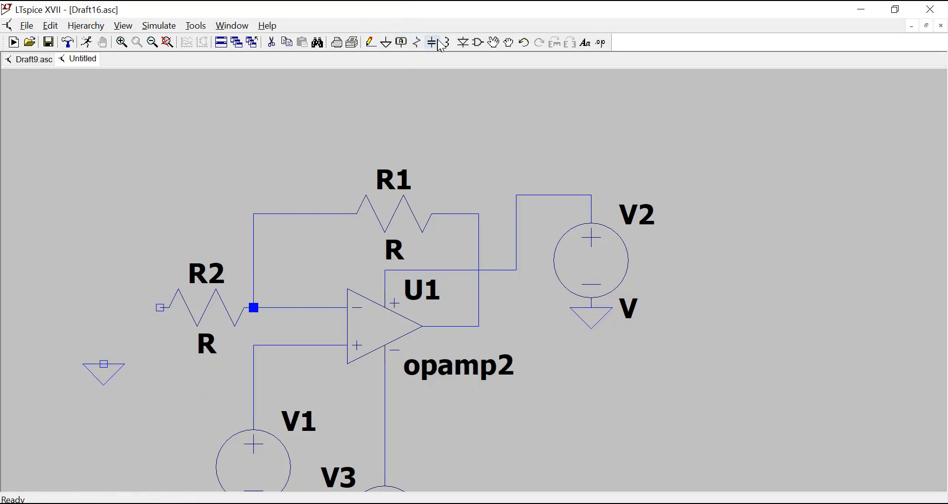
# - Wire the left end of R2 to the ground symbol beside it
pyautogui.click(371, 43)
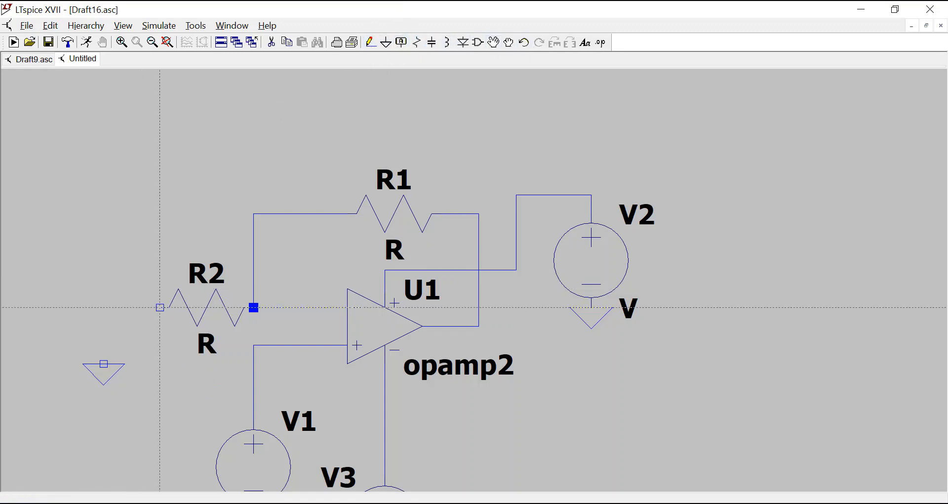
pyautogui.click(159, 307)
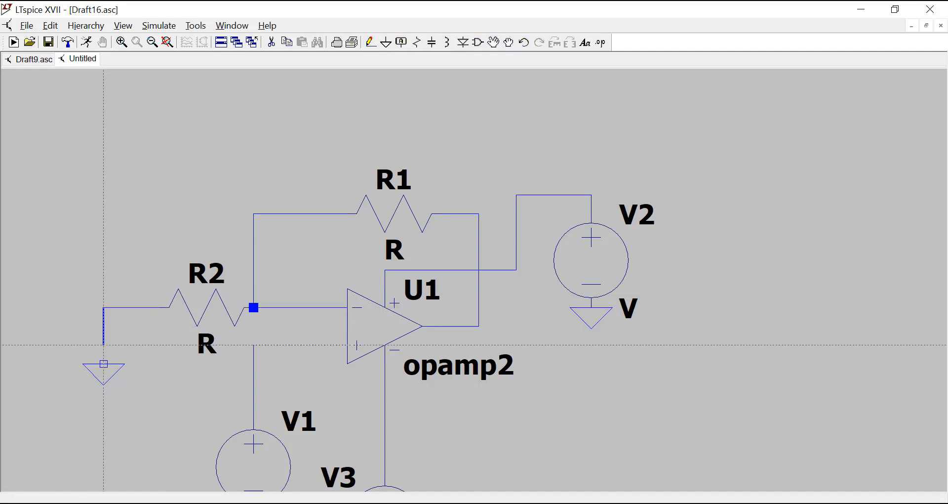
pyautogui.click(104, 363)
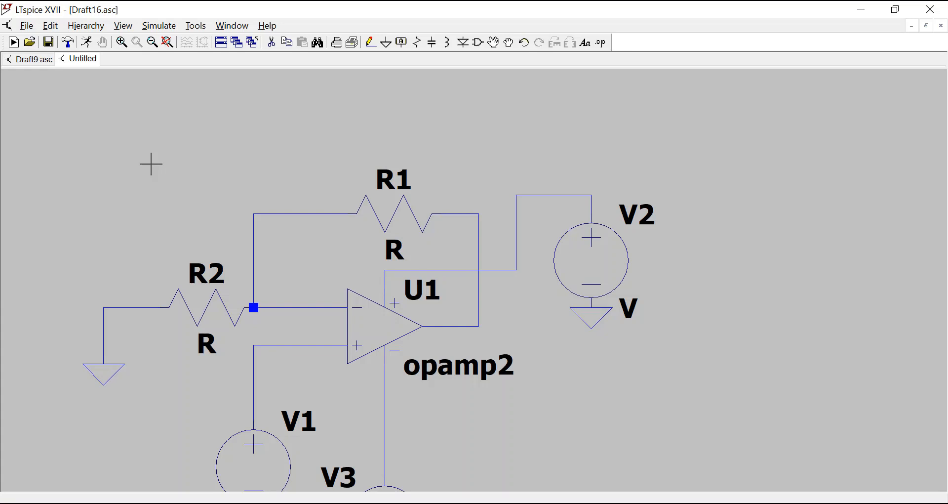
# - Set the resistance of R1 to 9k and of R2 to 1k
pyautogui.rightClick(410, 208)
pyautogui.moveTo(496, 179); pyautogui.dragTo(786, 145)
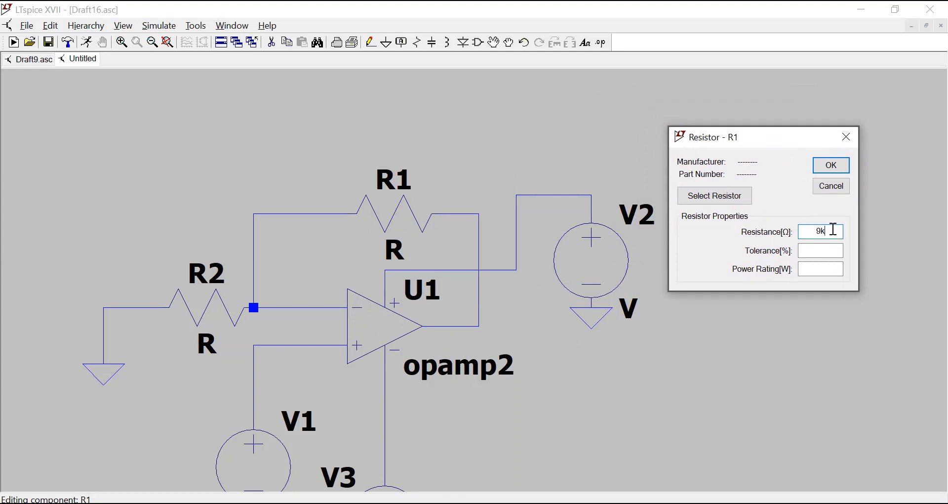
pyautogui.write('9k')
pyautogui.press('Return')
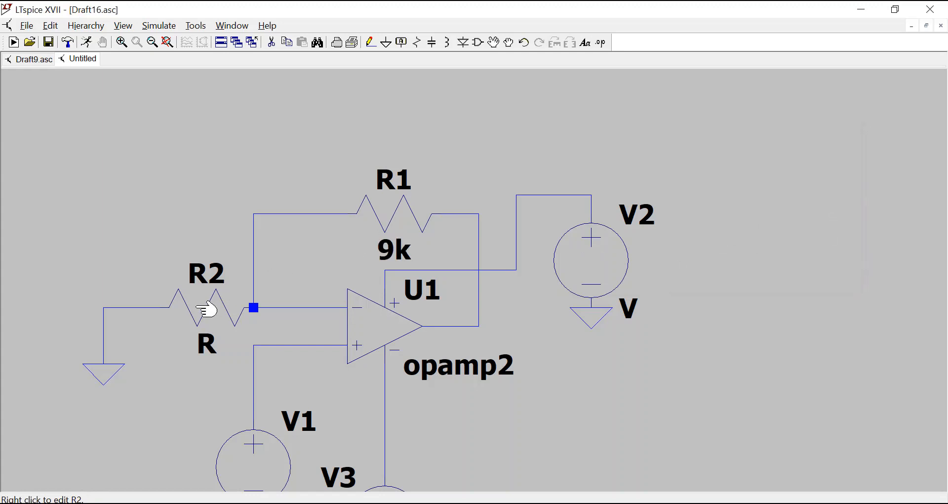
pyautogui.rightClick(206, 309)
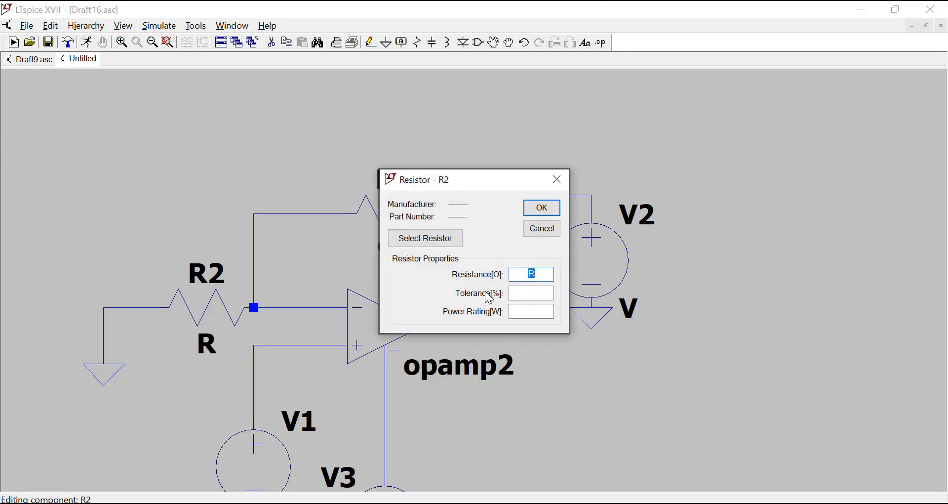
pyautogui.write('1k')
pyautogui.press('Return')
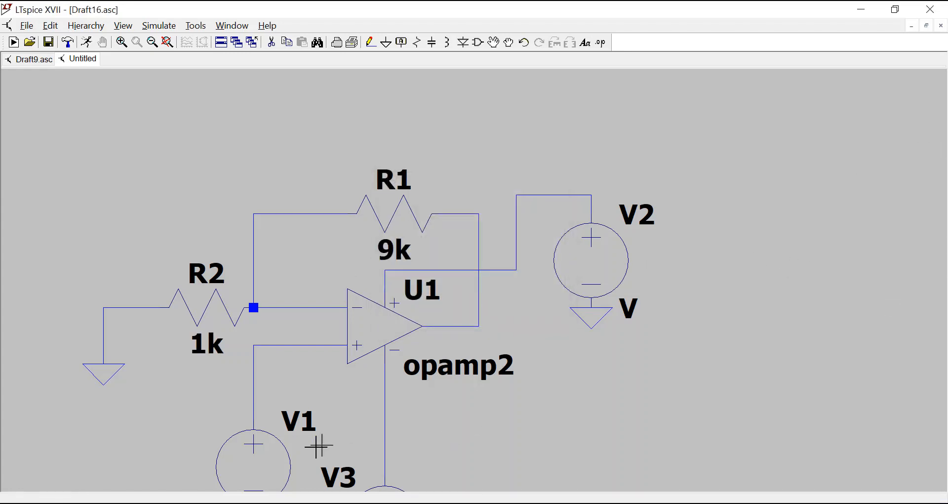
# - Set the DC value of V1 to 1 V and of V2 to 15 V
pyautogui.rightClick(277, 462)
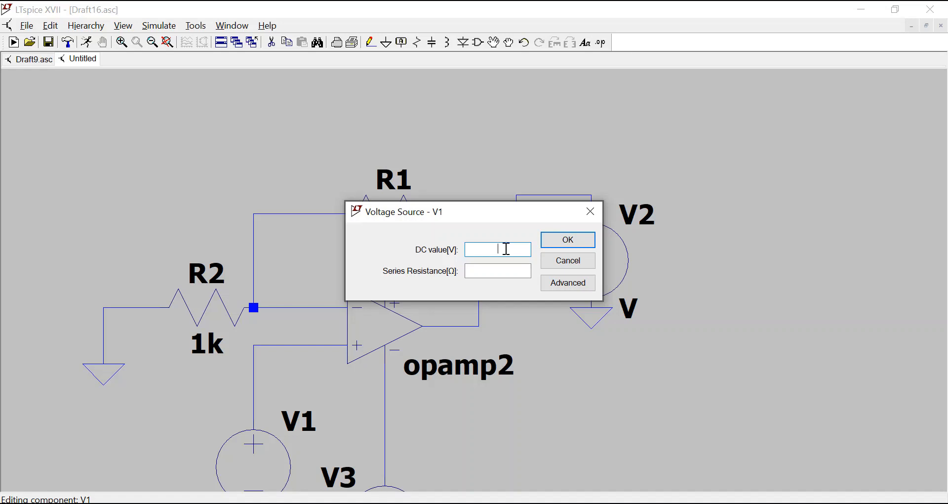
pyautogui.write('5')
pyautogui.press('Return')
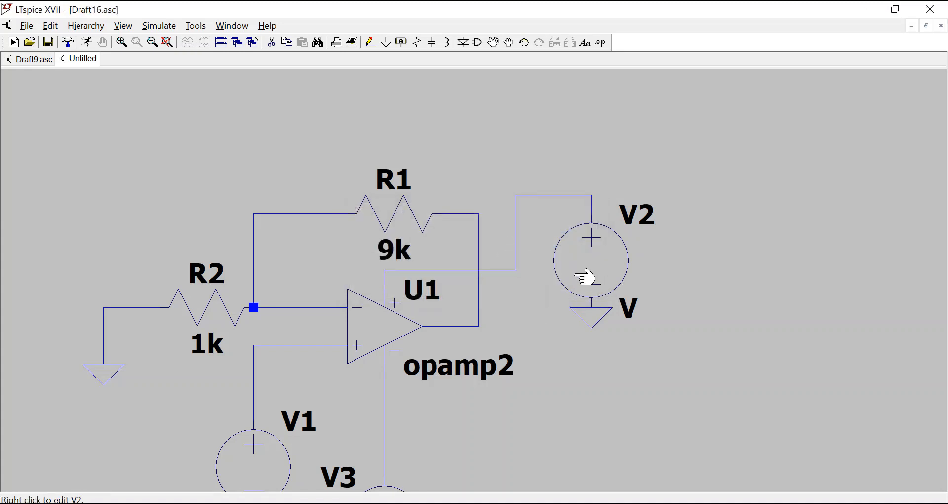
pyautogui.rightClick(586, 278)
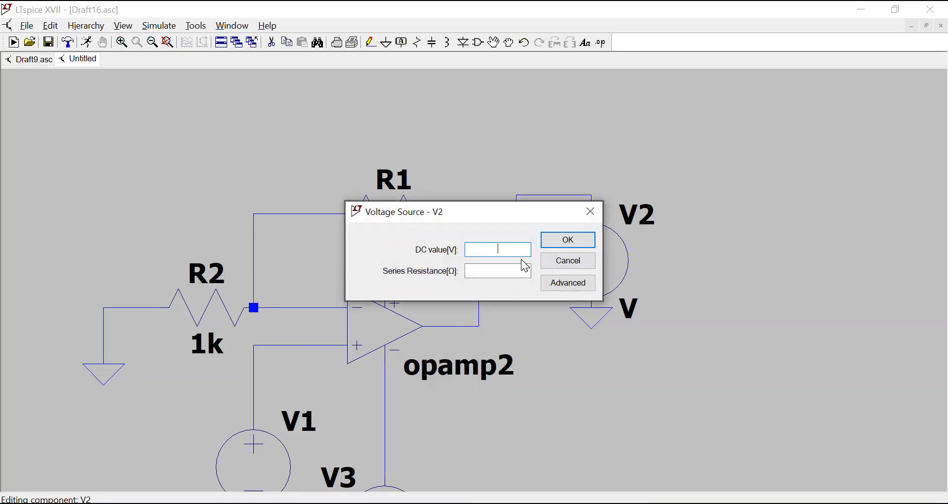
pyautogui.write('15')
pyautogui.press('Return')
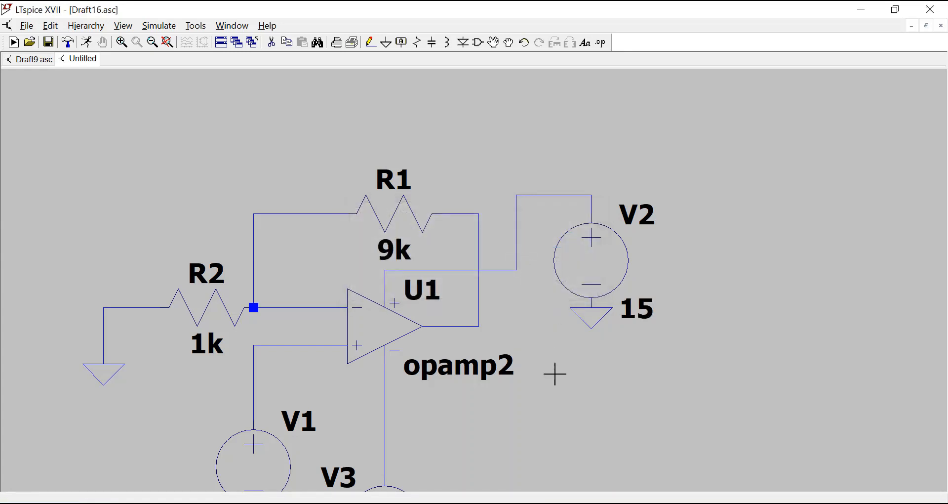
# - Set the DC value of V3 to 15 V
pyautogui.rightClick(387, 486)
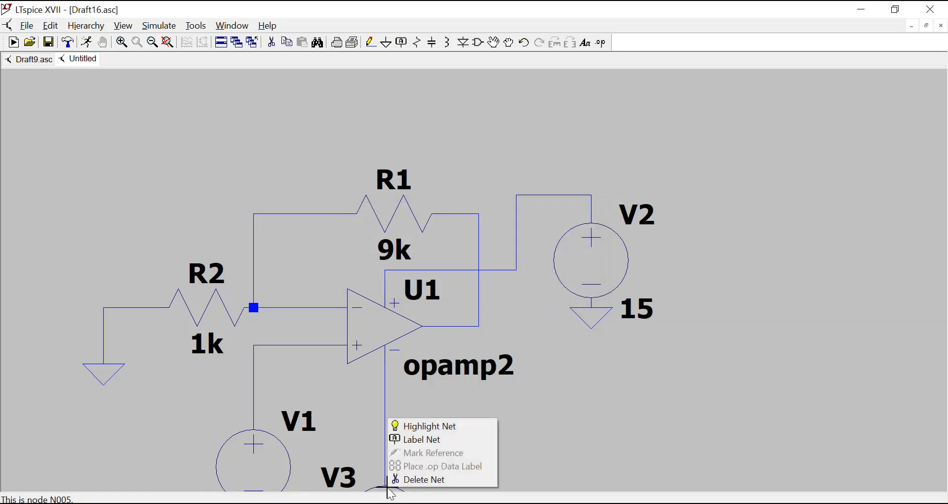
pyautogui.click(616, 403)
pyautogui.scroll(2, 617, 405)
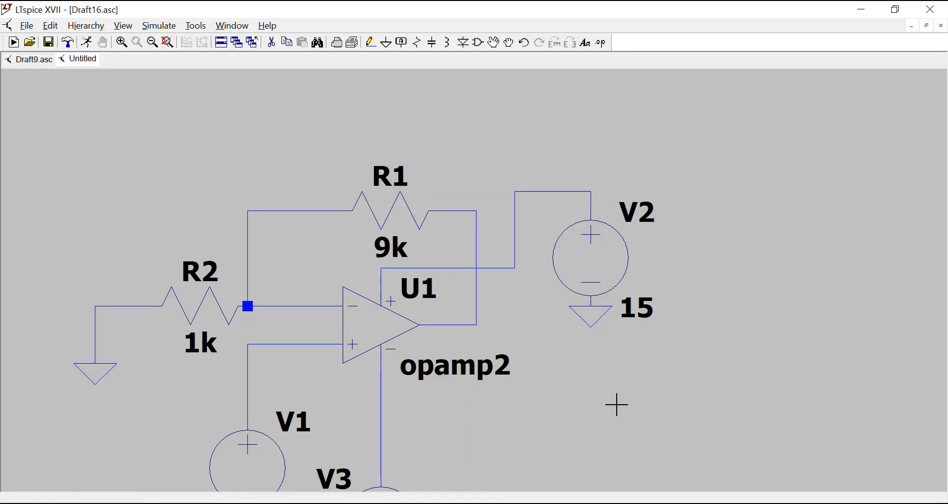
pyautogui.scroll(-3, 619, 403)
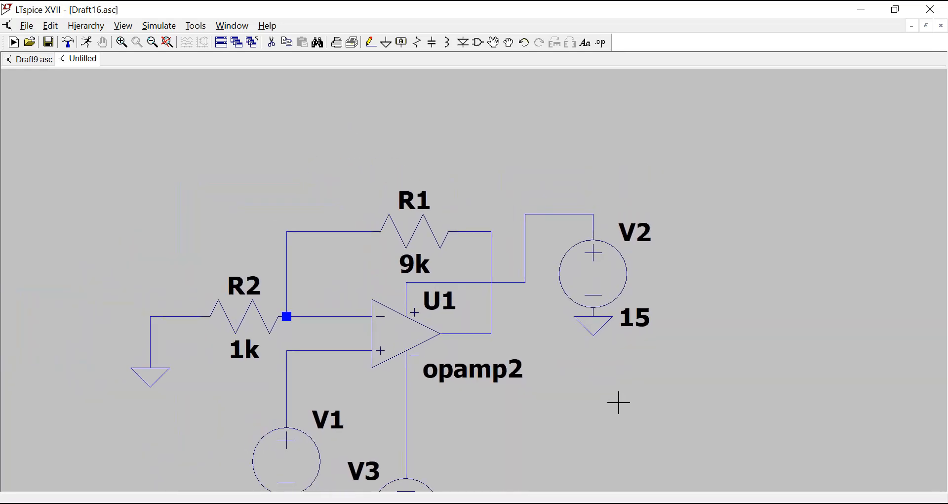
pyautogui.rightClick(461, 478)
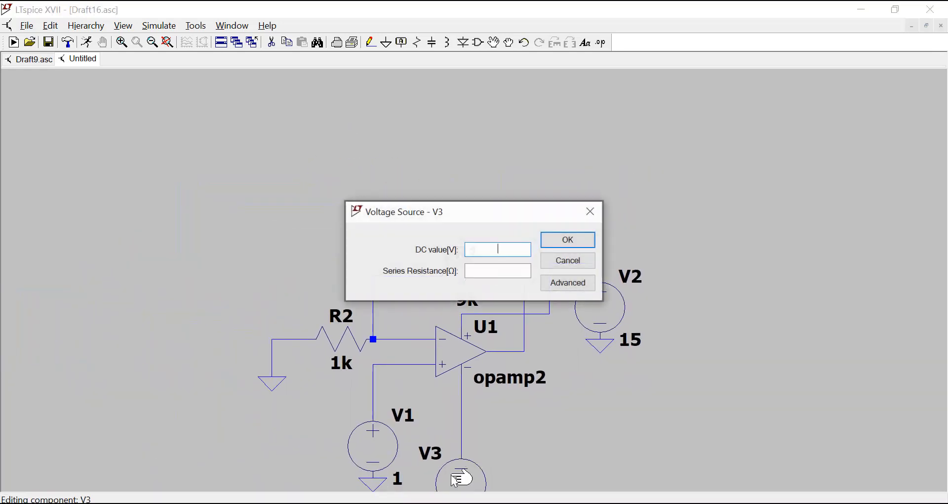
pyautogui.write('15')
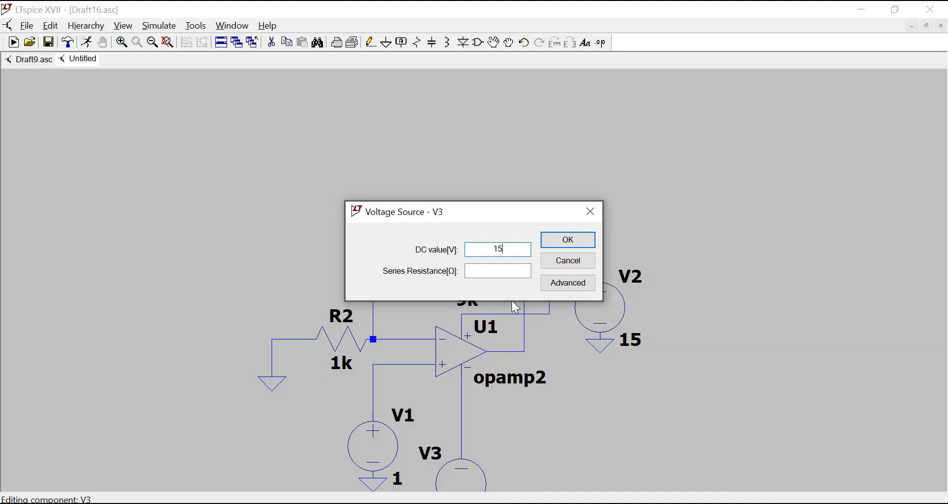
pyautogui.press('Return')
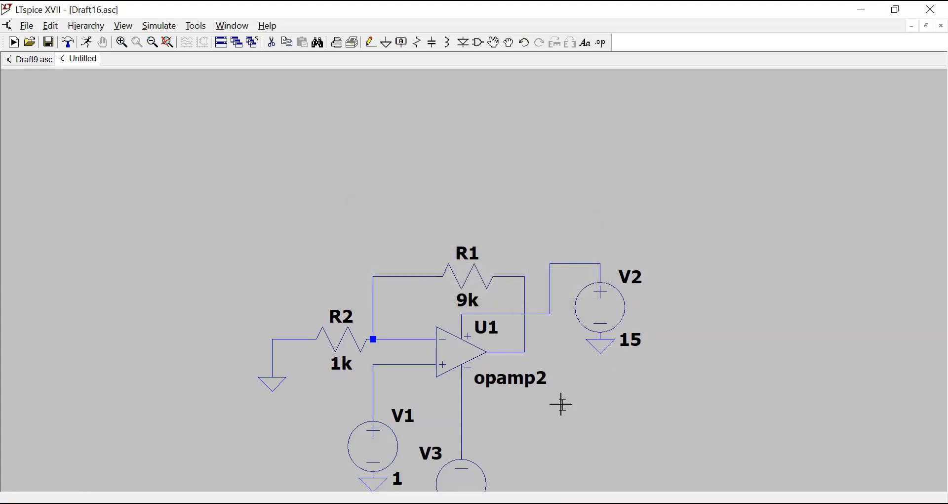
# - Label the wire at the op-amp's non-inverting input as net "in"
pyautogui.click(396, 45)
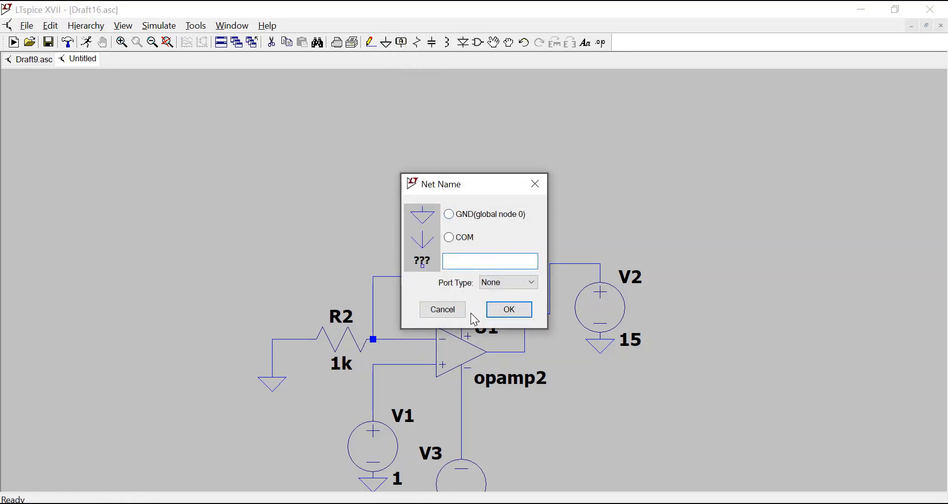
pyautogui.write('in')
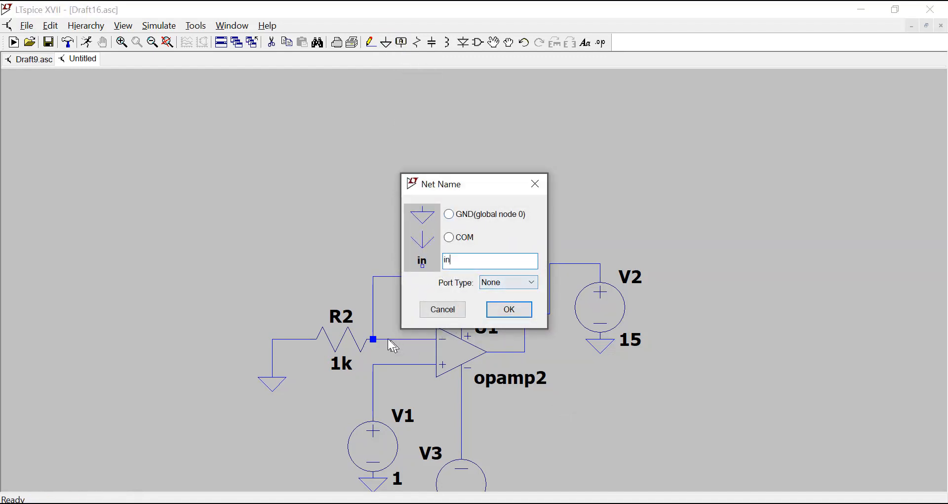
pyautogui.click(387, 340)
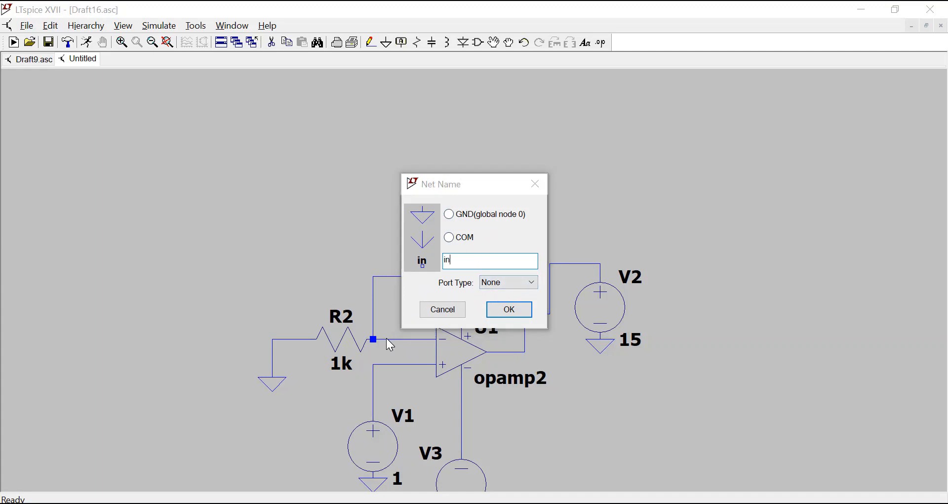
pyautogui.click(497, 313)
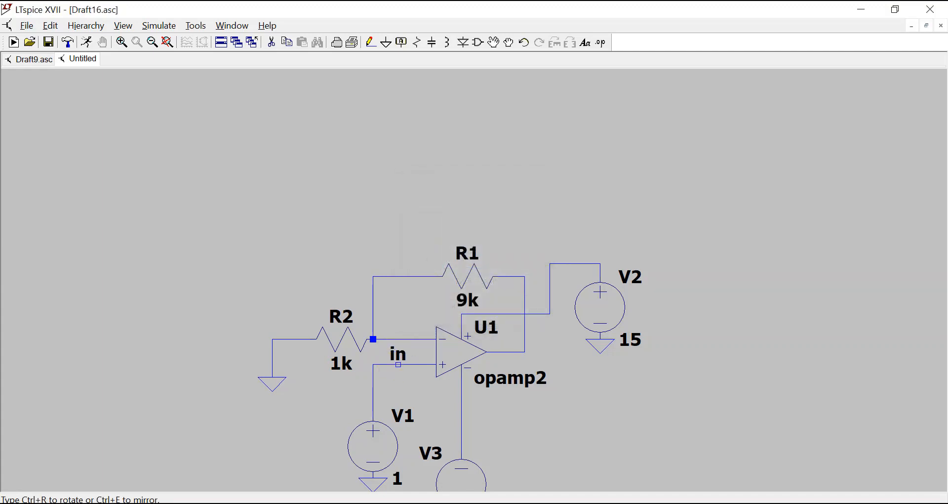
pyautogui.click(398, 365)
pyautogui.press('Escape')
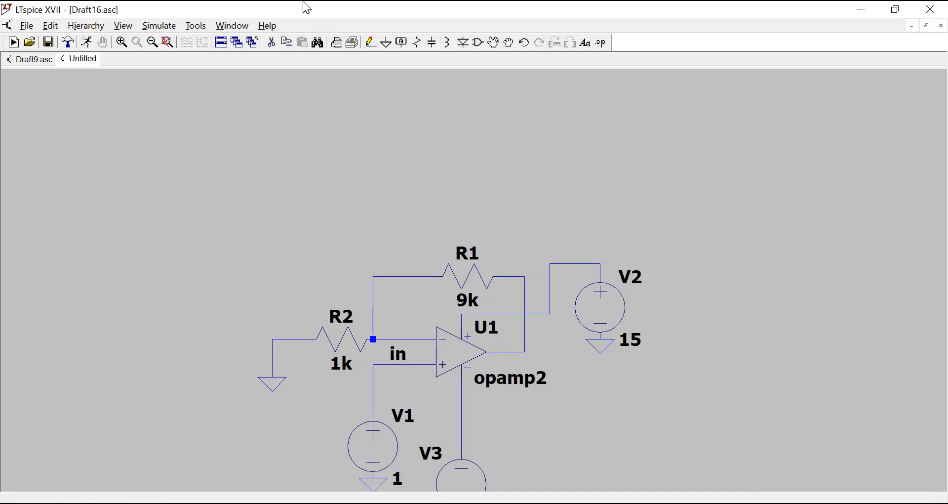
# - Label the wire at the op-amp's output as net "out"
pyautogui.click(403, 42)
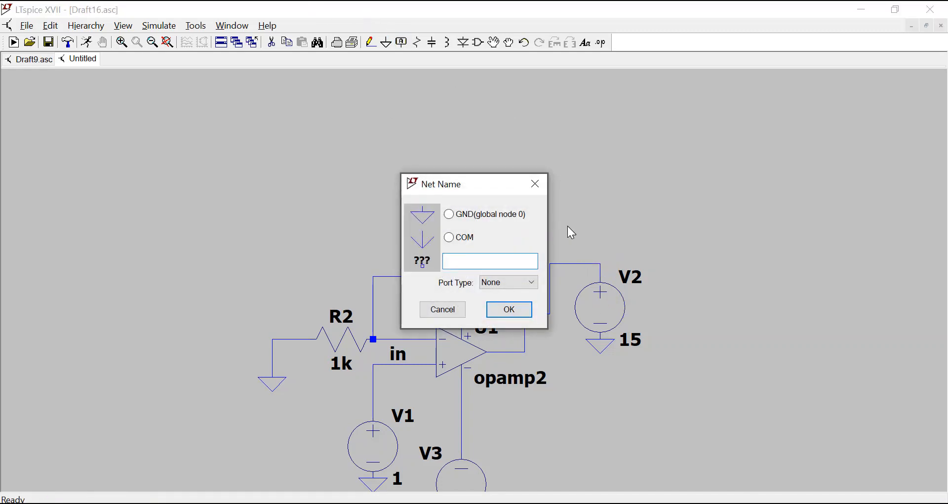
pyautogui.write('out')
pyautogui.moveTo(477, 185); pyautogui.dragTo(375, 152)
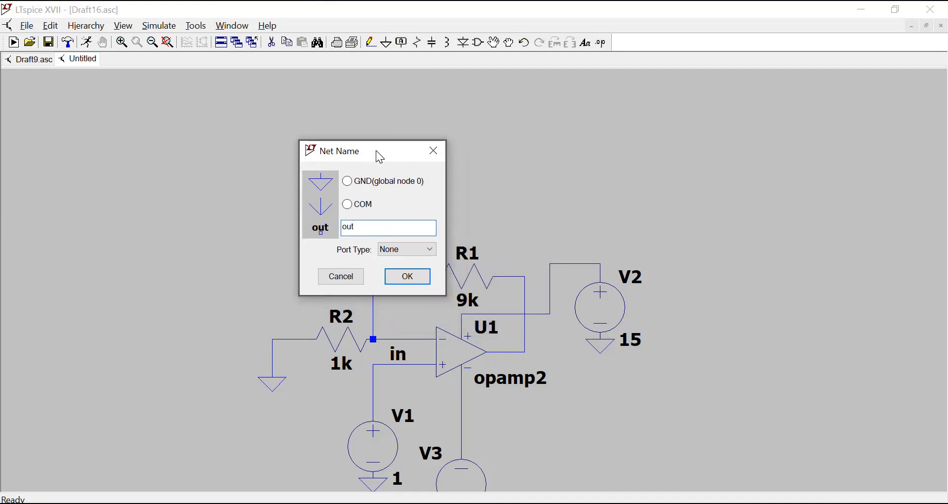
pyautogui.click(398, 278)
pyautogui.click(511, 352)
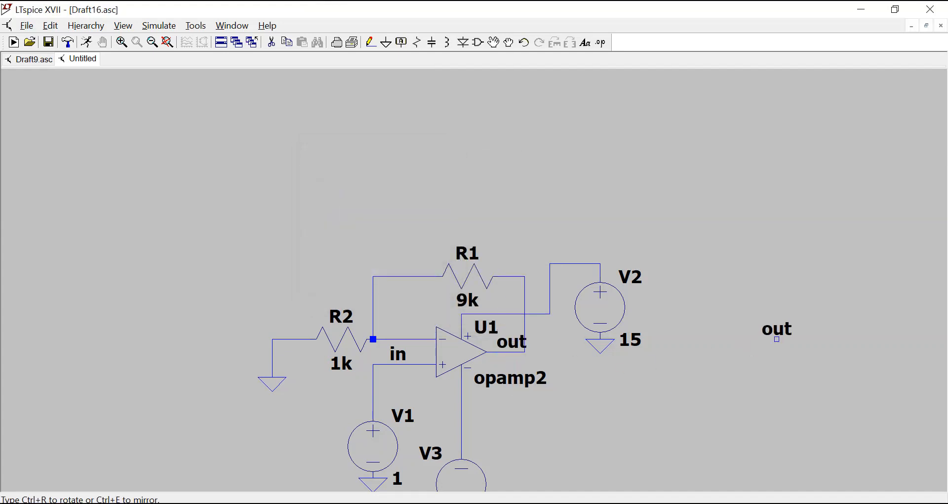
pyautogui.press('Escape')
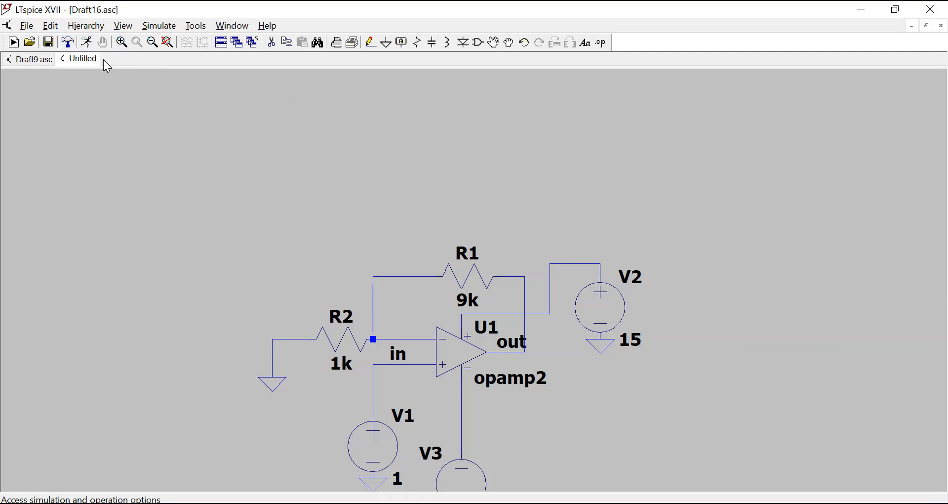
# - Add a transient analysis with stop time 1m, data saving from 0 and maximum timestep 100, placing its directive above R1
pyautogui.click(170, 28)
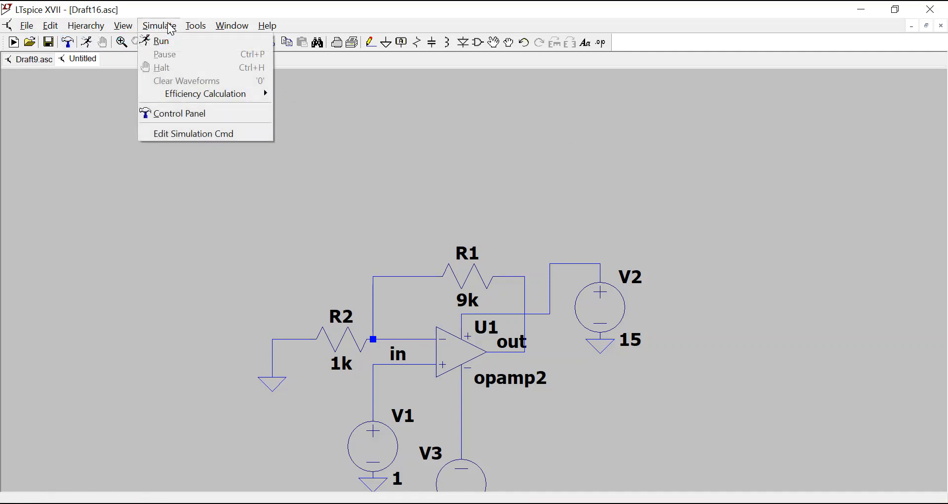
pyautogui.click(174, 135)
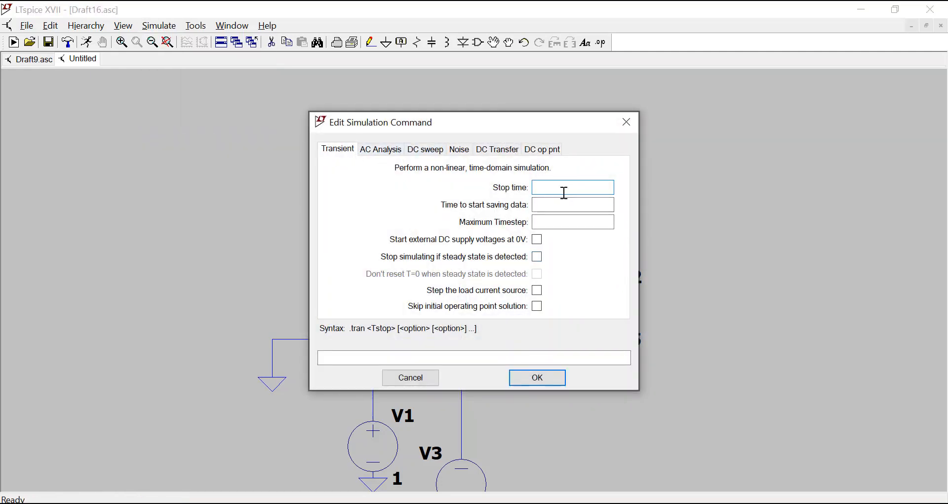
pyautogui.write('1m')
pyautogui.click(585, 208)
pyautogui.write('0')
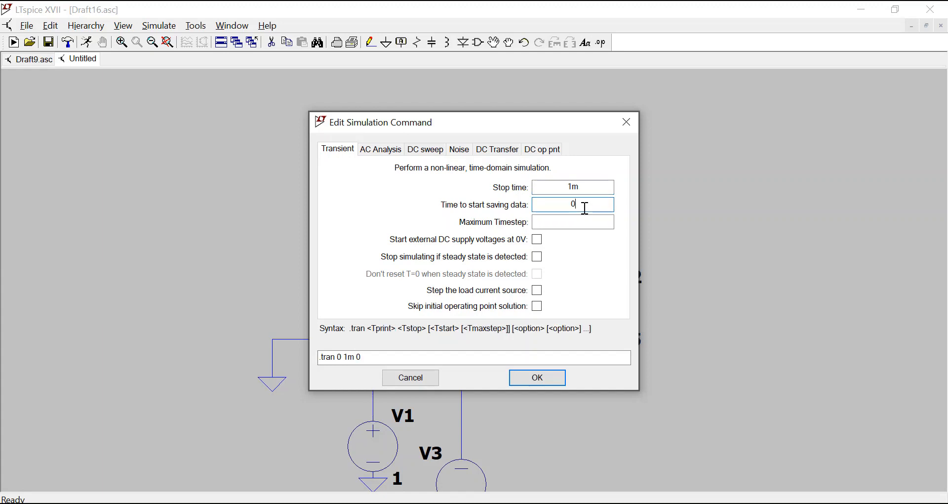
pyautogui.click(577, 220)
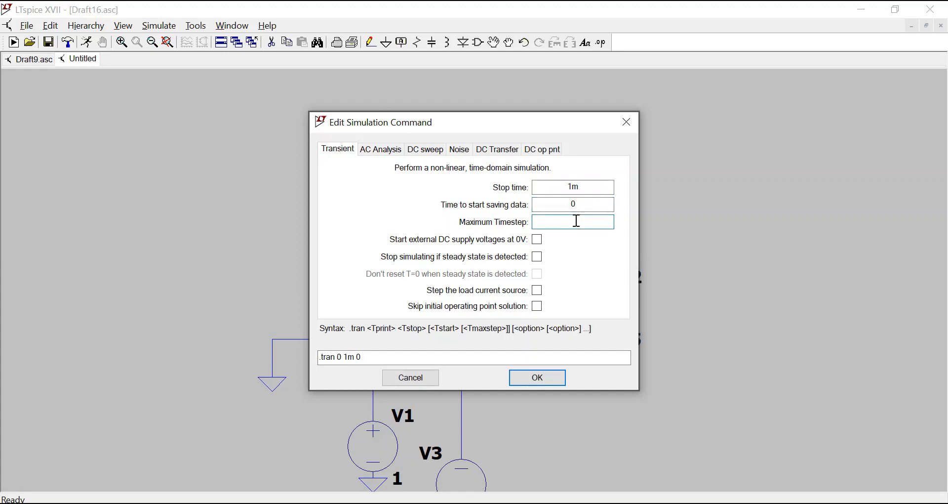
pyautogui.write('100')
pyautogui.press('Return')
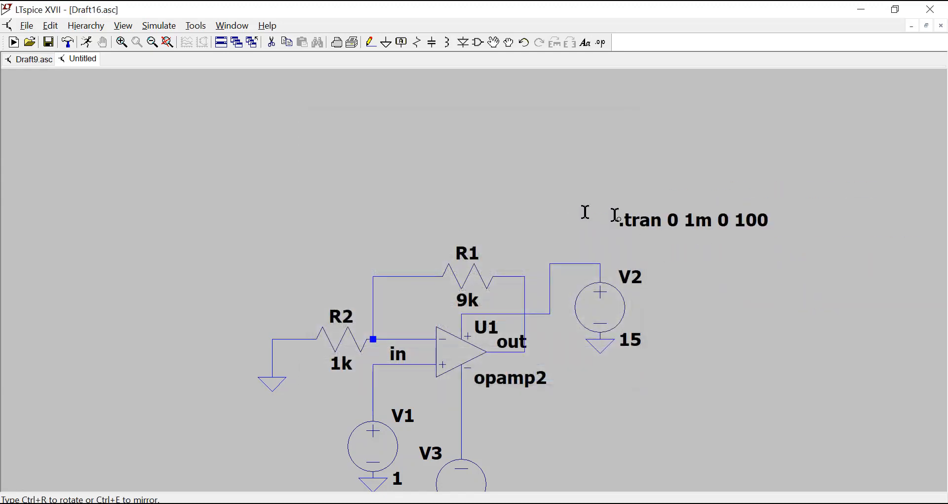
pyautogui.click(405, 207)
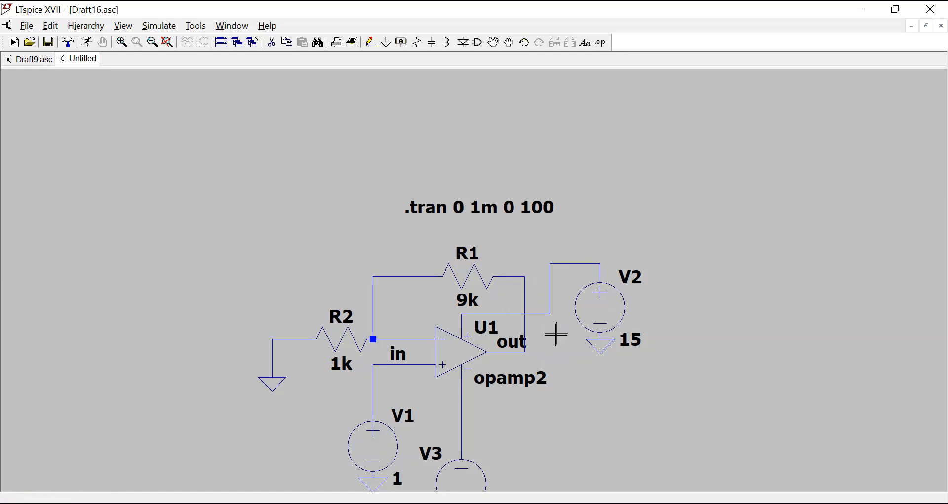
# - Open U1's attributes for editing, then copy the subcircuit name LM741/NS from the downloaded LM741 model file in Notepad
pyautogui.rightClick(474, 358)
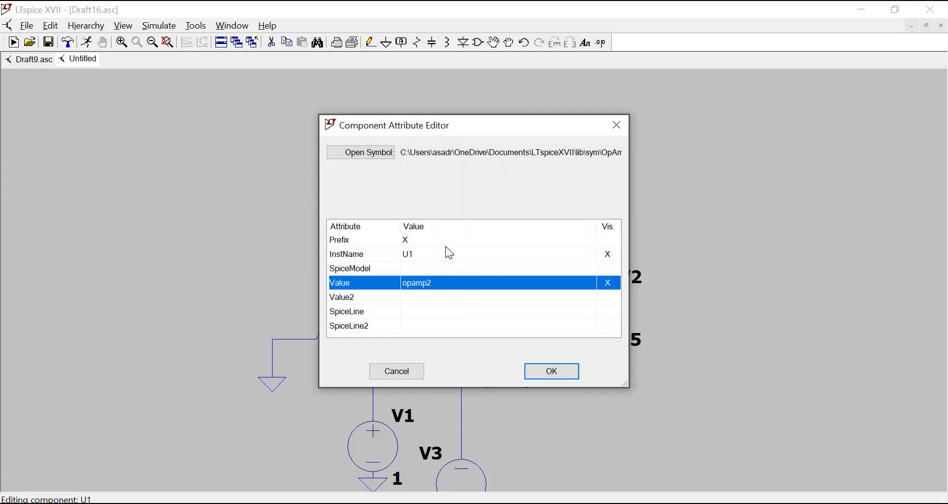
pyautogui.click(432, 282)
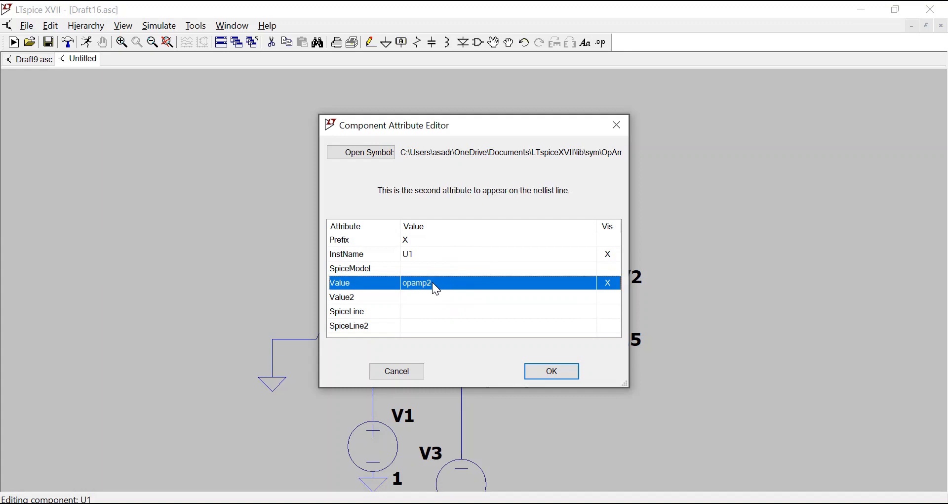
pyautogui.moveTo(405, 280); pyautogui.dragTo(389, 284)
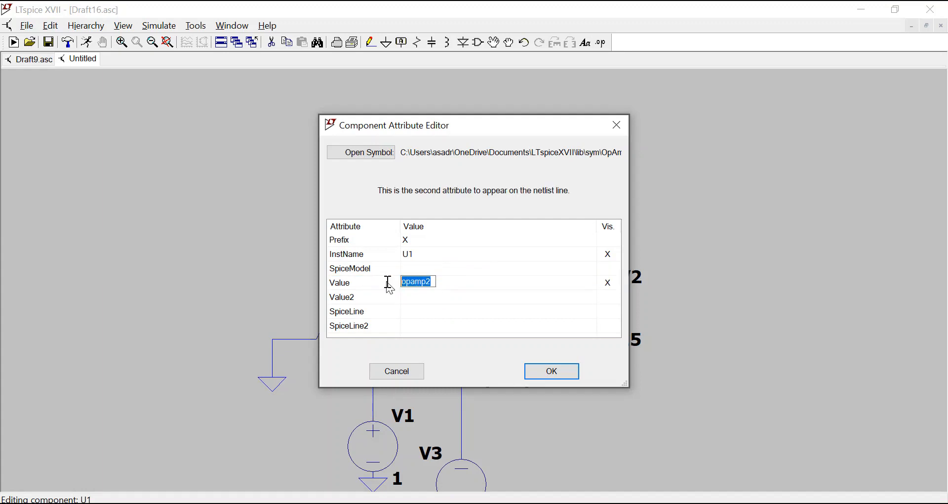
pyautogui.click(430, 502)
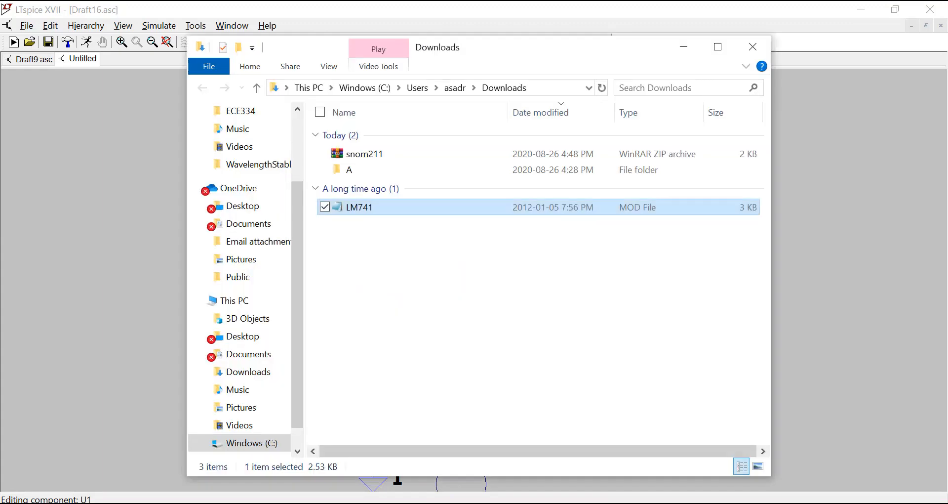
pyautogui.doubleClick(353, 209)
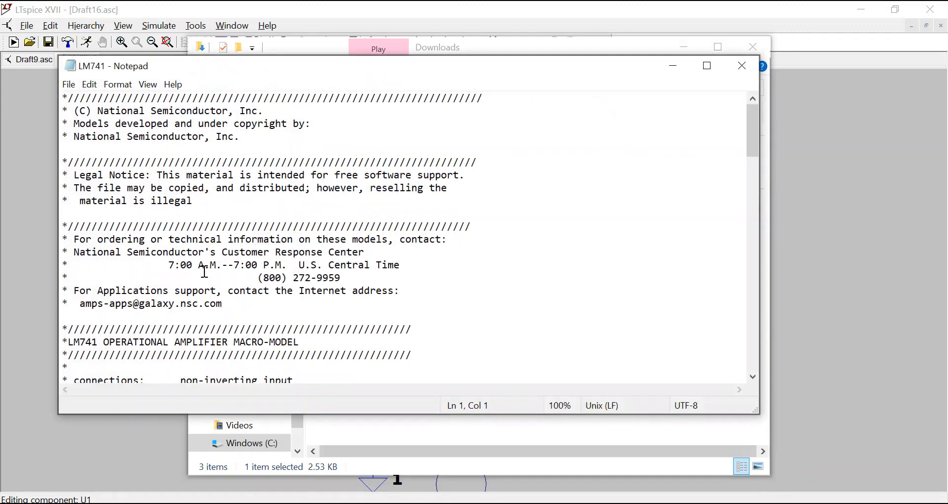
pyautogui.scroll(-4, 203, 266)
pyautogui.scroll(-2, 205, 271)
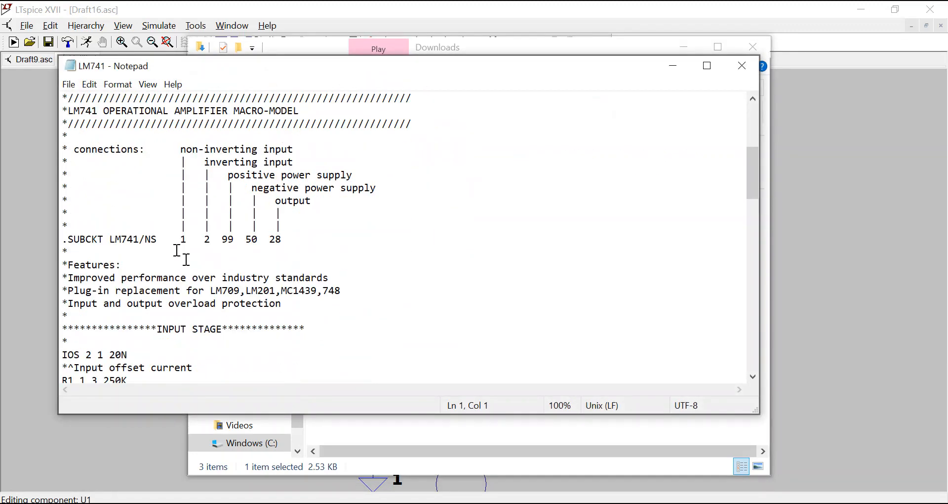
pyautogui.click(160, 240)
pyautogui.moveTo(161, 240); pyautogui.dragTo(117, 241)
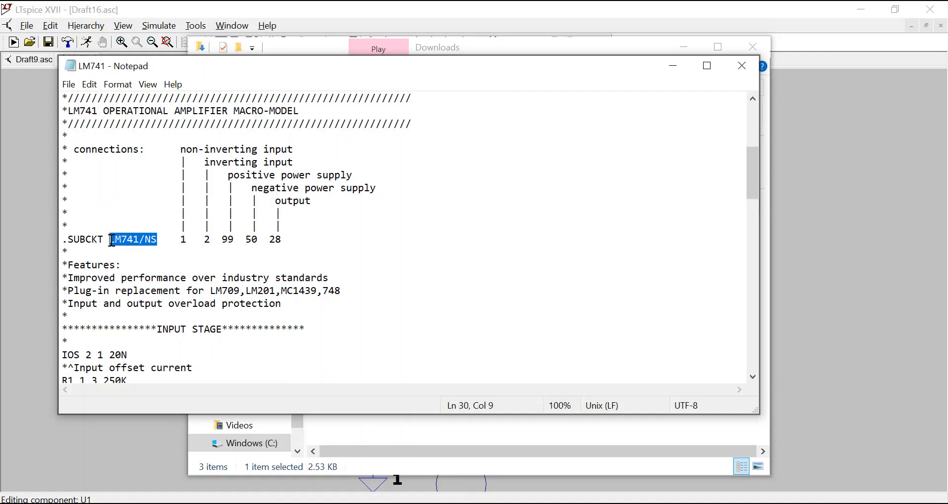
pyautogui.rightClick(117, 240)
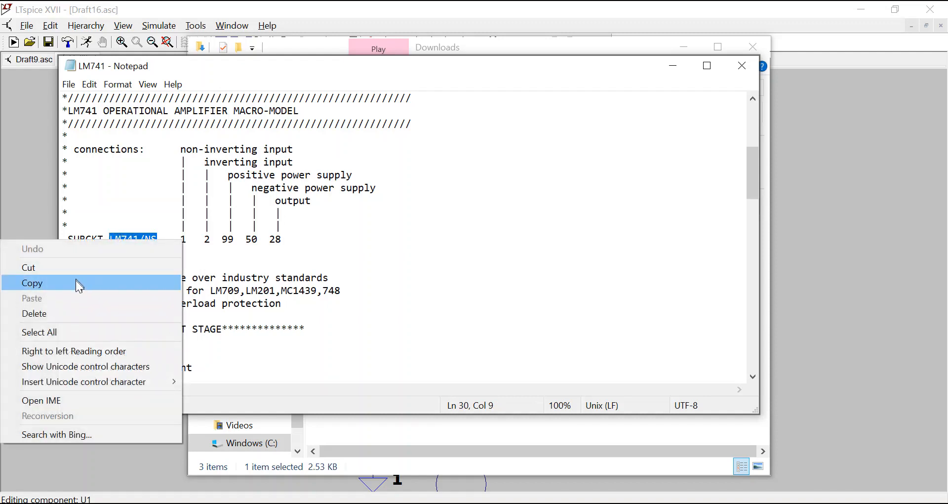
pyautogui.click(79, 284)
# - Return to LTspice and replace U1's Value attribute with the copied name LM741/NS
pyautogui.click(807, 422)
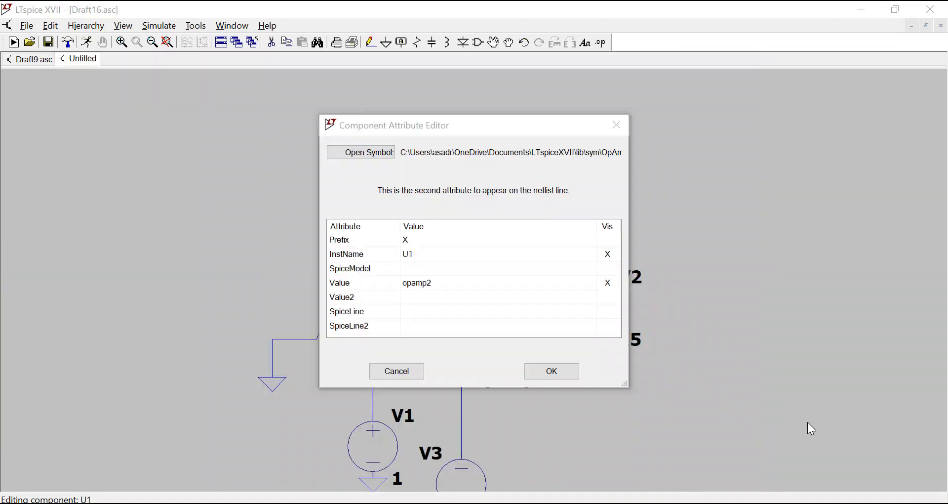
pyautogui.click(444, 283)
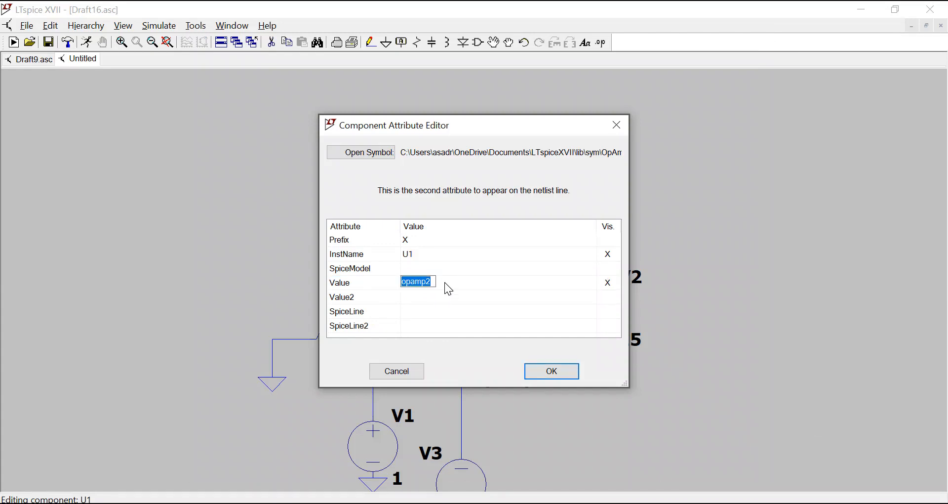
pyautogui.hotkey('ctrl', 'v')
pyautogui.click(552, 371)
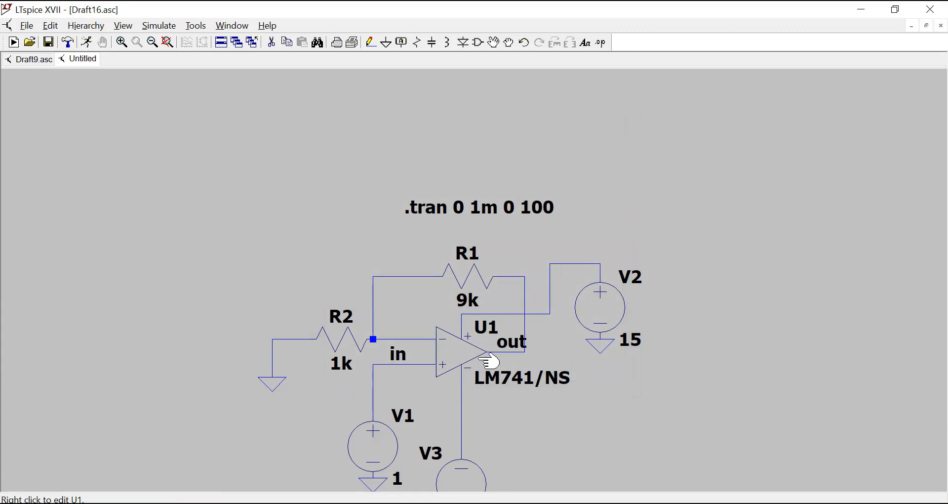
# - Copy the entire LM741 model text from Notepad and place it as a SPICE directive beside V2 in the LTspice schematic
pyautogui.click(601, 49)
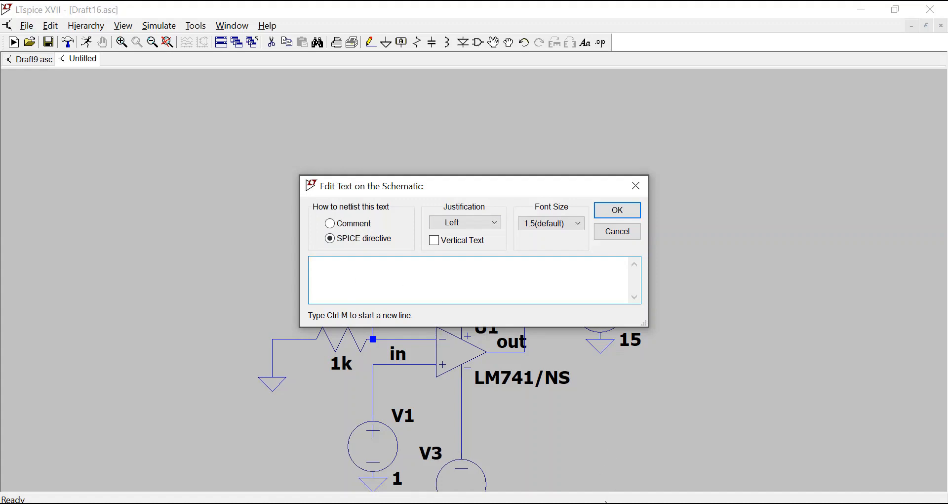
pyautogui.hotkey('alt', 'Tab')
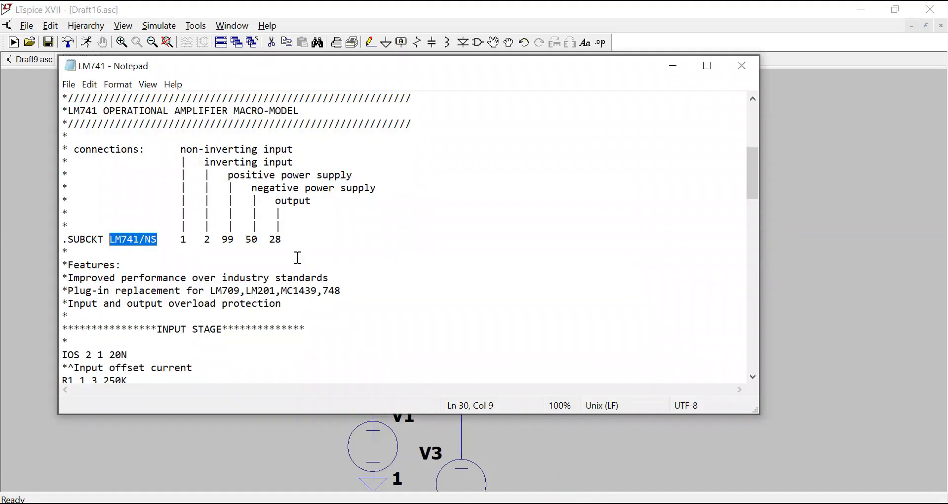
pyautogui.hotkey('ctrl', 'a')
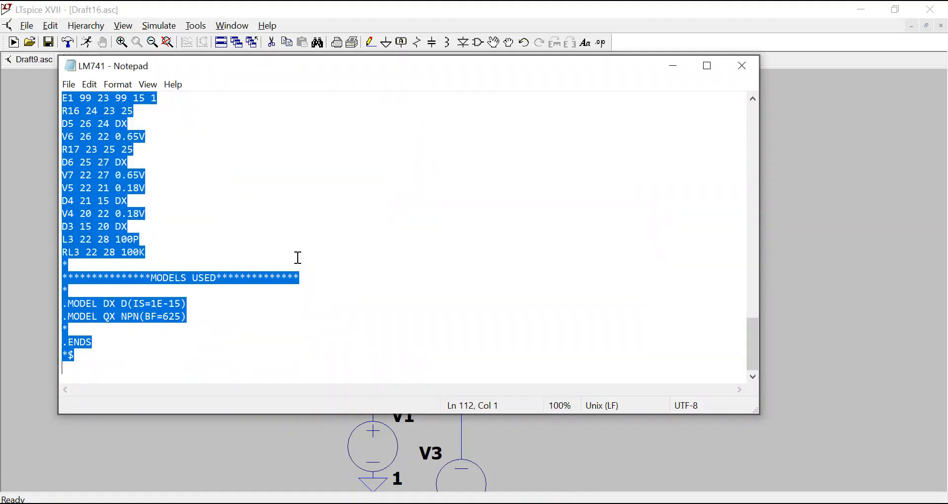
pyautogui.hotkey('alt', 'Tab')
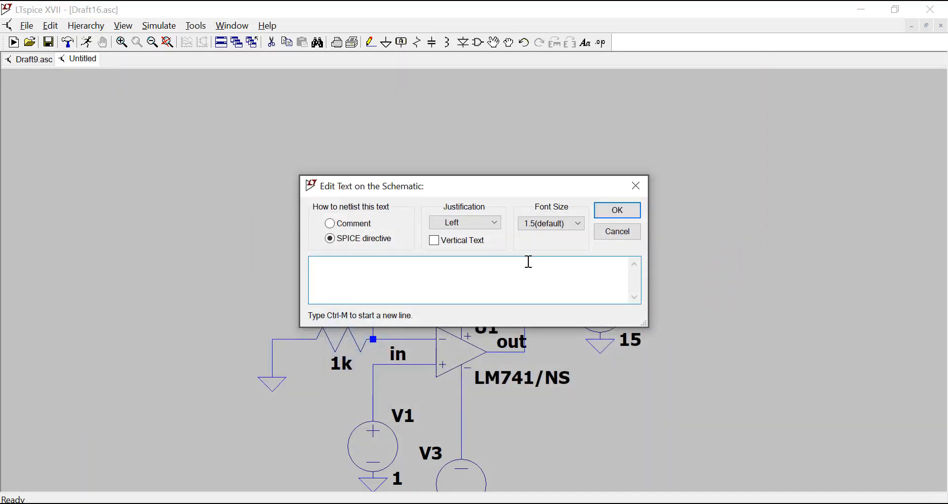
pyautogui.hotkey('ctrl', 'v')
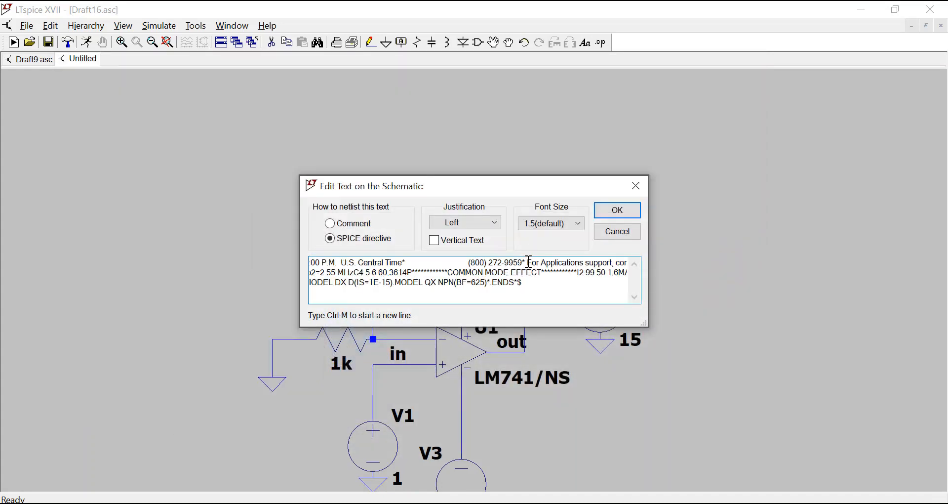
pyautogui.click(624, 213)
pyautogui.click(724, 224)
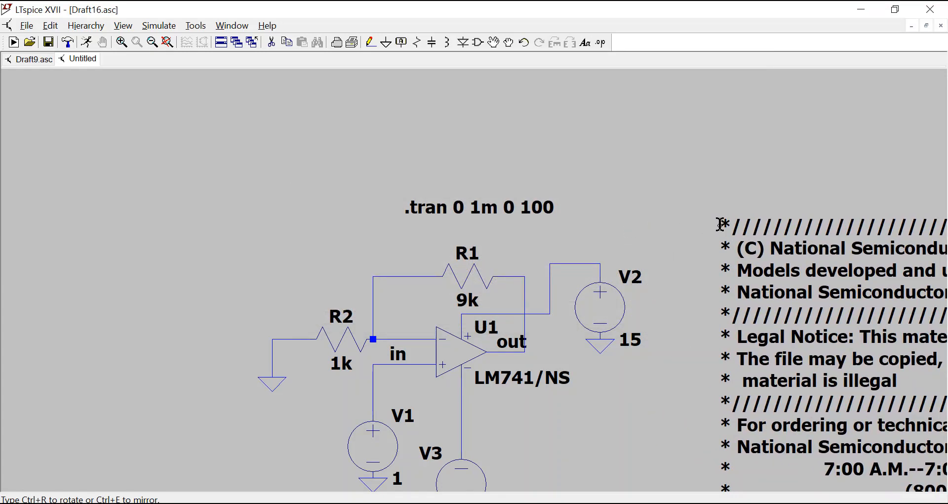
# - Run the transient simulation of the non-inverting amplifier circuit
pyautogui.scroll(1, 583, 261)
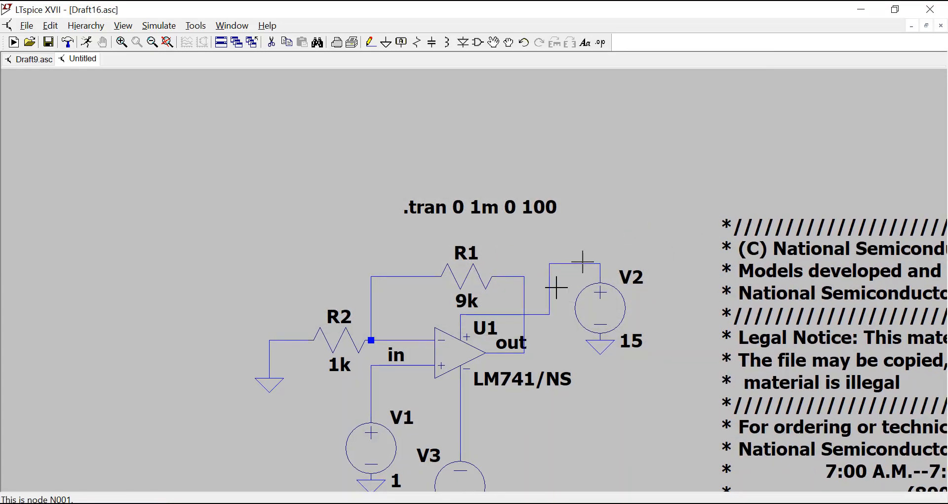
pyautogui.scroll(3, 838, 262)
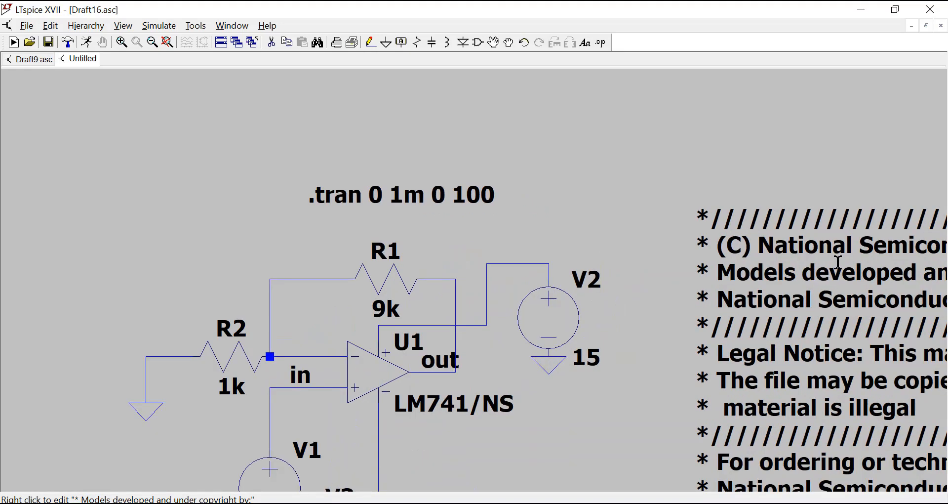
pyautogui.scroll(-2, 838, 262)
pyautogui.scroll(-4, 838, 261)
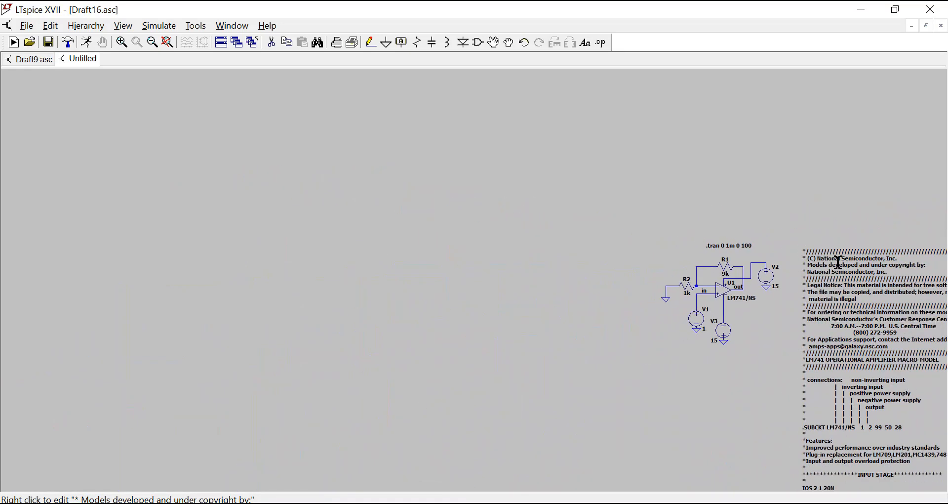
pyautogui.scroll(3, 824, 261)
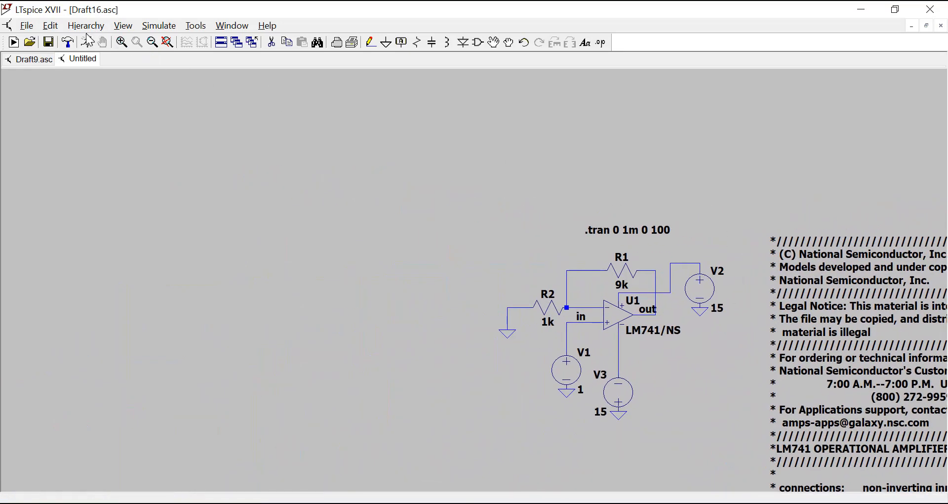
pyautogui.click(91, 48)
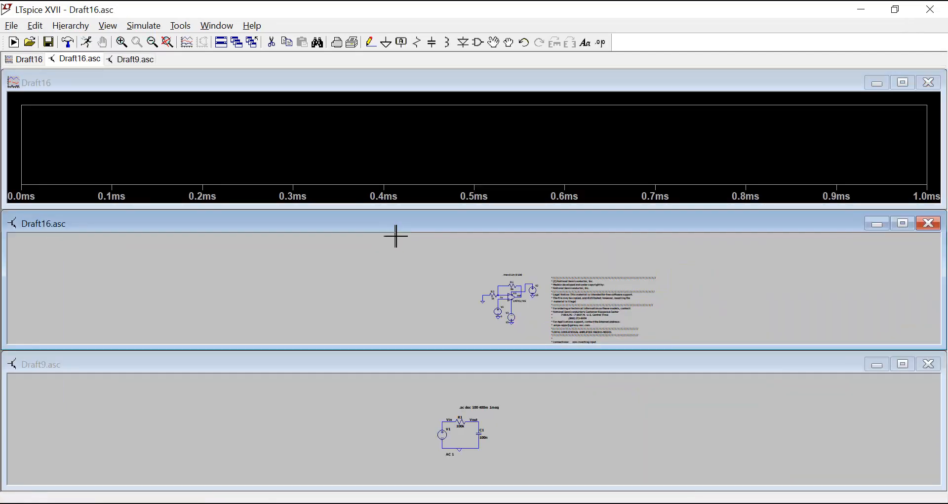
# - Close the Draft9.asc schematic with its changes saved, then plot the voltage at the amplifier's net "out"
pyautogui.click(929, 364)
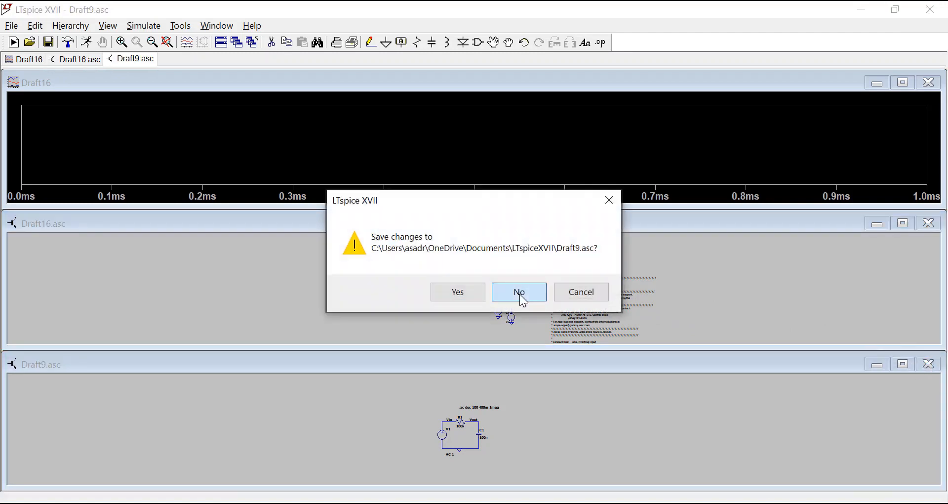
pyautogui.click(447, 295)
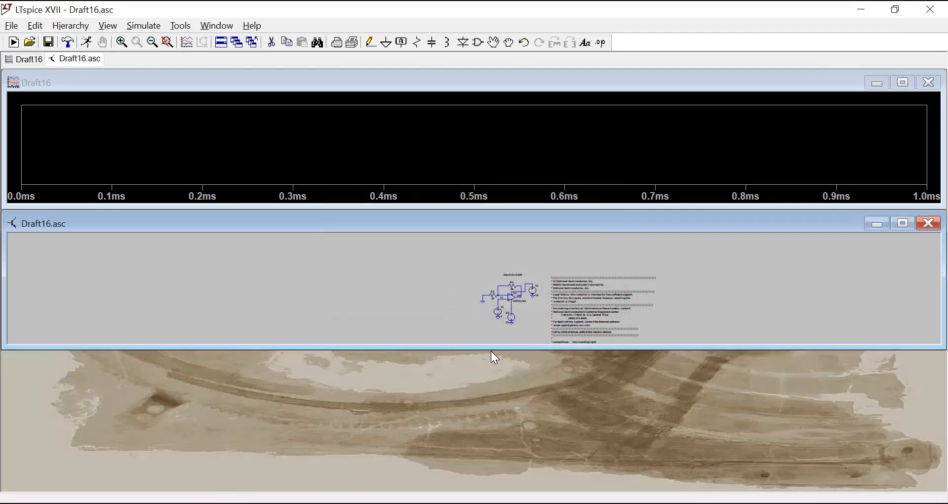
pyautogui.moveTo(491, 349); pyautogui.dragTo(491, 411)
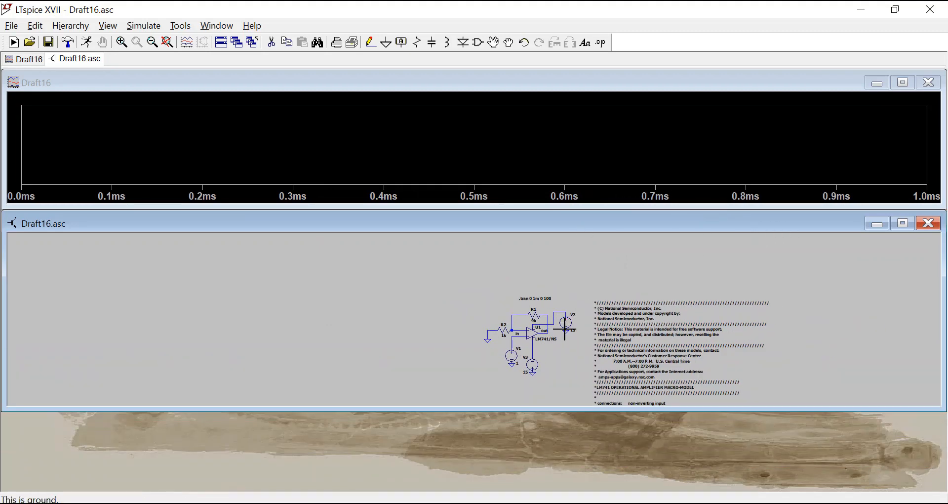
pyautogui.click(552, 329)
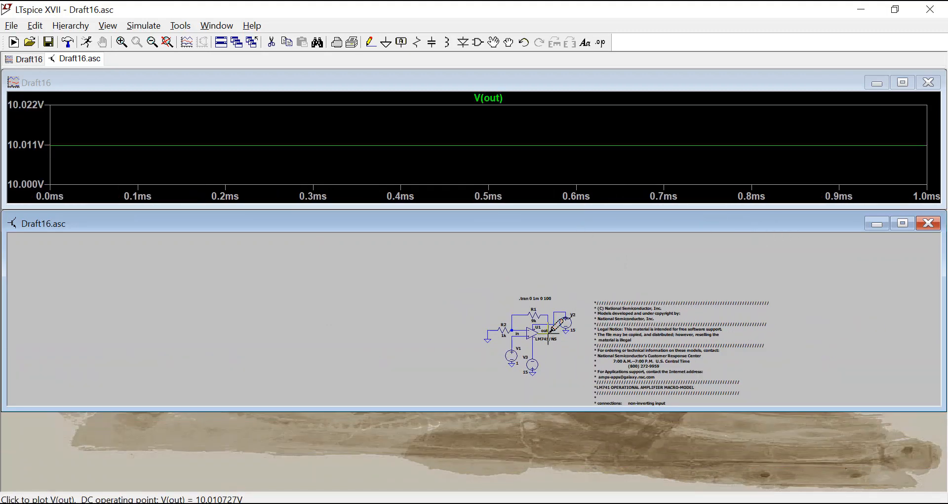
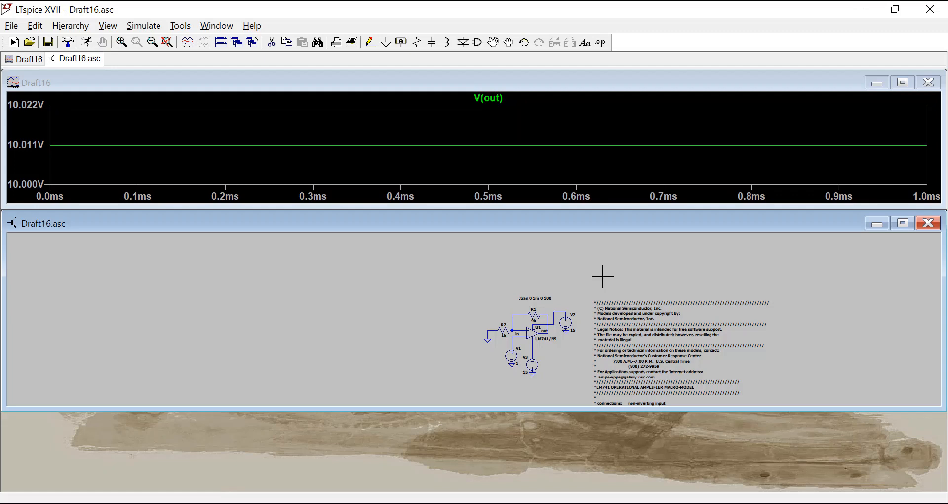
# - Maximize the Draft16 schematic window and create a new blank schematic
pyautogui.click(907, 224)
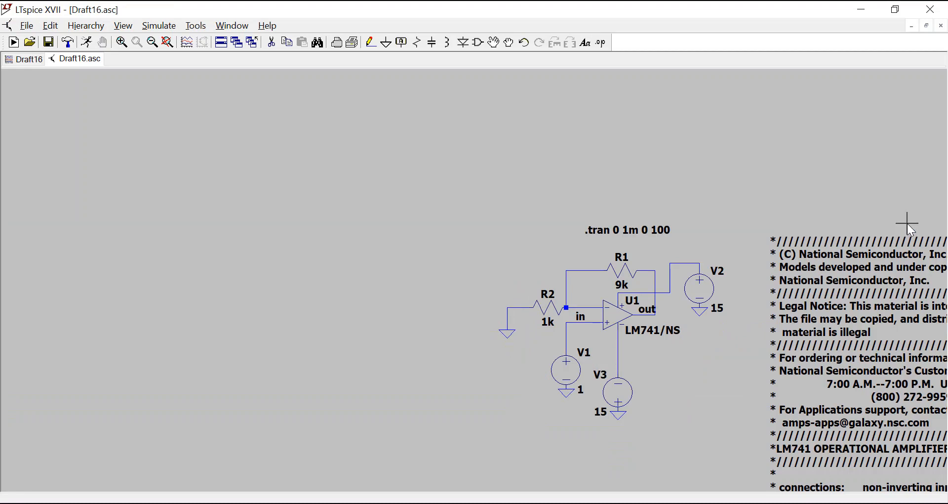
pyautogui.click(27, 26)
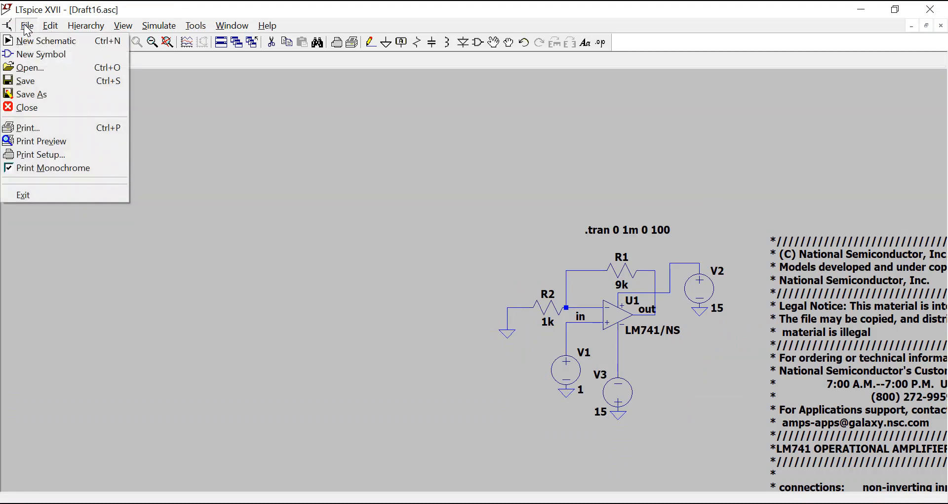
pyautogui.click(39, 40)
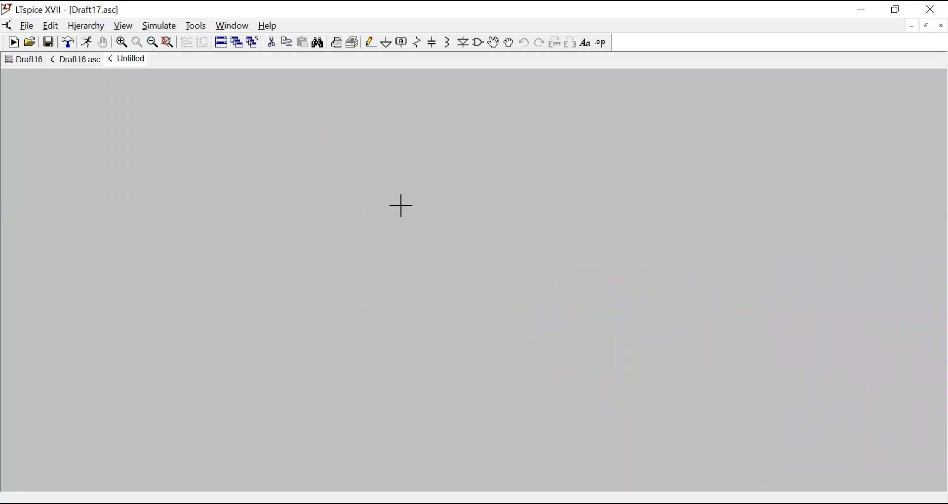
pyautogui.hotkey('ctrl', 'n')
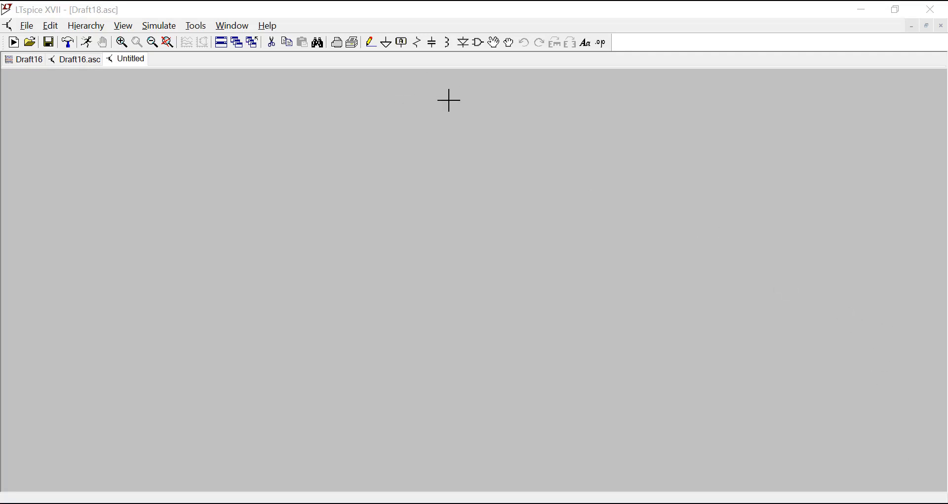
# - Place one four-terminal N-channel MOSFET (nmos4) in the middle of the blank schematic
pyautogui.click(479, 43)
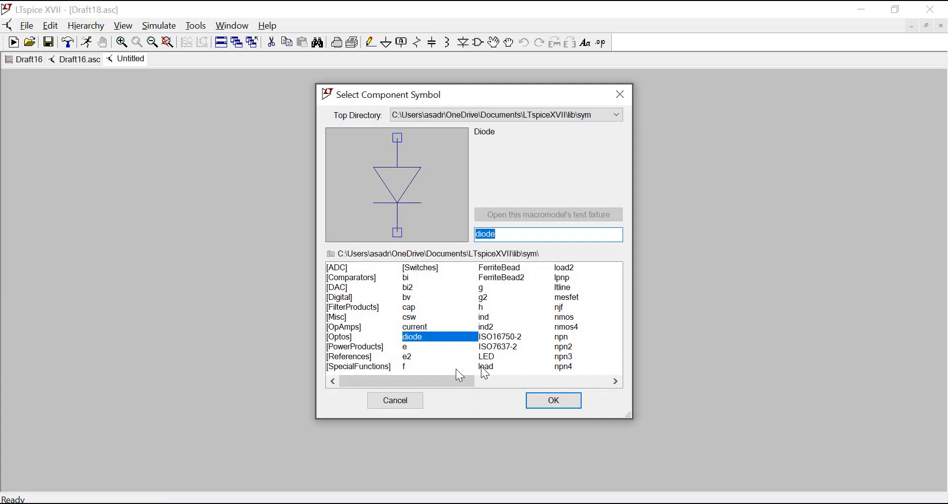
pyautogui.moveTo(414, 383); pyautogui.dragTo(506, 388)
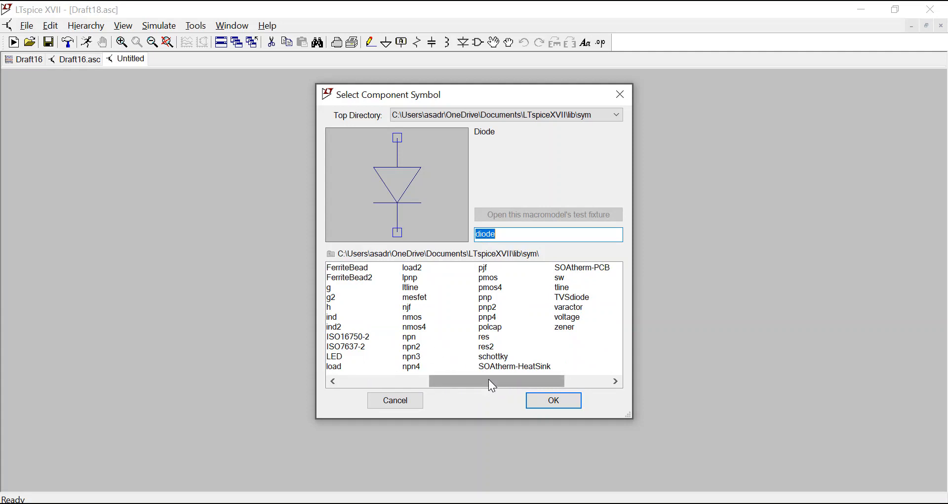
pyautogui.moveTo(489, 380)
pyautogui.mouseDown()
pyautogui.moveTo(450, 381)
pyautogui.moveTo(488, 382)
pyautogui.moveTo(478, 373)
pyautogui.mouseUp()
pyautogui.click(419, 327)
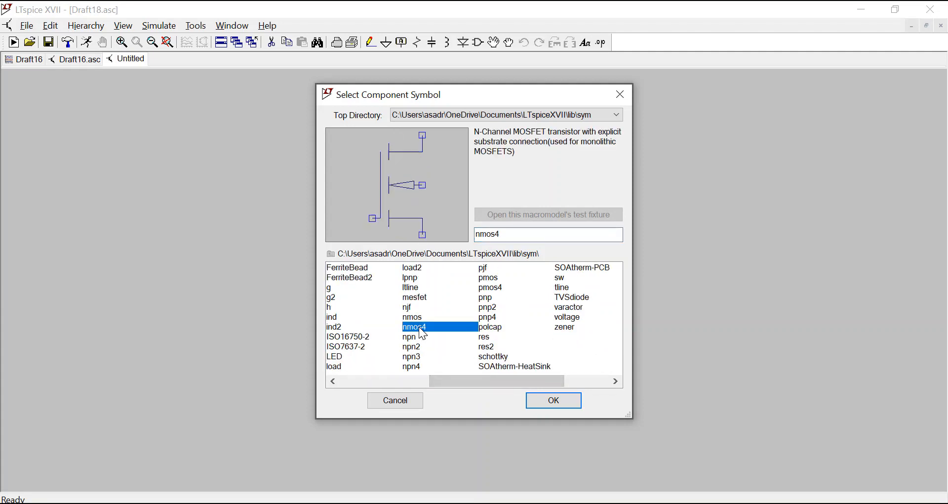
pyautogui.click(544, 400)
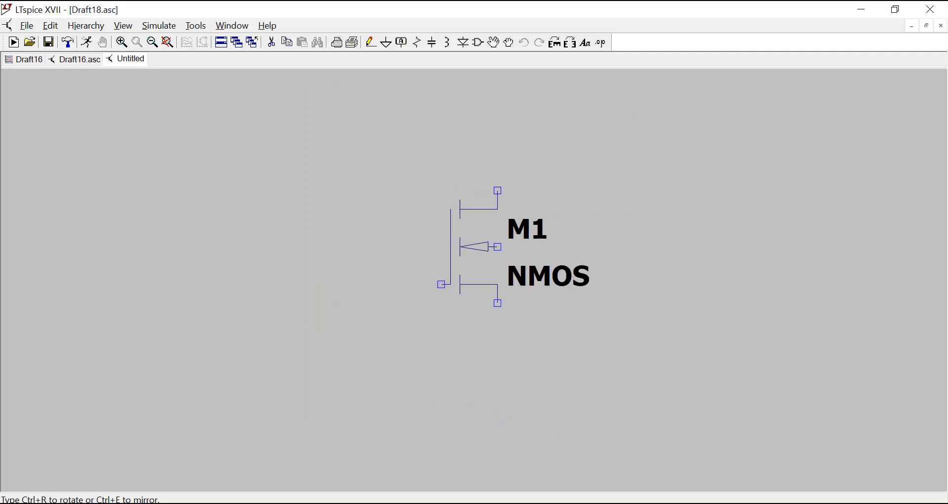
pyautogui.click(450, 265)
pyautogui.press('Escape')
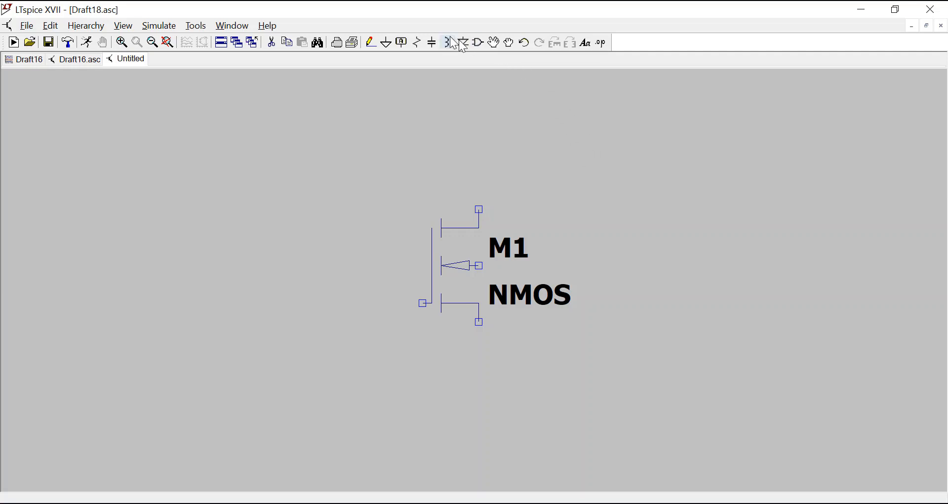
# - Place two voltage sources, V1 to the right of the MOSFET and V2 to its lower left
pyautogui.click(475, 45)
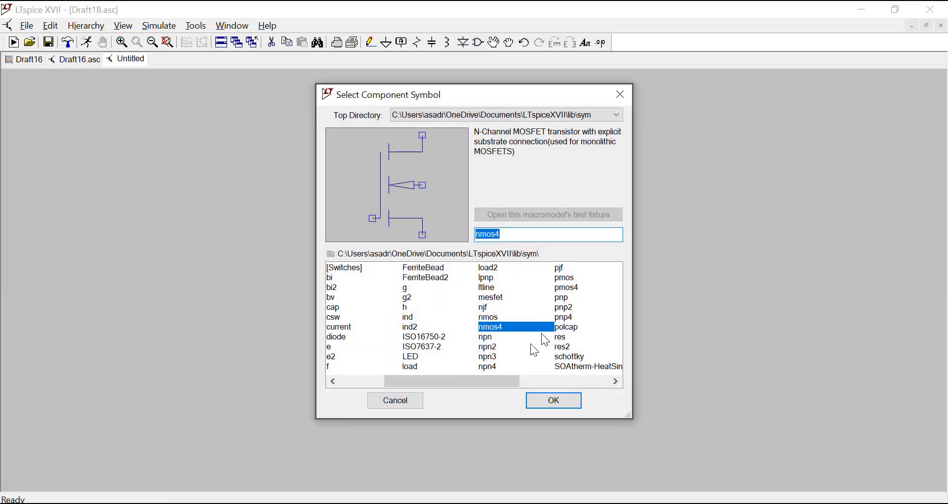
pyautogui.moveTo(481, 381); pyautogui.dragTo(571, 387)
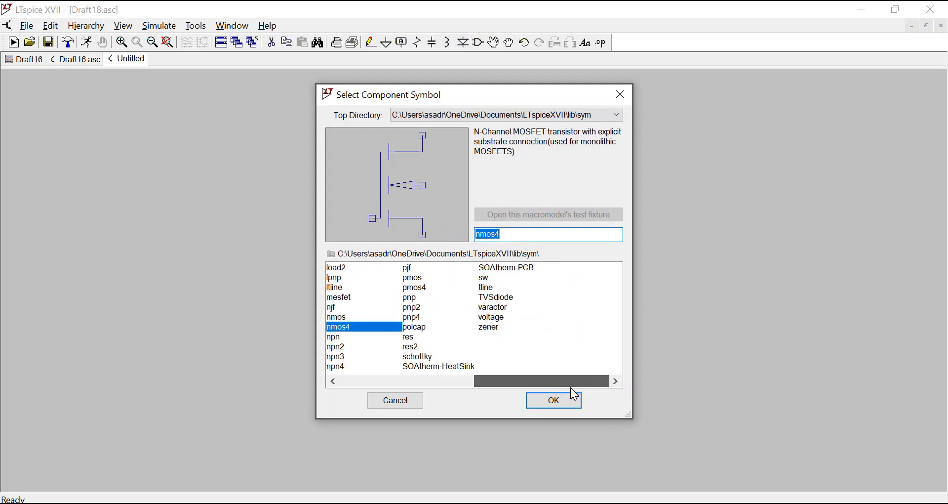
pyautogui.click(504, 325)
pyautogui.click(498, 317)
pyautogui.click(546, 407)
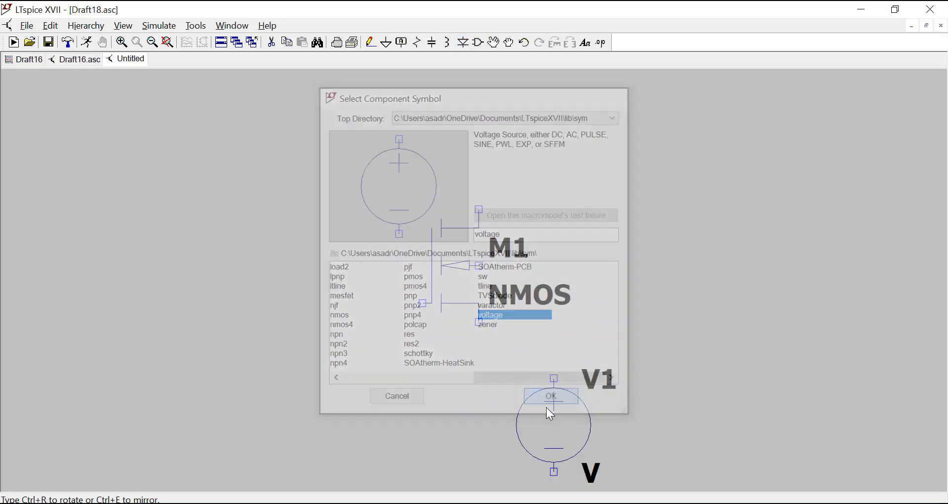
pyautogui.click(666, 191)
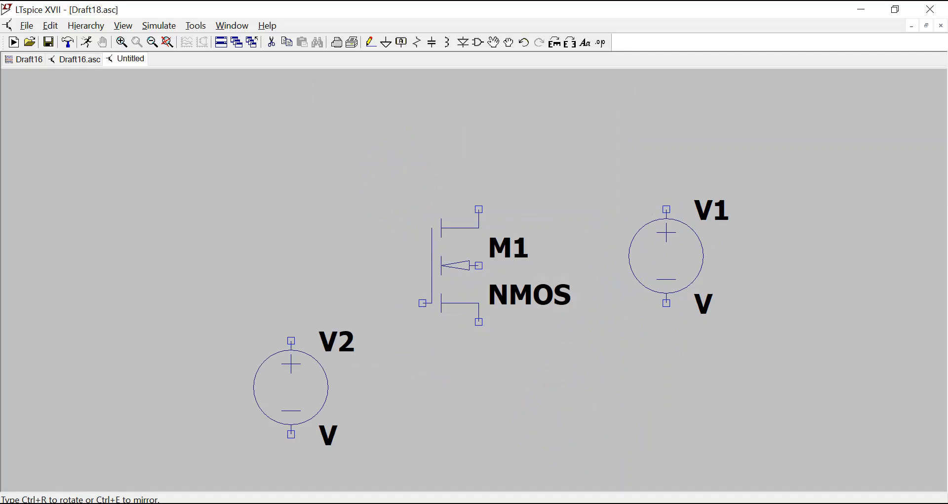
pyautogui.click(272, 322)
pyautogui.press('Escape')
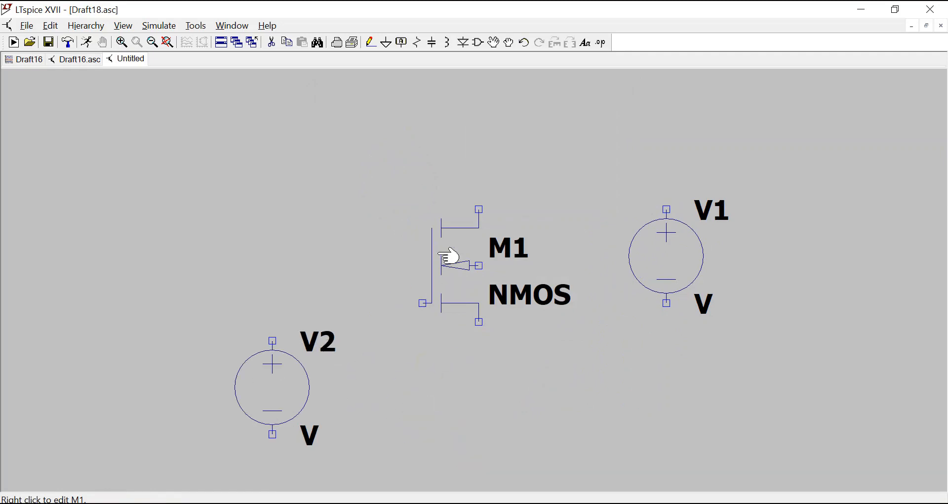
# - Wire M1's gate to V2's positive terminal and M1's drain to V1's positive terminal
pyautogui.click(371, 42)
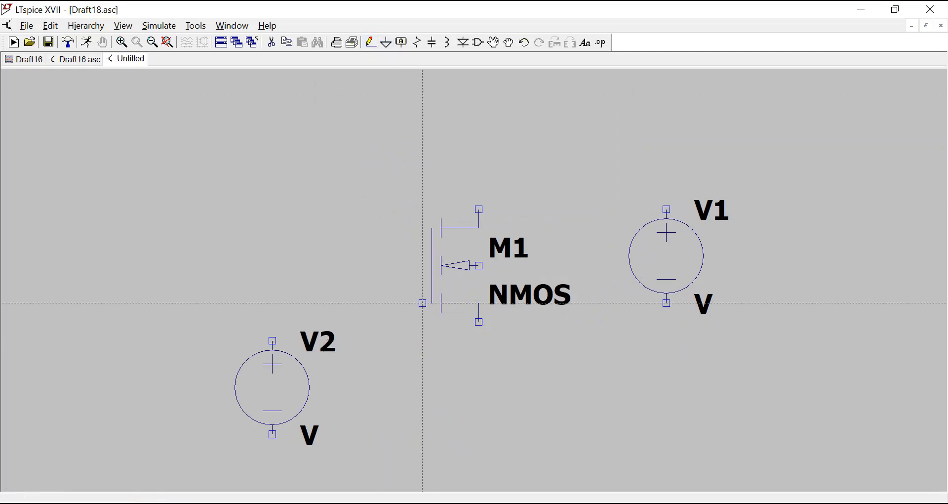
pyautogui.click(423, 303)
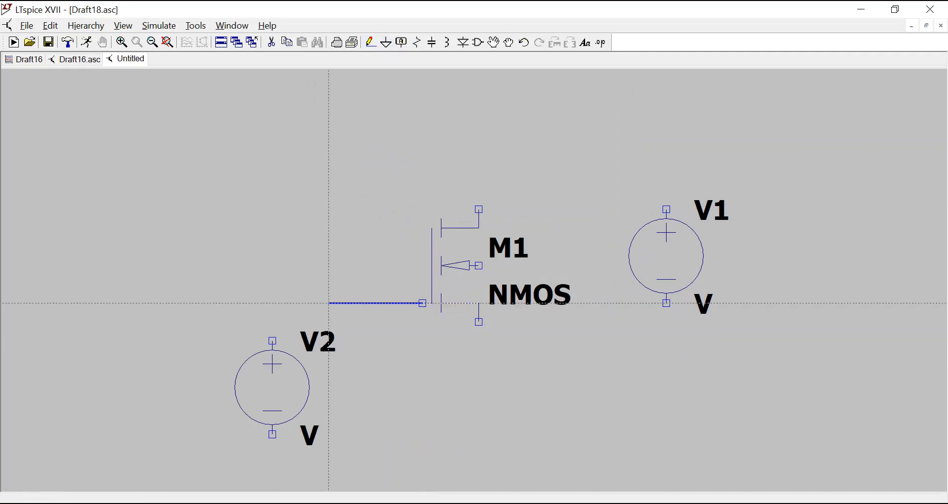
pyautogui.click(272, 341)
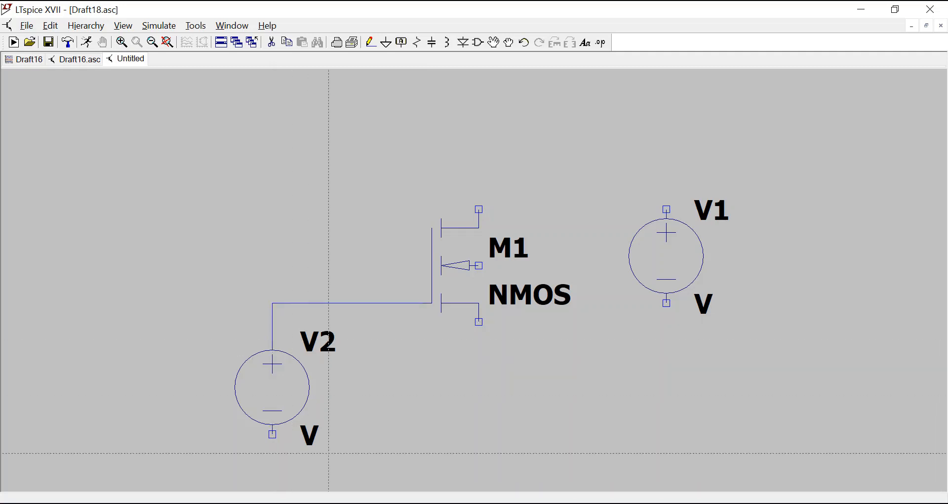
pyautogui.click(666, 209)
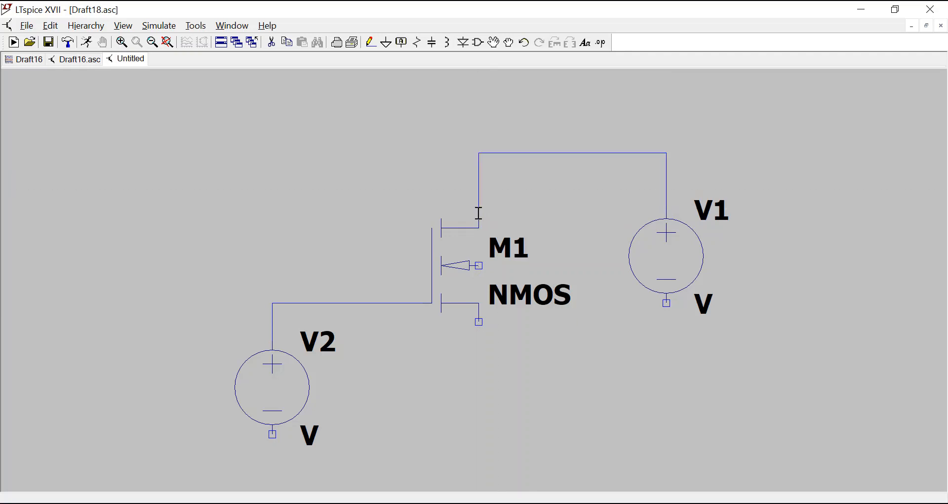
pyautogui.click(478, 209)
pyautogui.press('Escape')
# - Place a ground symbol below M1 and wire M1's source straight down to it
pyautogui.click(384, 47)
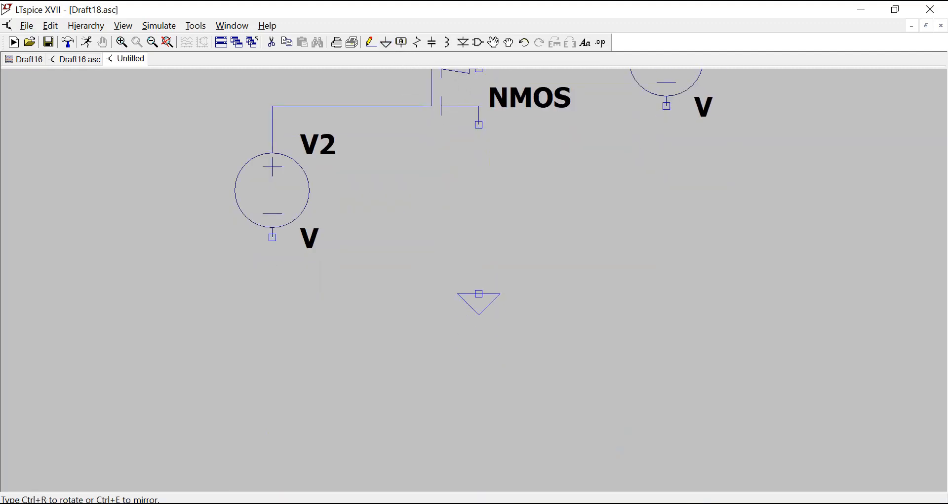
pyautogui.click(483, 315)
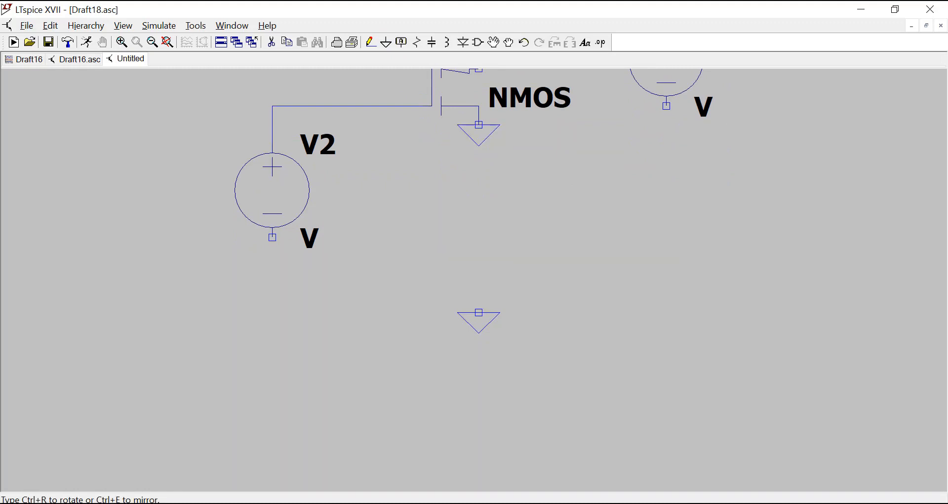
pyautogui.press('Escape')
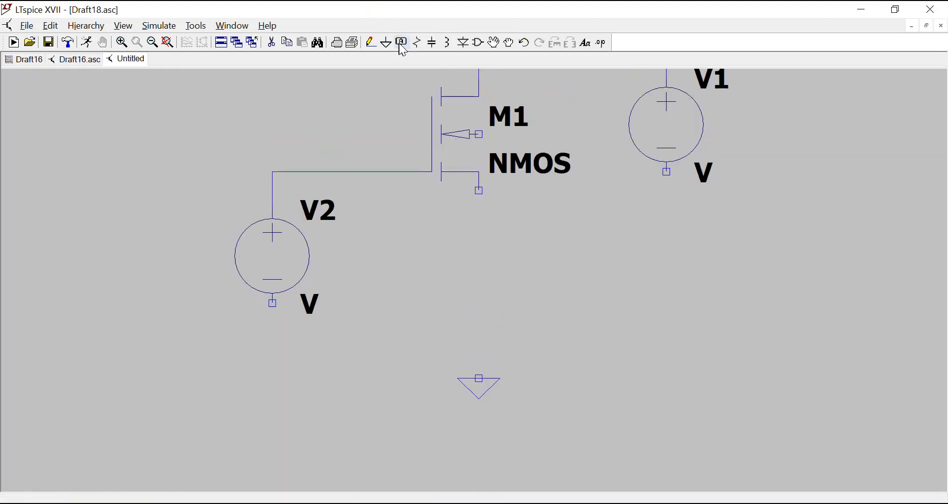
pyautogui.click(370, 43)
pyautogui.click(479, 190)
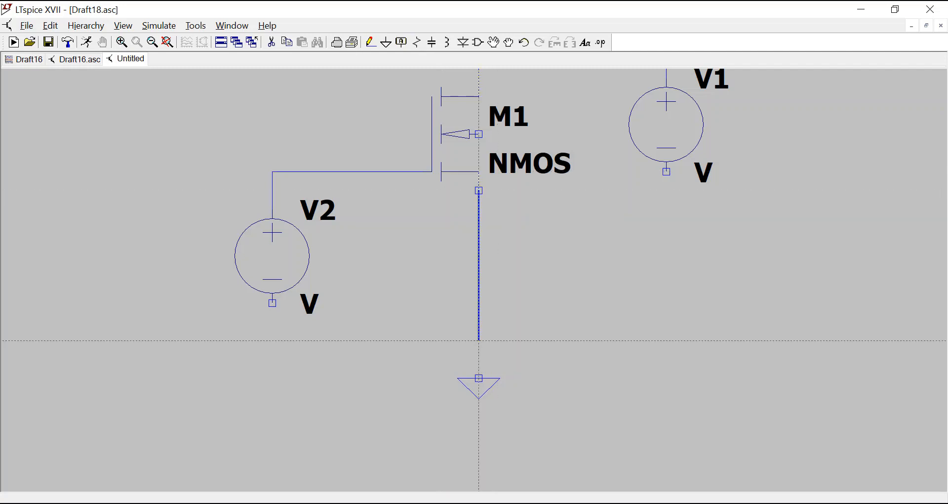
pyautogui.click(478, 378)
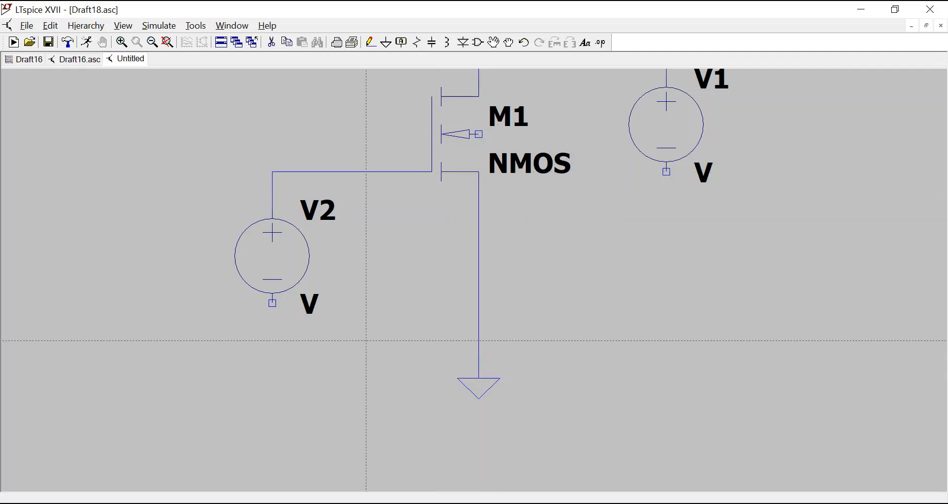
# - Wire the negative terminals of V2 and V1 to the source-to-ground wire at a common junction
pyautogui.click(272, 302)
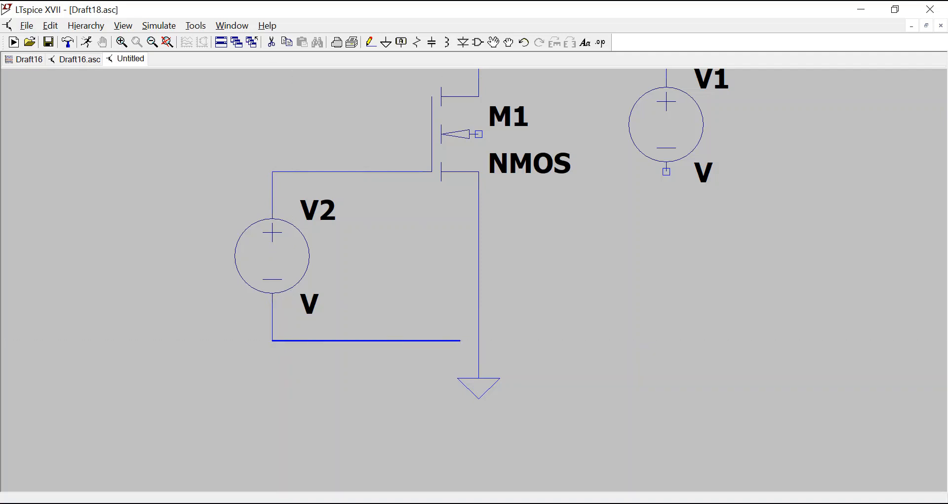
pyautogui.click(479, 340)
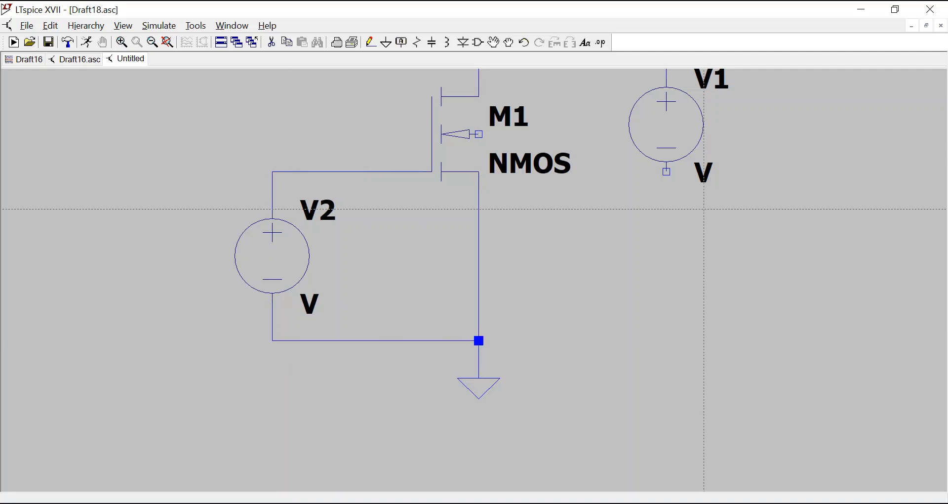
pyautogui.click(666, 171)
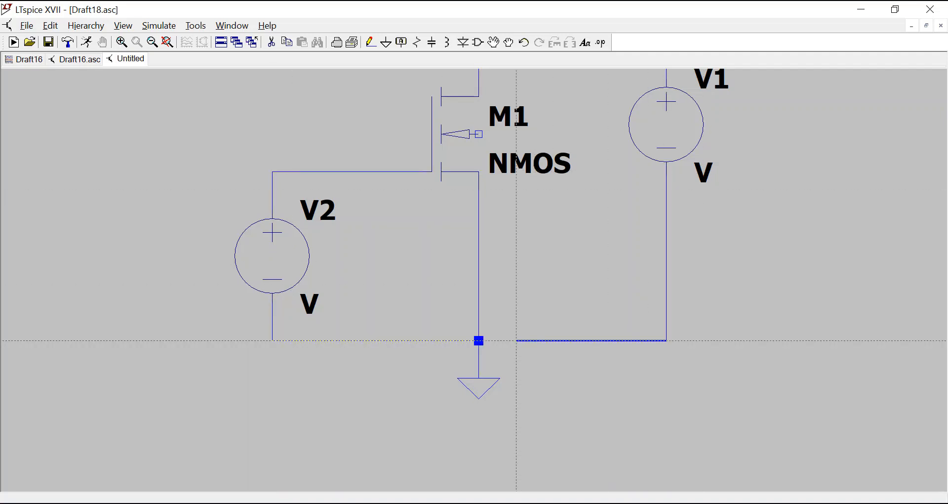
pyautogui.click(479, 340)
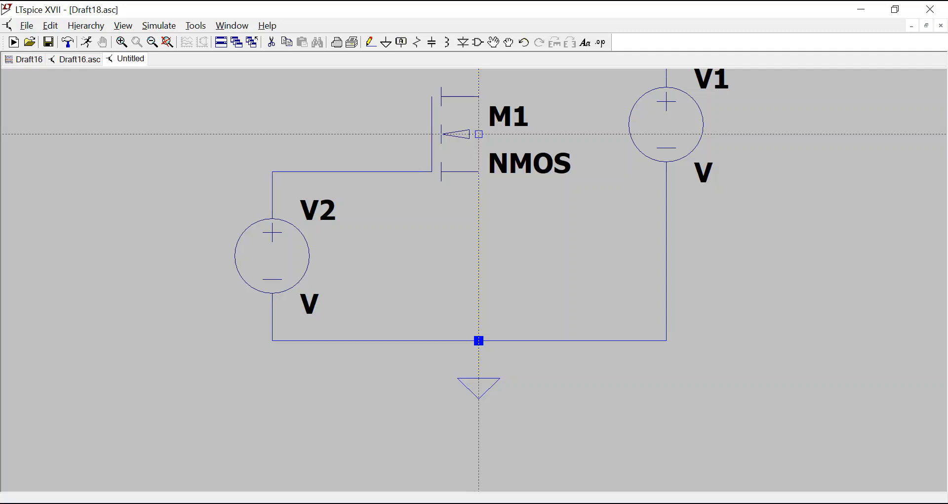
# - Wire M1's body terminal around to the source wire below the transistor
pyautogui.click(478, 134)
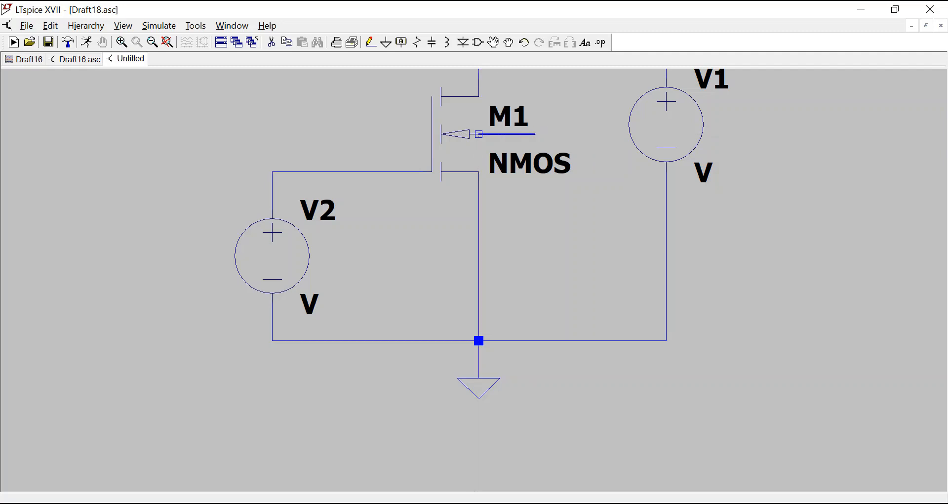
pyautogui.click(554, 227)
pyautogui.click(478, 228)
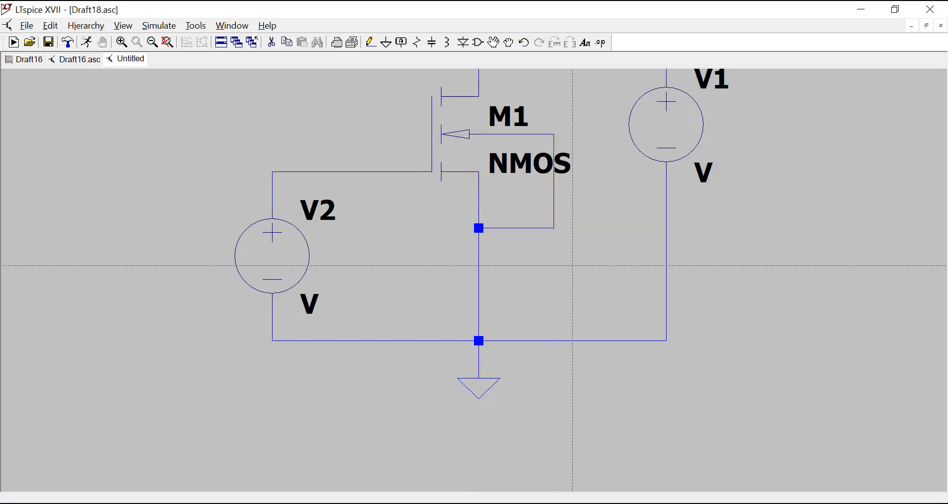
pyautogui.press('Escape')
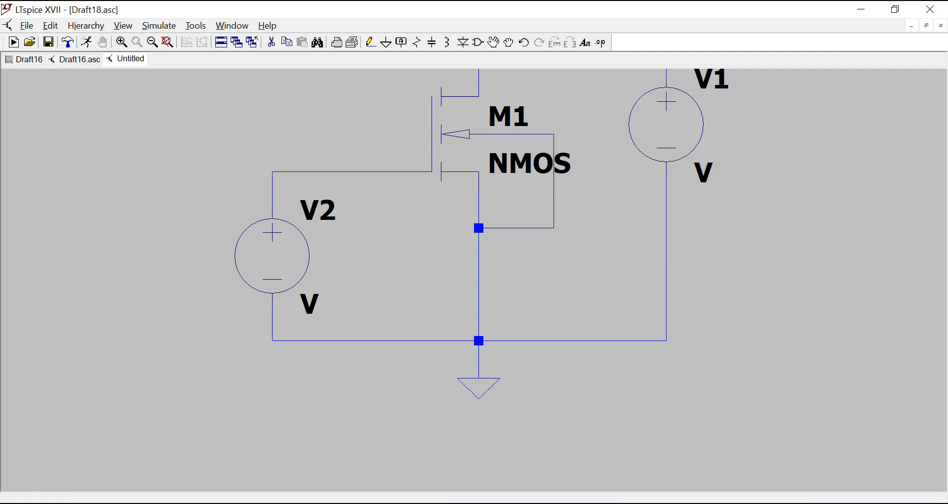
# - Switch to the browser's Predictive Technology Model page and look through the latest models down to the 180nm BSIM3 model card
pyautogui.click(476, 452)
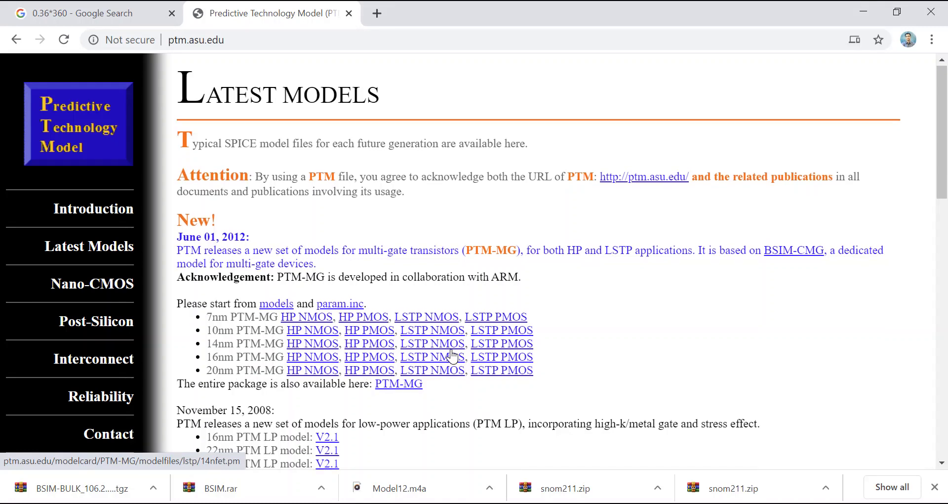
pyautogui.scroll(-4, 453, 354)
pyautogui.scroll(-10, 452, 355)
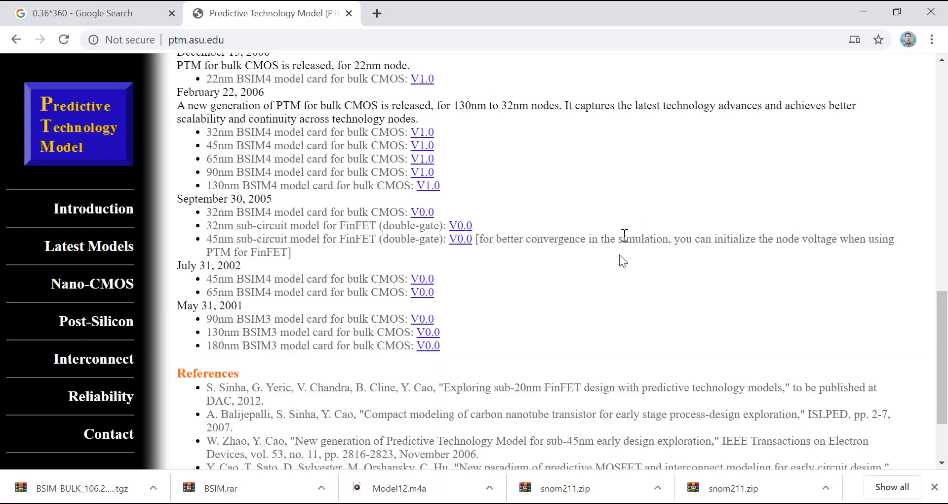
# - Switch to the BSIM3_180 file in Notepad and examine the Vth0 parameter of the 180nm NMOS model
pyautogui.click(579, 503)
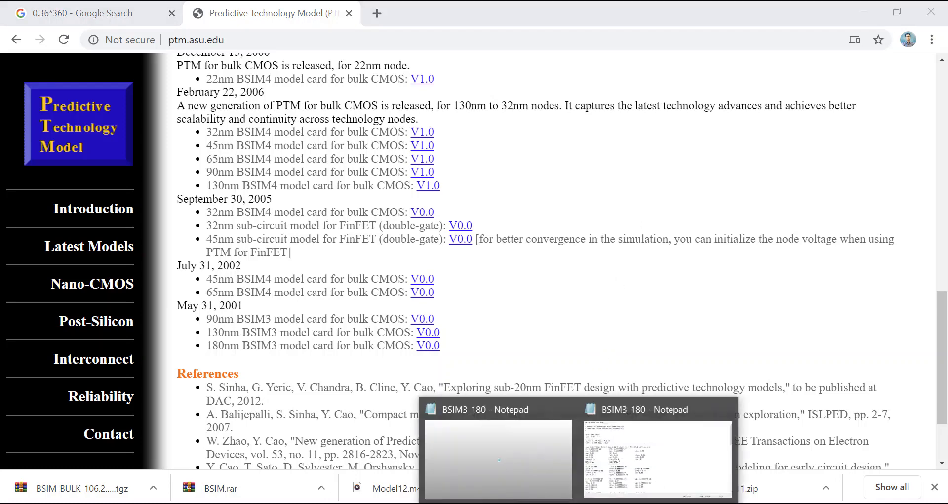
pyautogui.click(607, 481)
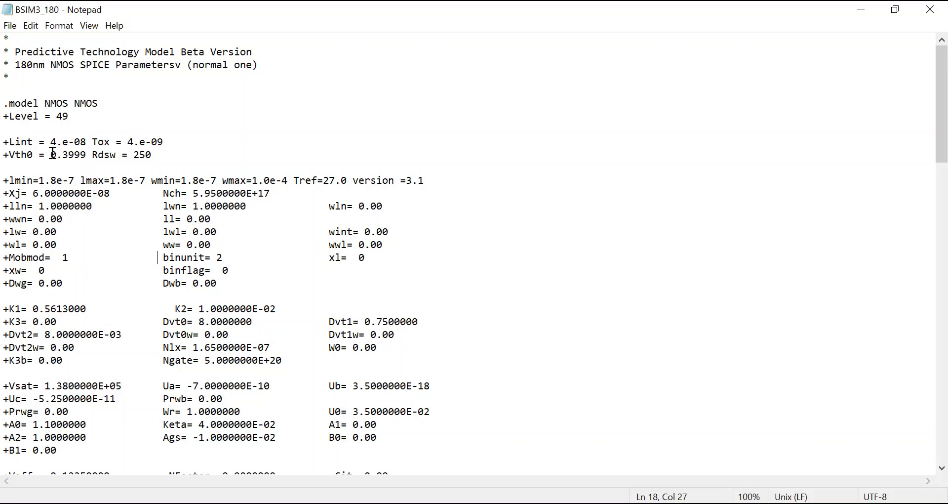
pyautogui.moveTo(51, 154); pyautogui.dragTo(85, 155)
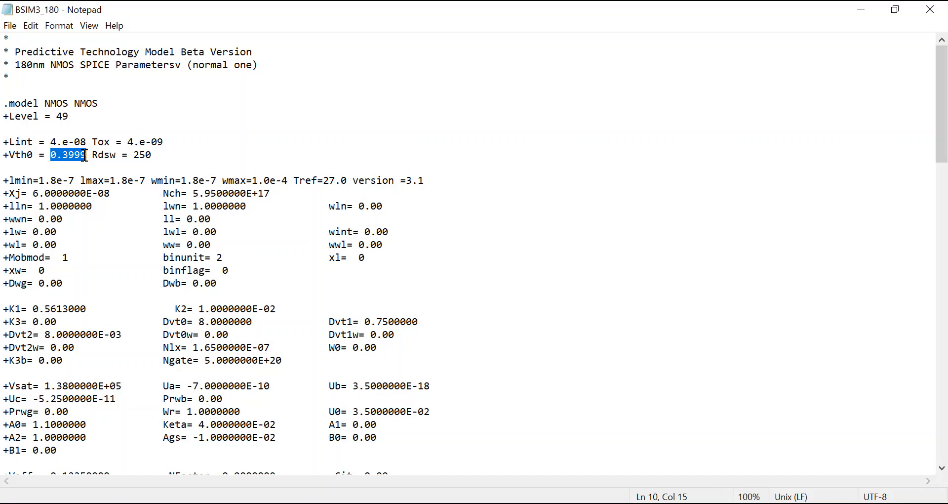
pyautogui.click(182, 196)
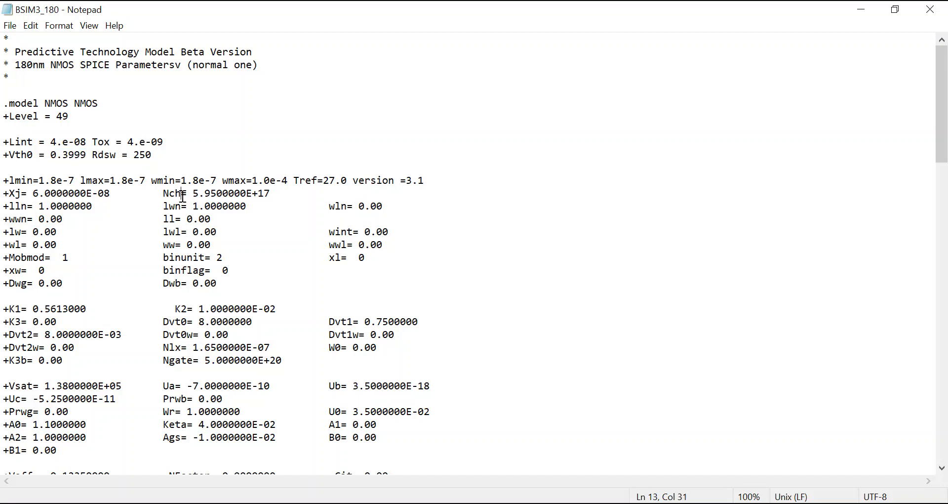
# - Copy the entire BSIM3_180 model text and place it in the LTspice schematic as a SPICE directive beside V1
pyautogui.hotkey('ctrl', 'shift', 'End')
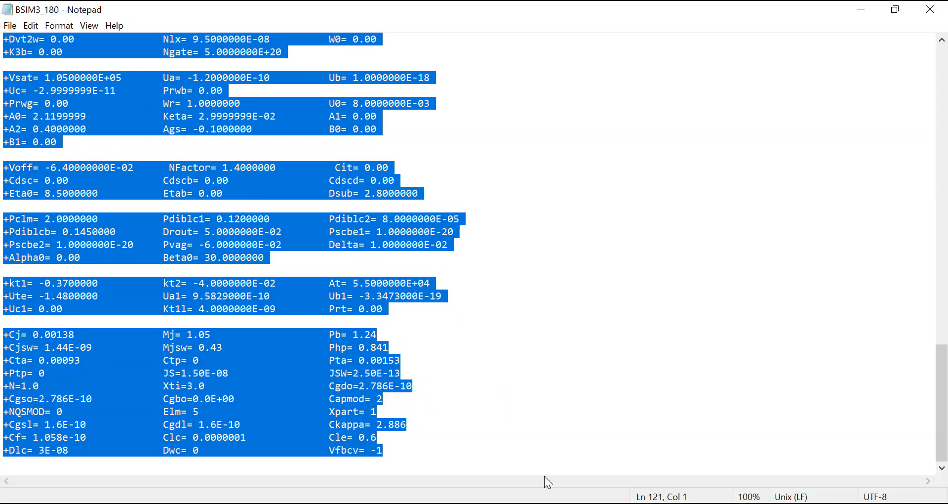
pyautogui.hotkey('alt', 'Tab')
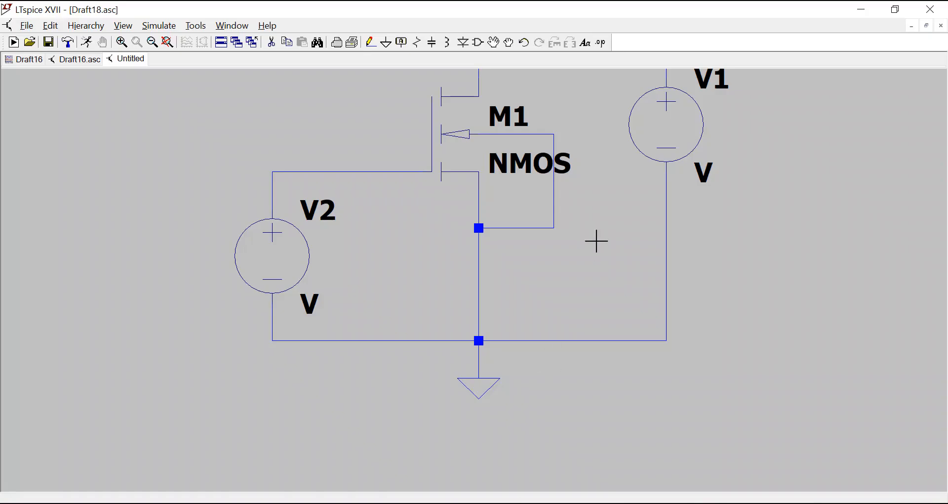
pyautogui.click(601, 43)
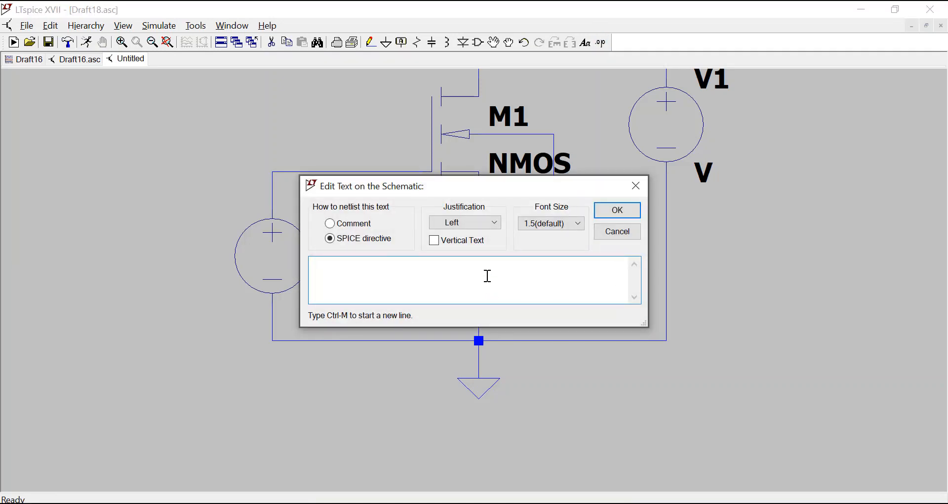
pyautogui.hotkey('ctrl', 'v')
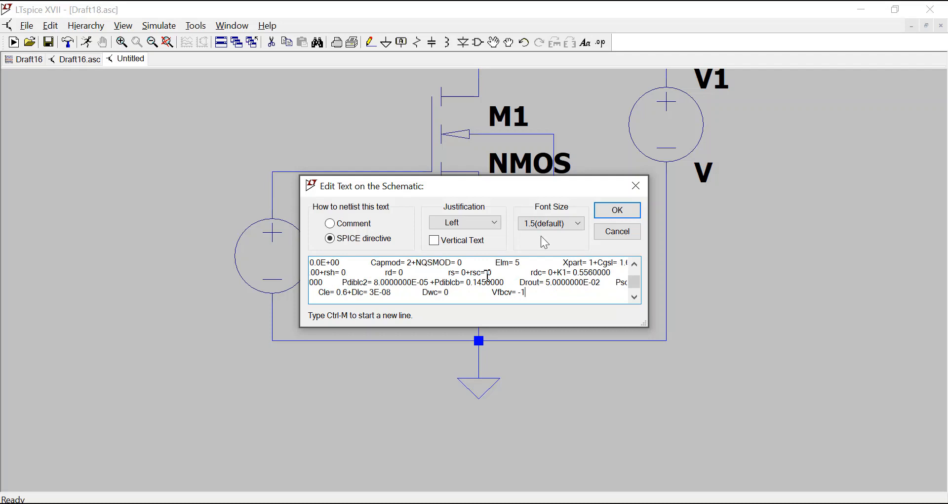
pyautogui.click(615, 210)
pyautogui.click(805, 188)
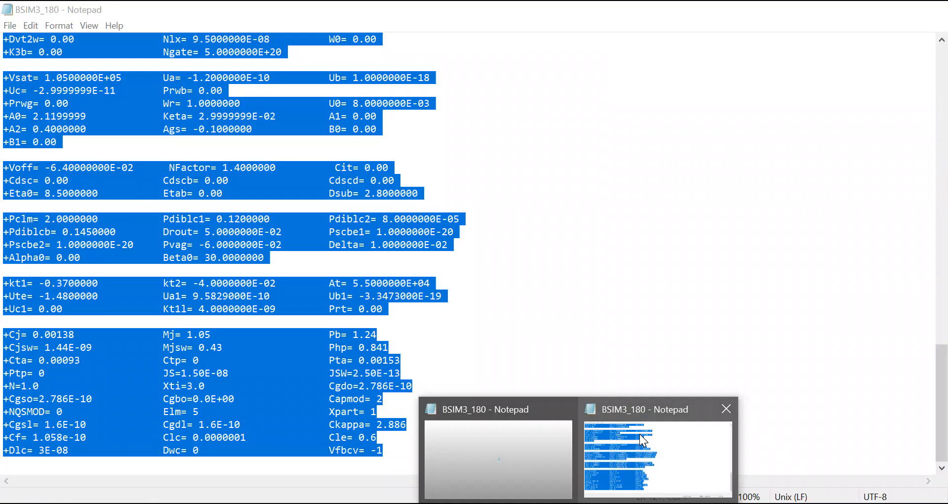
# - Check the model name in the .model line of BSIM3_180 in Notepad, and return to the LTspice schematic
pyautogui.click(639, 433)
pyautogui.click(726, 362)
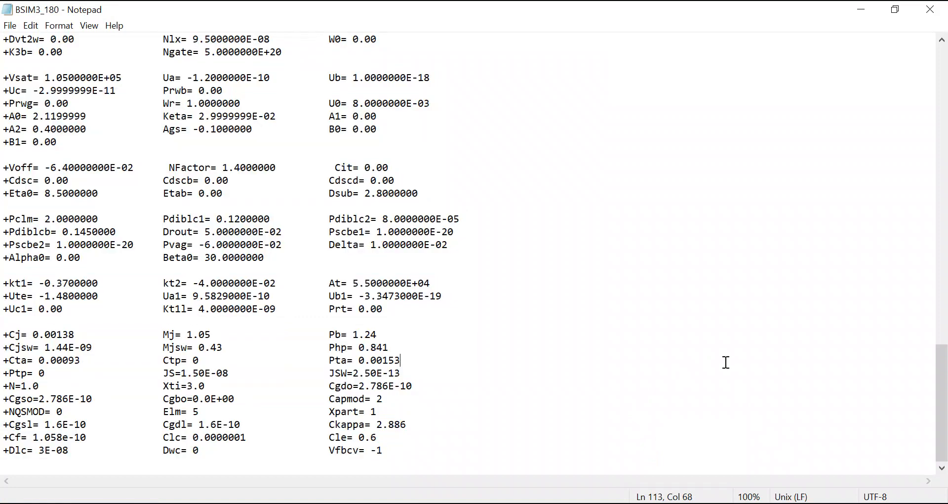
pyautogui.moveTo(941, 360); pyautogui.dragTo(944, 61)
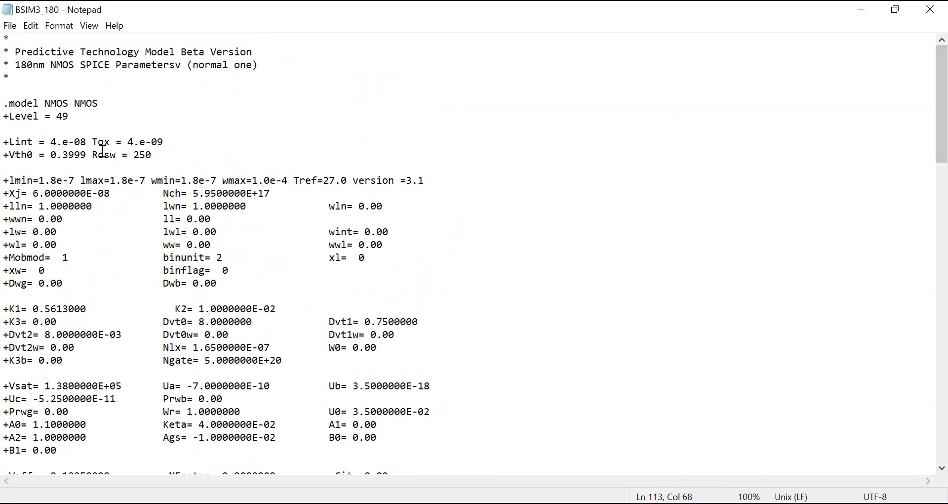
pyautogui.doubleClick(58, 103)
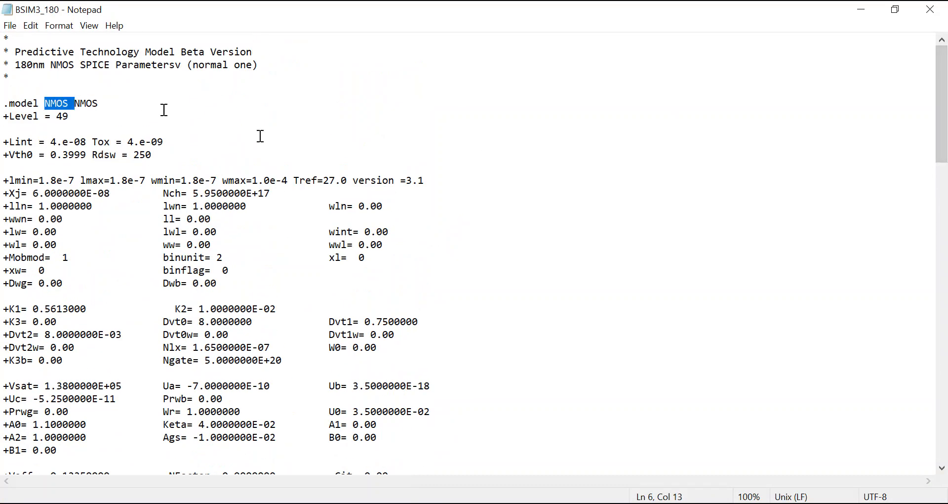
pyautogui.click(862, 10)
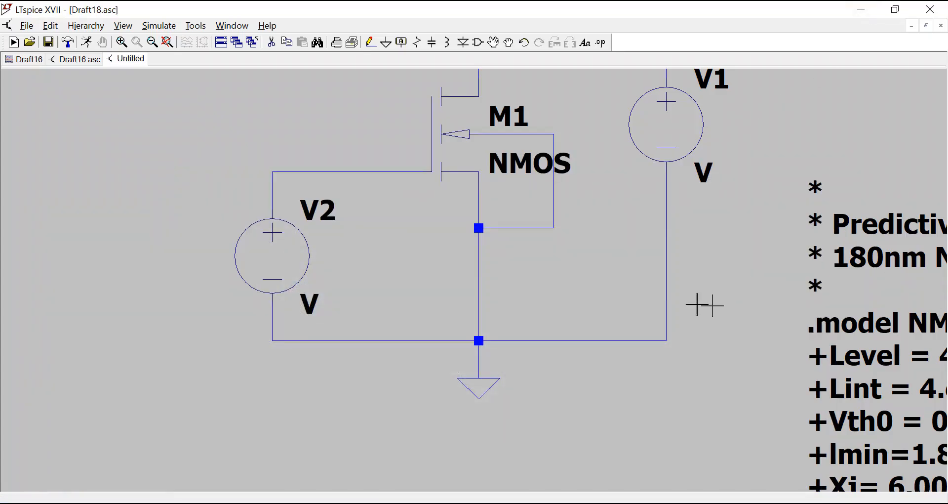
# - Set MOSFET M1's length to 200u and width to 400u
pyautogui.rightClick(475, 158)
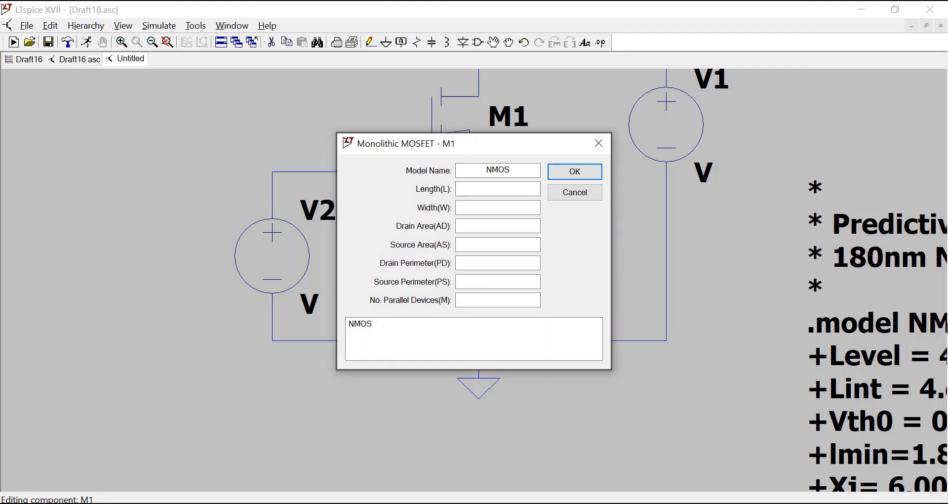
pyautogui.click(487, 194)
pyautogui.write('200u')
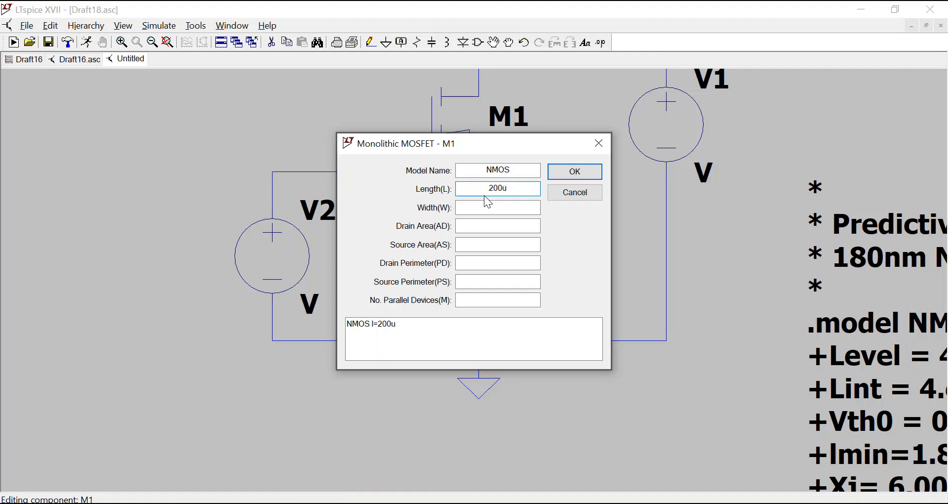
pyautogui.click(471, 207)
pyautogui.write('400u')
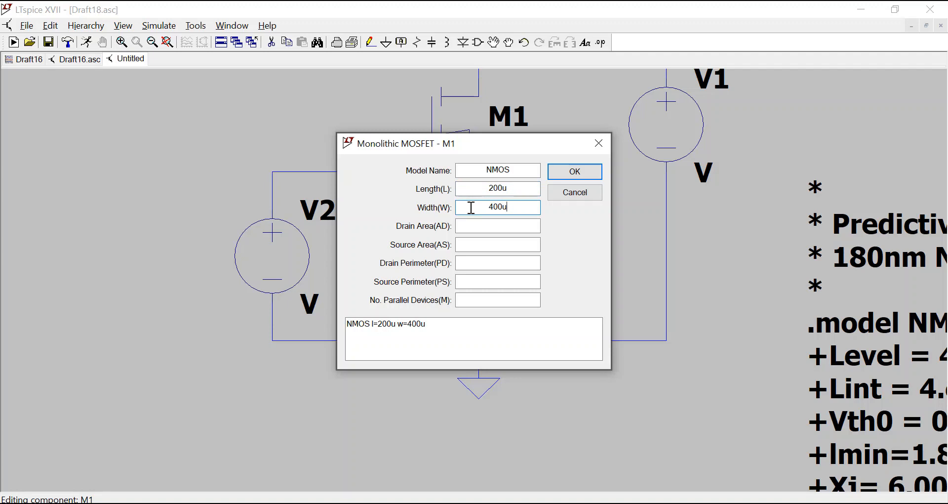
pyautogui.click(557, 173)
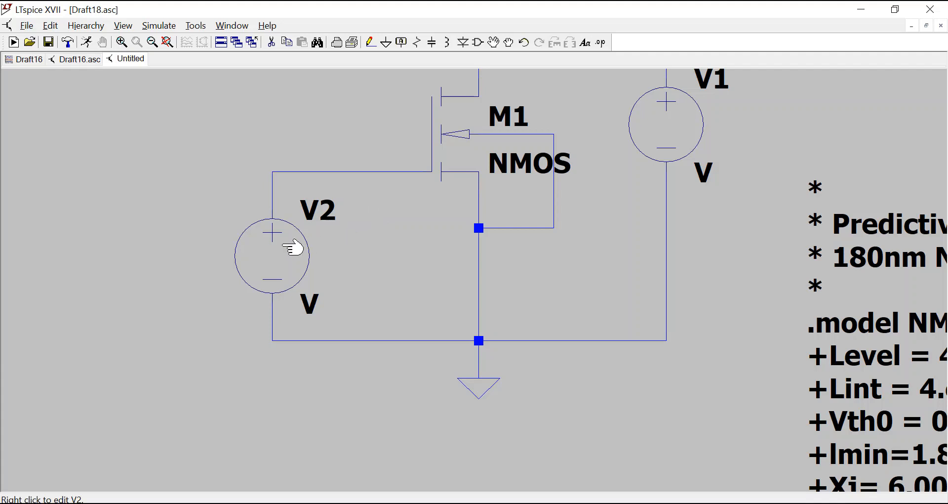
# - Set V1's DC value to 1.8 V and V2's DC value to 1 V
pyautogui.rightClick(682, 129)
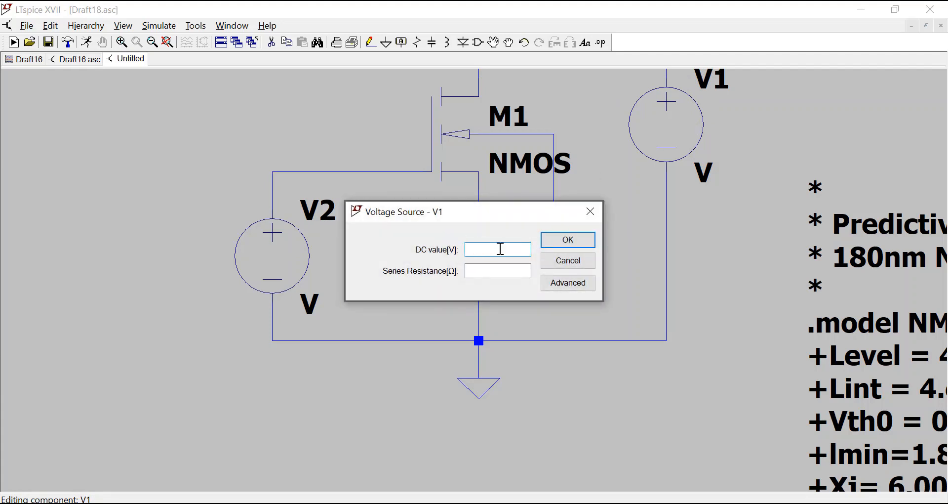
pyautogui.write('1.8')
pyautogui.click(573, 242)
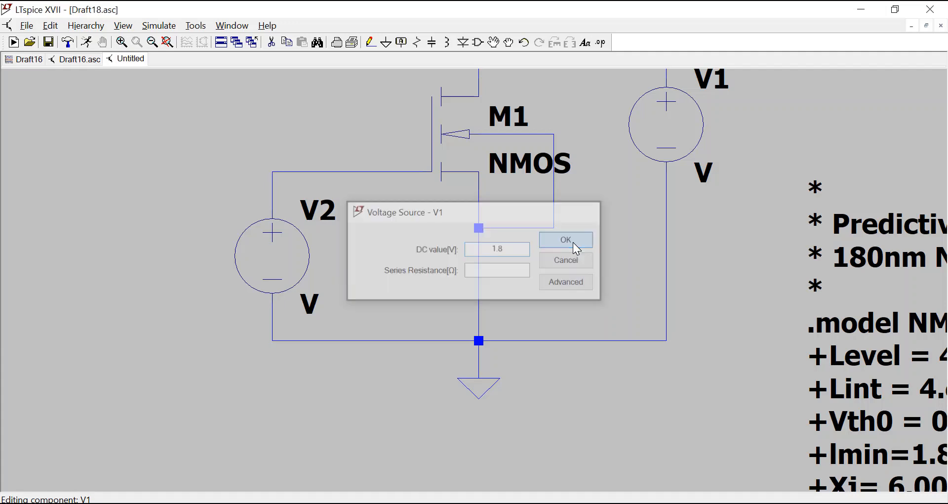
pyautogui.rightClick(308, 261)
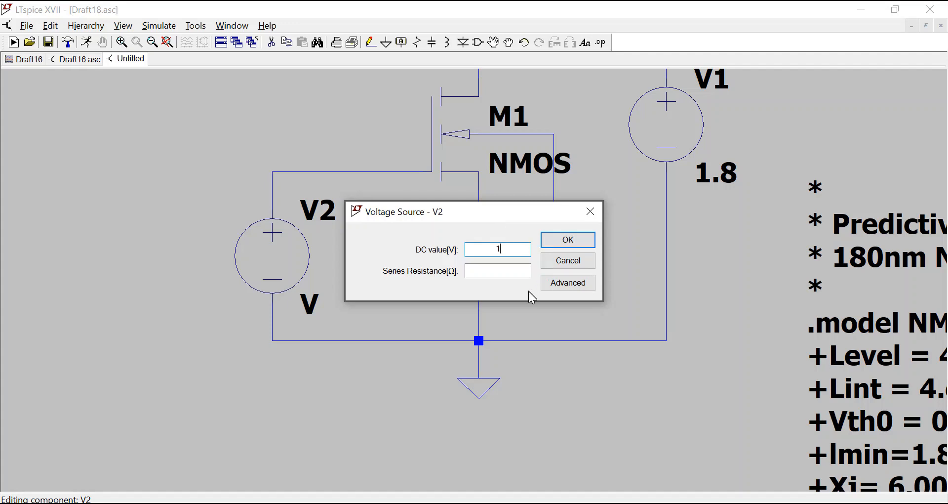
pyautogui.click(568, 240)
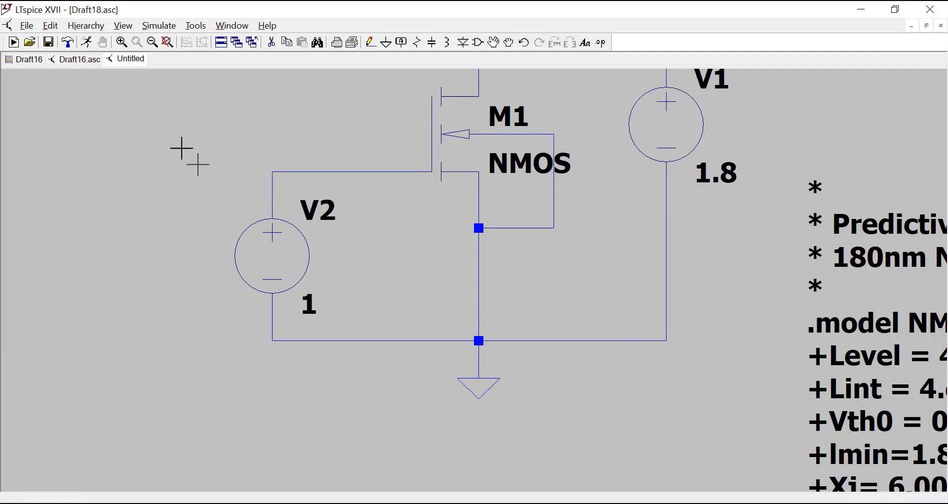
# - Set up a DC operating point analysis and place its .op directive below the ground symbol
pyautogui.click(158, 27)
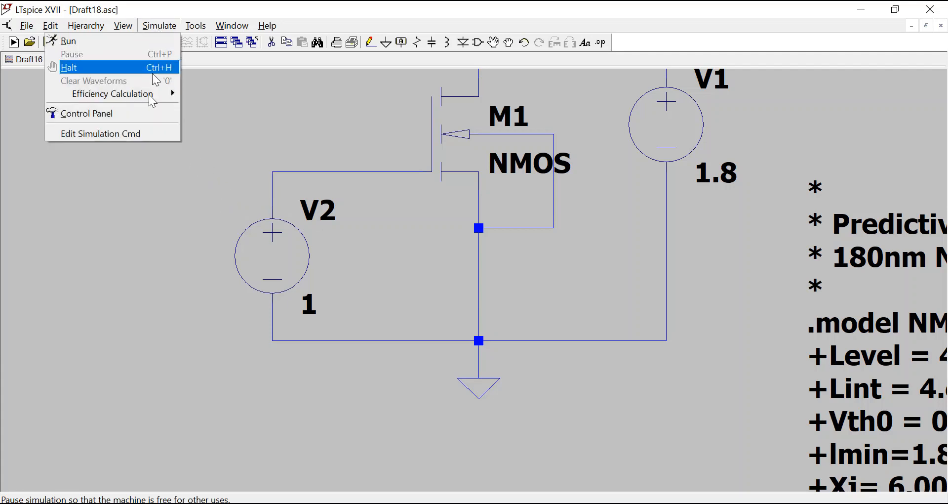
pyautogui.click(130, 131)
pyautogui.click(545, 149)
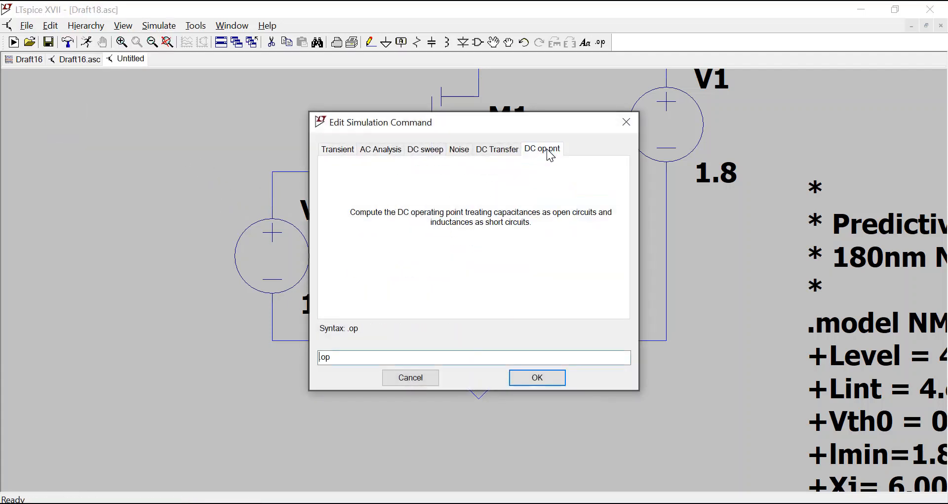
pyautogui.click(536, 377)
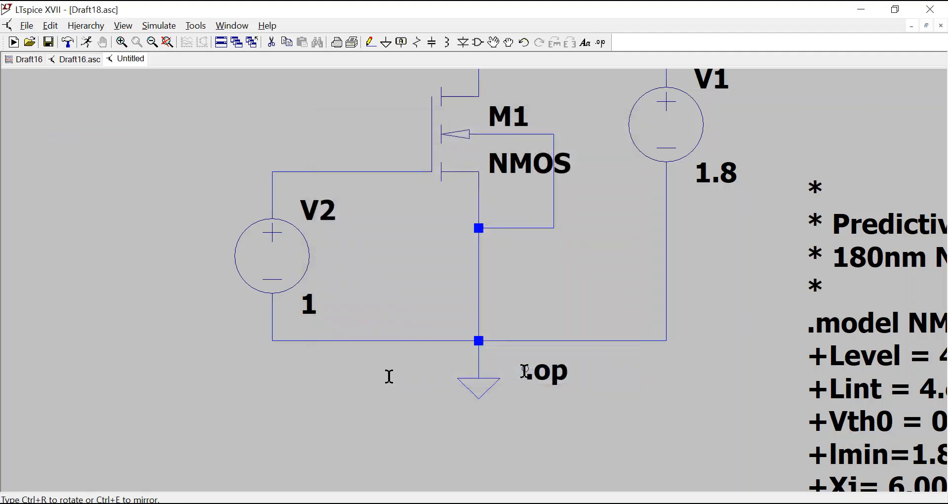
pyautogui.click(466, 444)
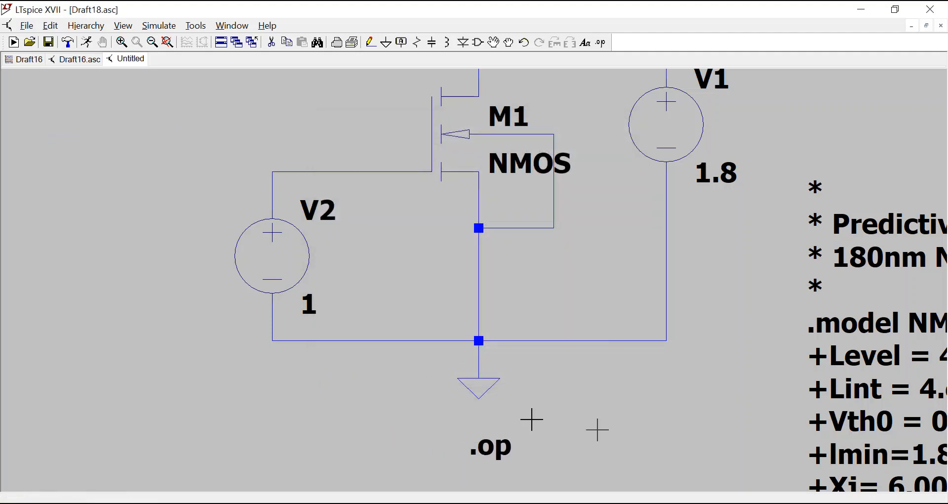
# - Run the operating point simulation, check M1's drain current Id(M1) in the results, and close them
pyautogui.click(88, 43)
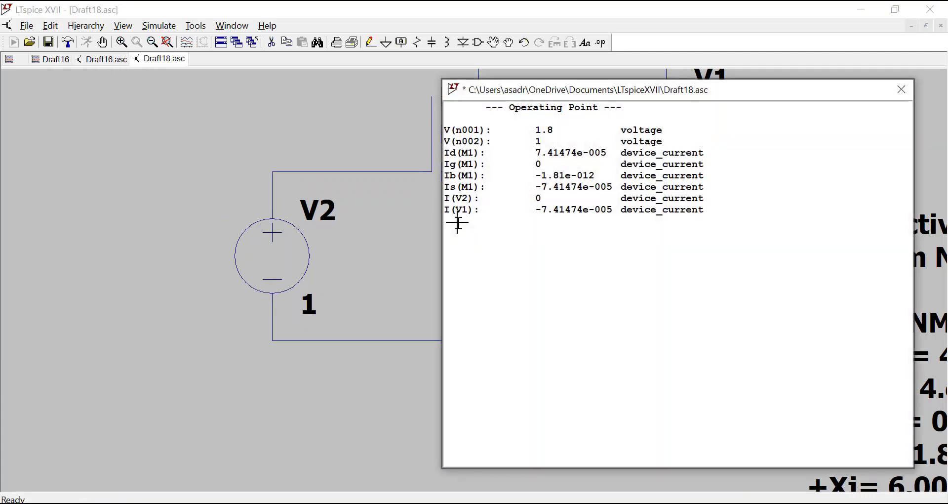
pyautogui.moveTo(585, 98); pyautogui.dragTo(739, 136)
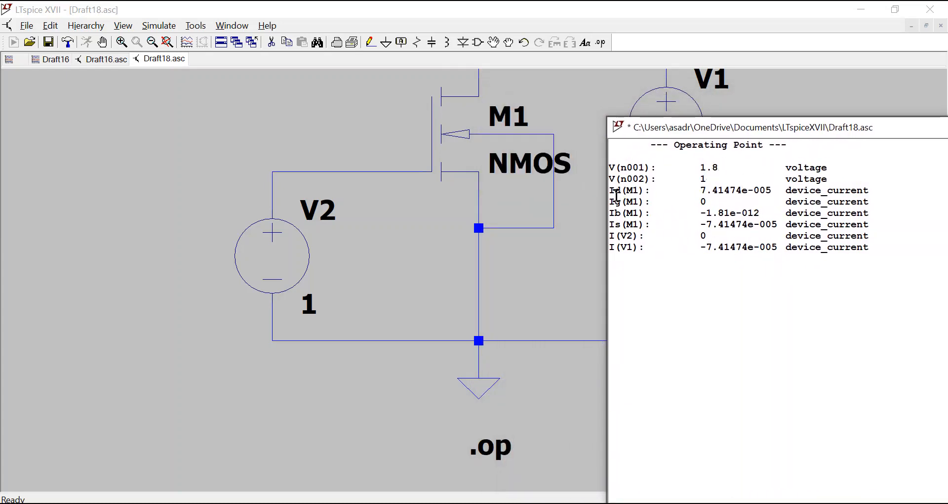
pyautogui.moveTo(612, 192); pyautogui.dragTo(643, 195)
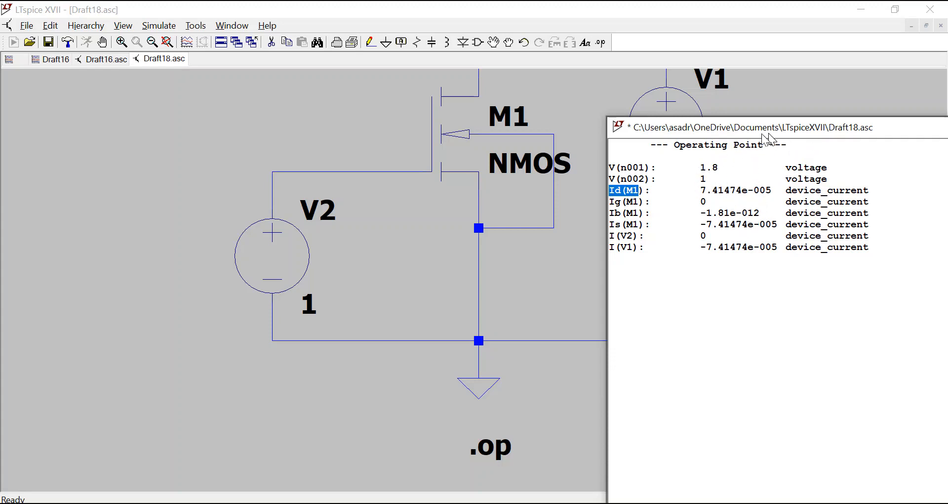
pyautogui.moveTo(761, 134); pyautogui.dragTo(514, 148)
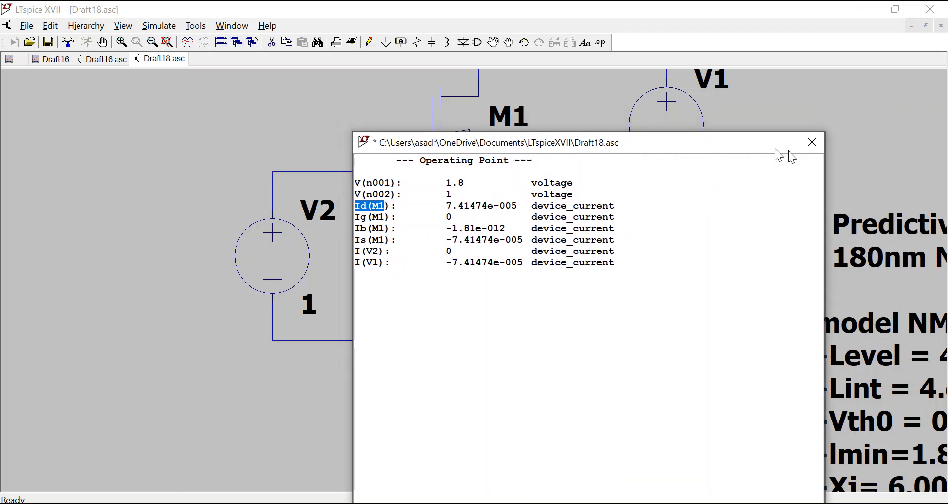
pyautogui.click(812, 143)
# - Open the SPICE error log, examine M1's BSIM3 operating point parameters, and close the log
pyautogui.hotkey('ctrl', 'l')
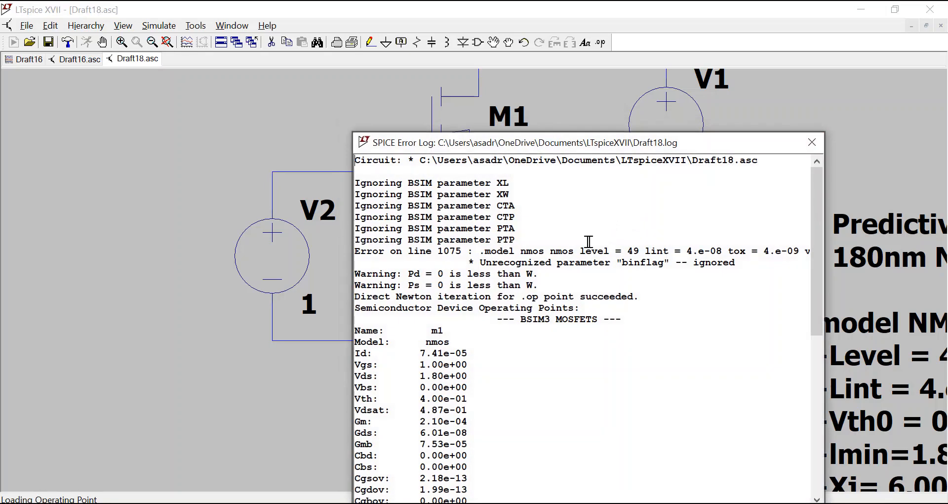
pyautogui.moveTo(567, 148); pyautogui.dragTo(612, 72)
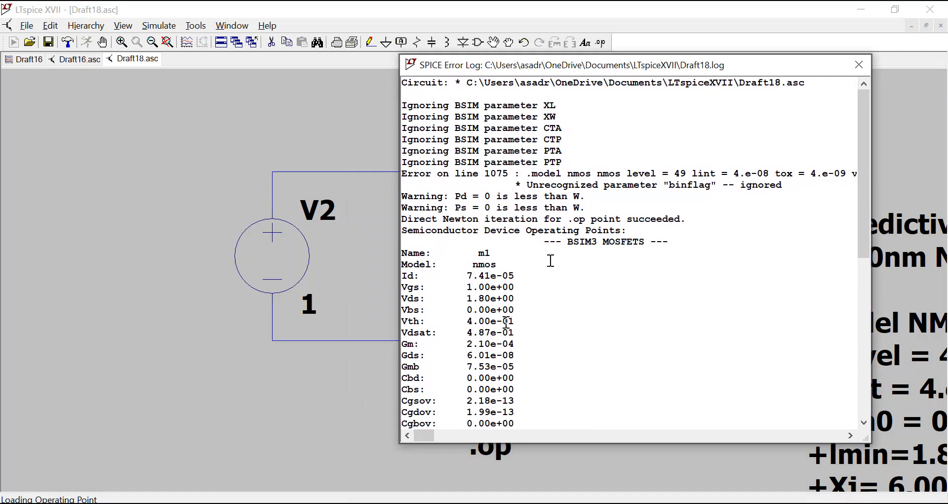
pyautogui.click(859, 64)
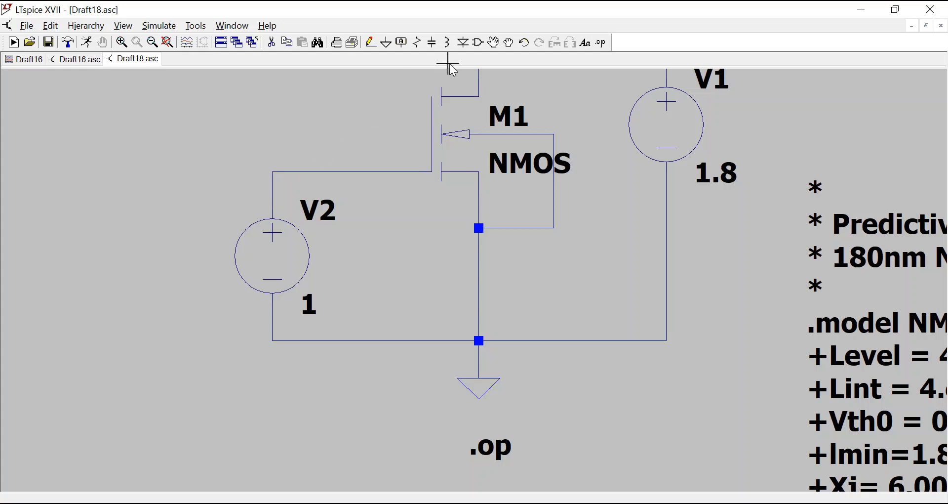
# - Place one diode in the empty area beside voltage source V2
pyautogui.click(465, 43)
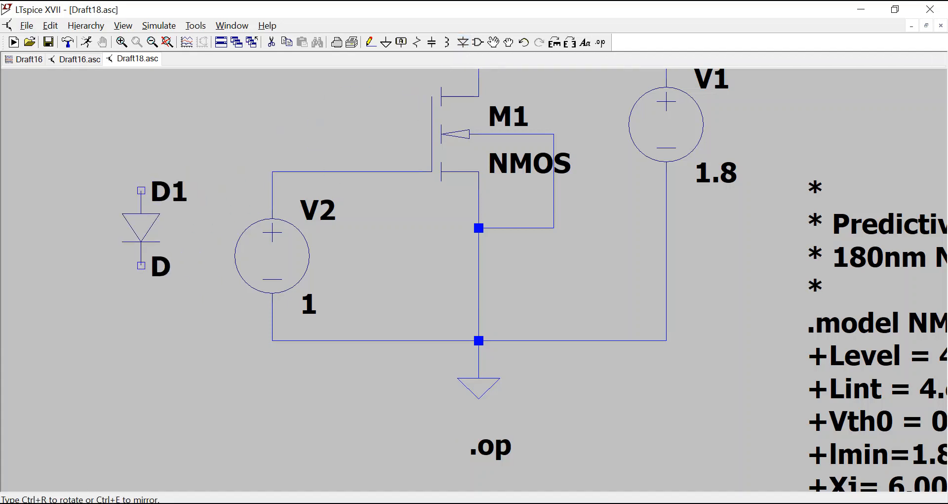
pyautogui.click(141, 228)
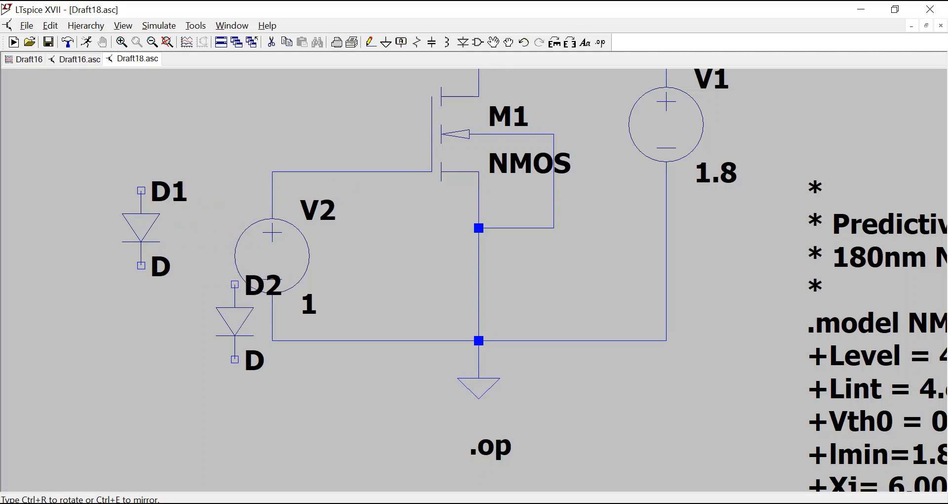
pyautogui.press('Escape')
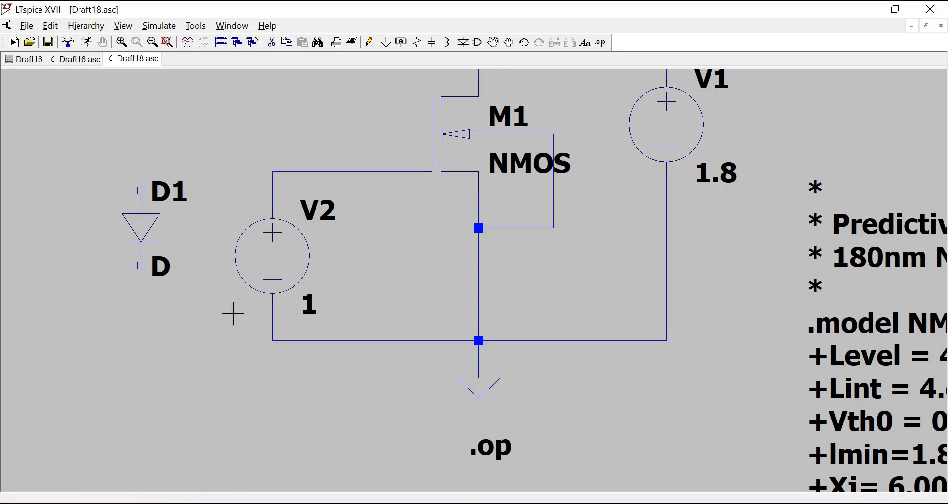
# - Look through the diode model library for D1, including the 1N4148, and close it without assigning a model
pyautogui.rightClick(147, 226)
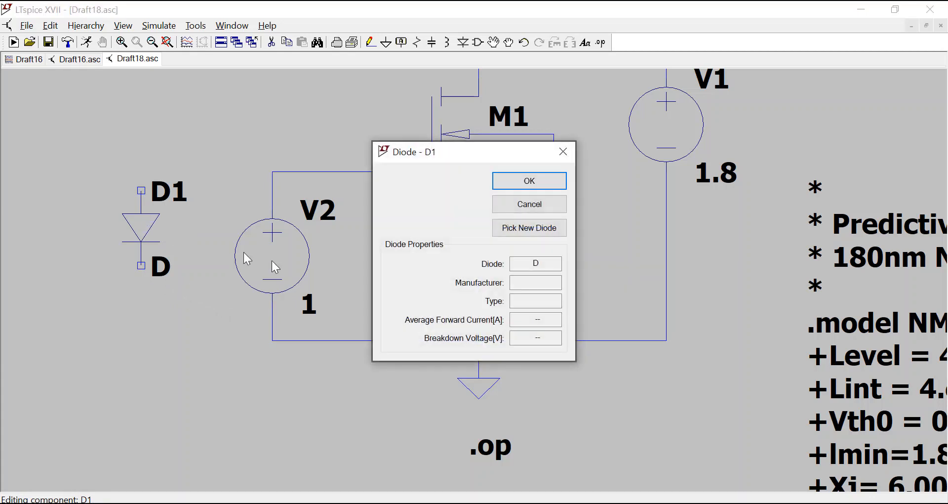
pyautogui.click(511, 237)
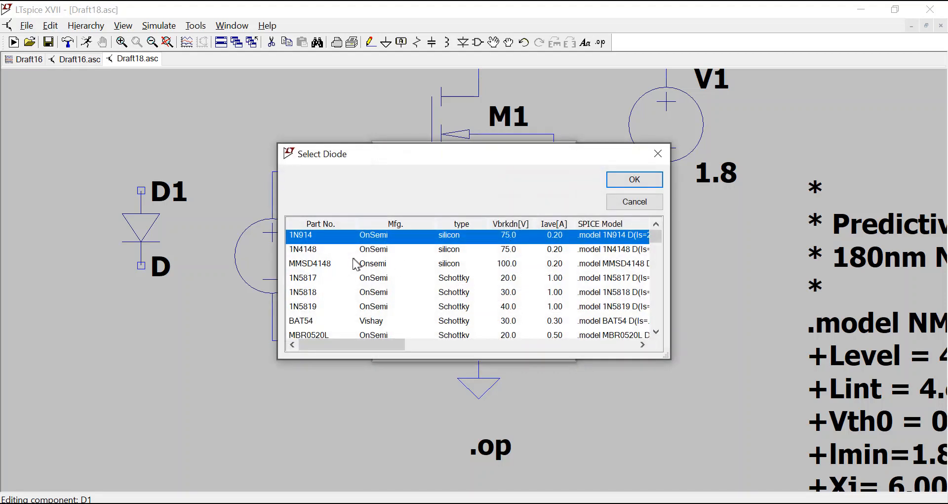
pyautogui.click(316, 252)
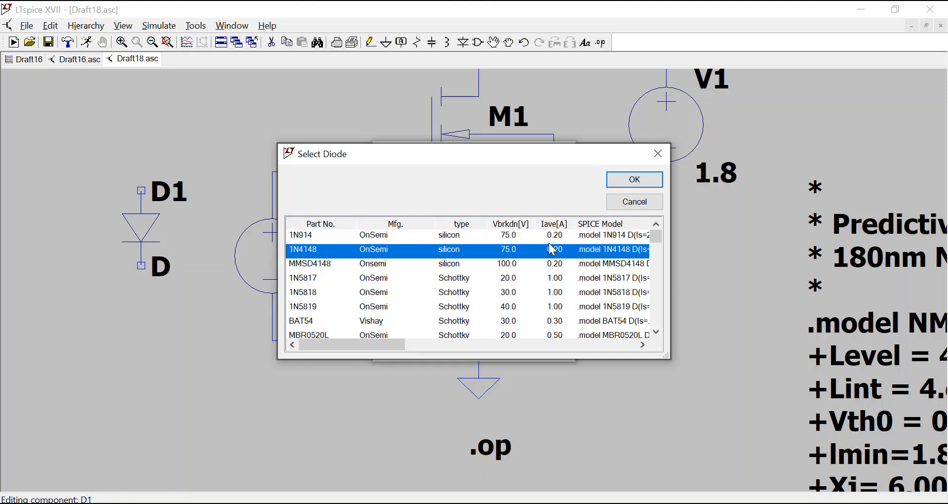
pyautogui.click(657, 154)
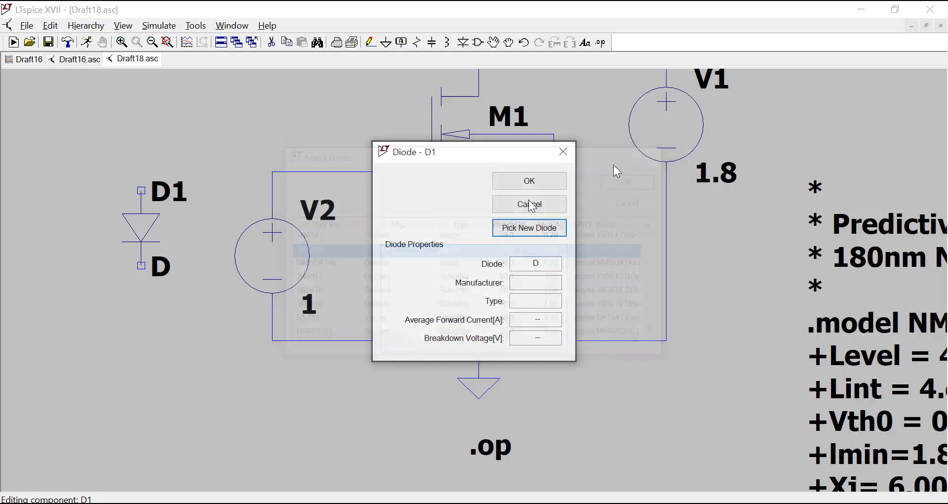
pyautogui.click(569, 148)
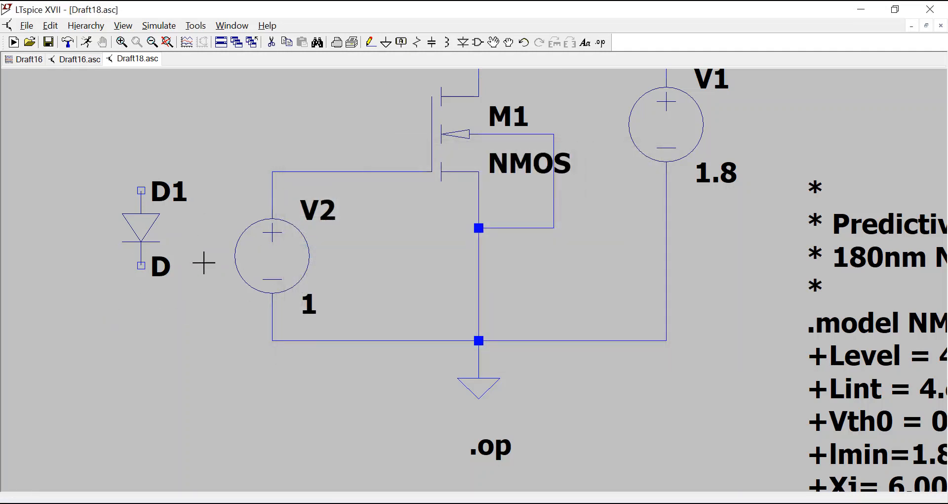